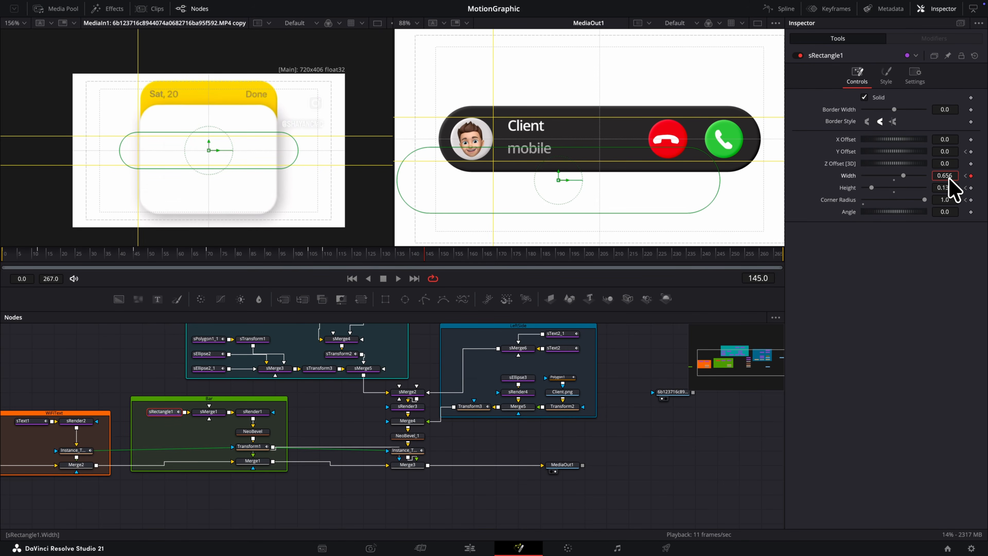
Step: Keyframe sRectangle1's Y Offset at -0.019 on frame 135, and its Width at 0.48, Height at 0.38 and Corner Radius at 0.35 on frame 145
drag(386, 253, 396, 253)
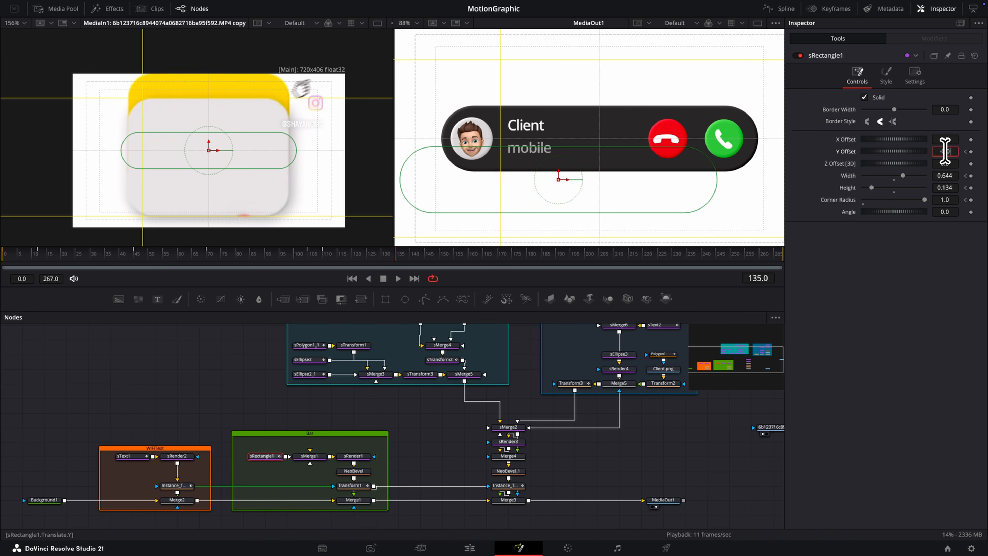
key(Tab)
drag(396, 256, 424, 255)
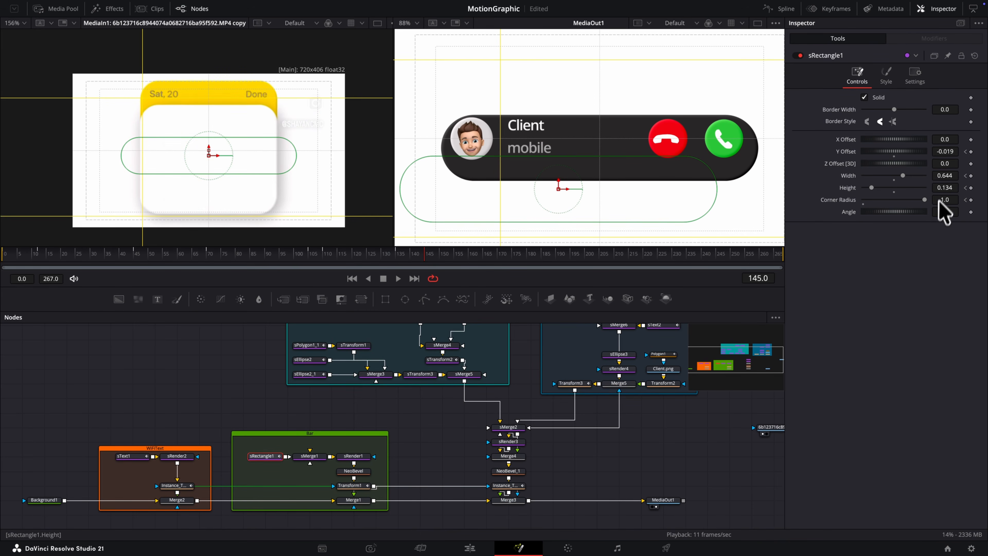
drag(946, 175, 870, 184)
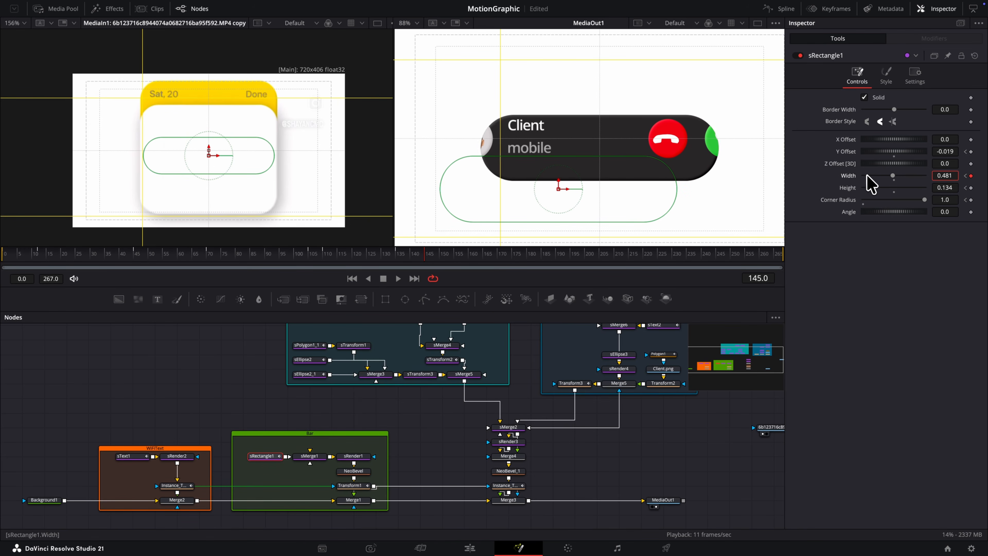
drag(942, 188, 574, 186)
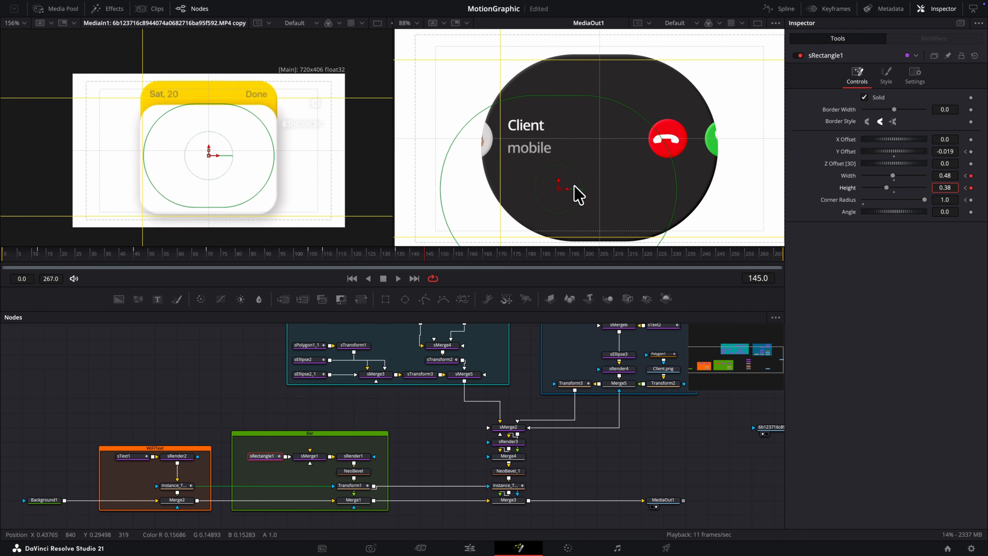
drag(944, 200, 638, 205)
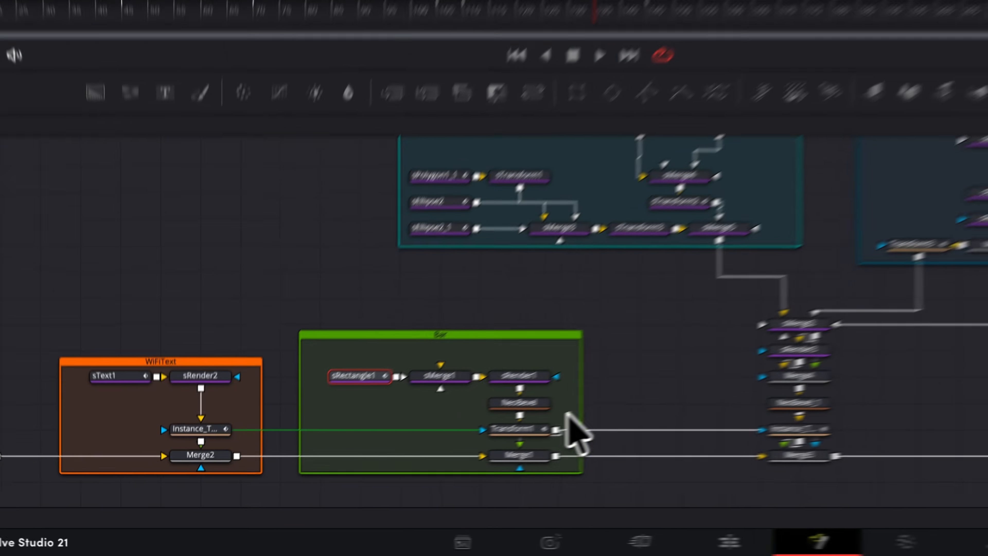
Step: Move the rectangle, merge, render and NeoBevel nodes up inside the Bar group and insert a Transform node after NeoBevel
drag(372, 477, 252, 450)
drag(341, 457, 347, 450)
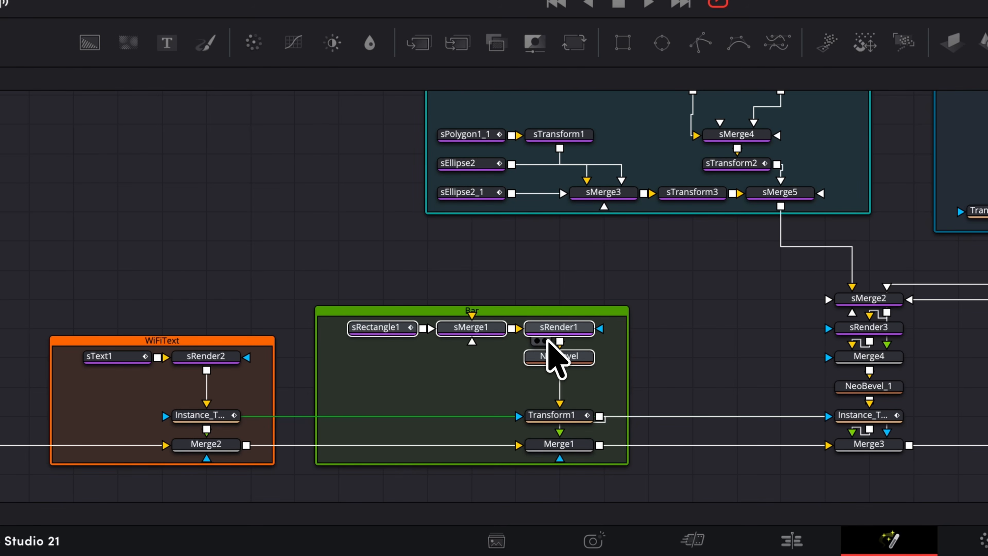
click(550, 352)
key(shift+space)
text(tra)
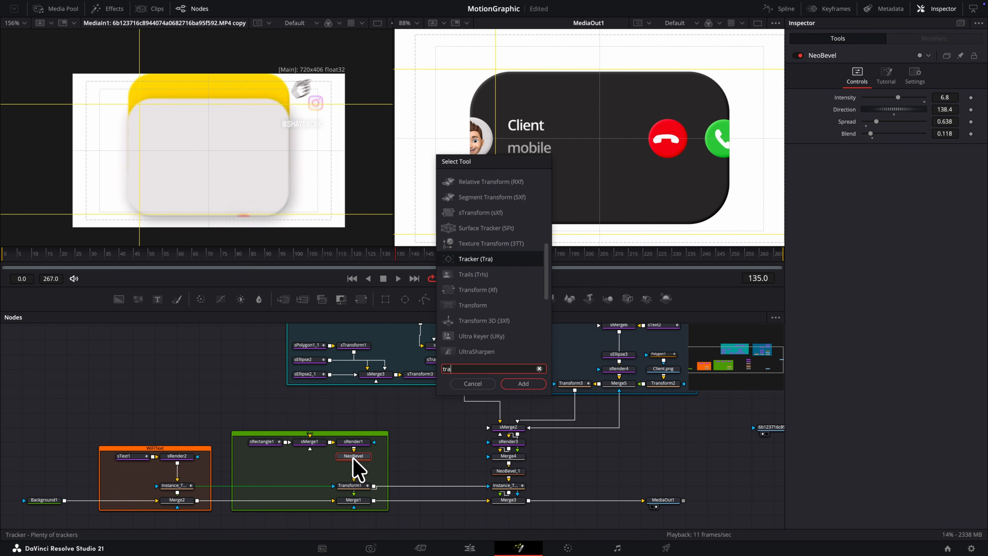
text(nsd)
key(BackSpace)
text(form)
key(Return)
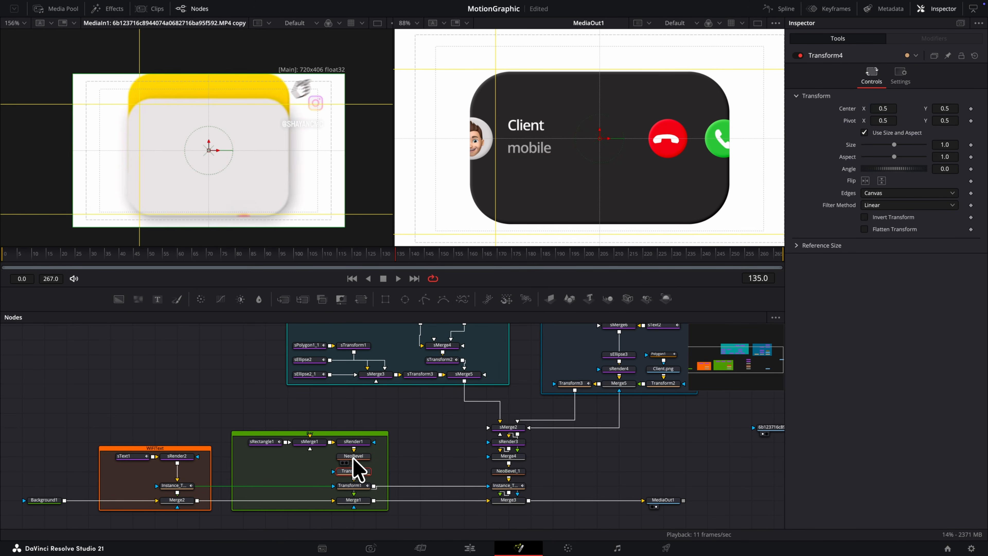
Step: Keyframe the new Transform's Center and Size at frame 135, then set Size to 0.883 and Center Y to 0.48 at frame 145
click(971, 109)
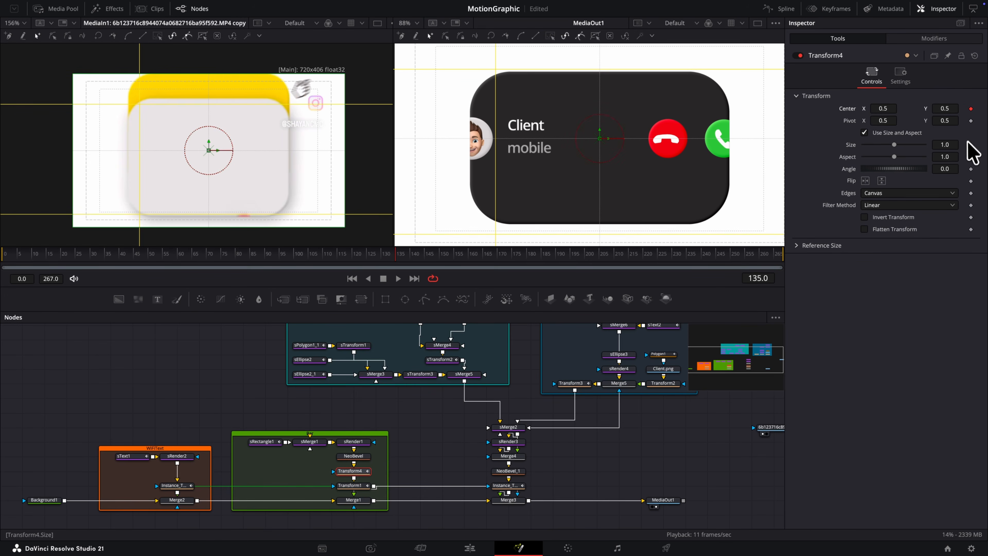
click(426, 256)
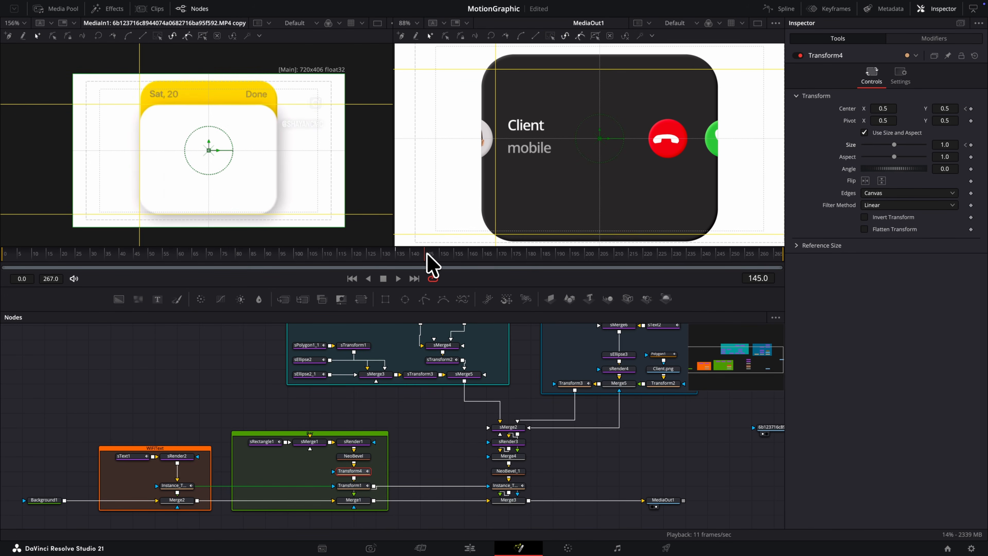
drag(950, 150, 934, 147)
drag(956, 109, 948, 111)
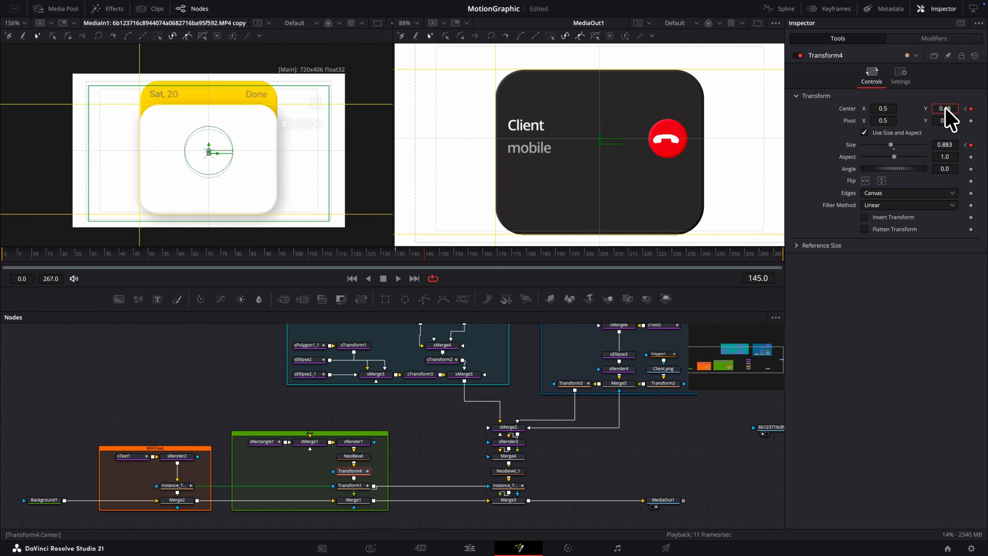
Step: Display sRectangle1's Width and Height curves in the spline editor and apply flat easing to their keyframes at frames 110 and 145
click(264, 443)
click(786, 8)
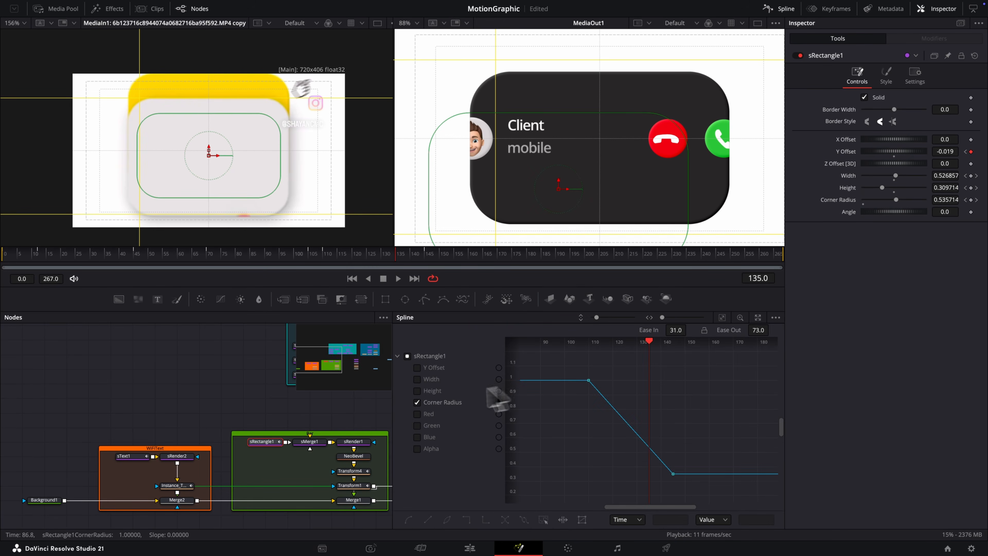
click(416, 392)
click(416, 379)
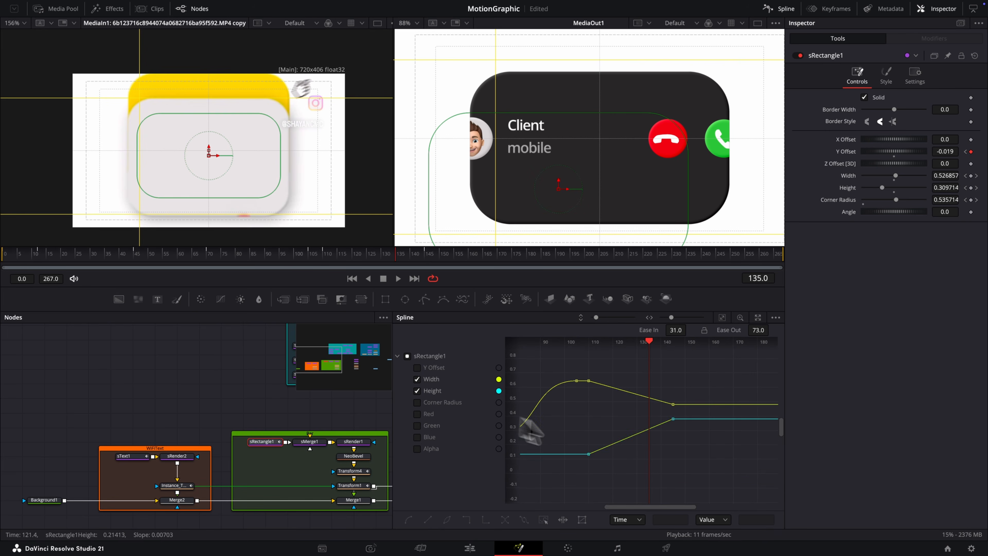
drag(711, 483, 622, 404)
key(f)
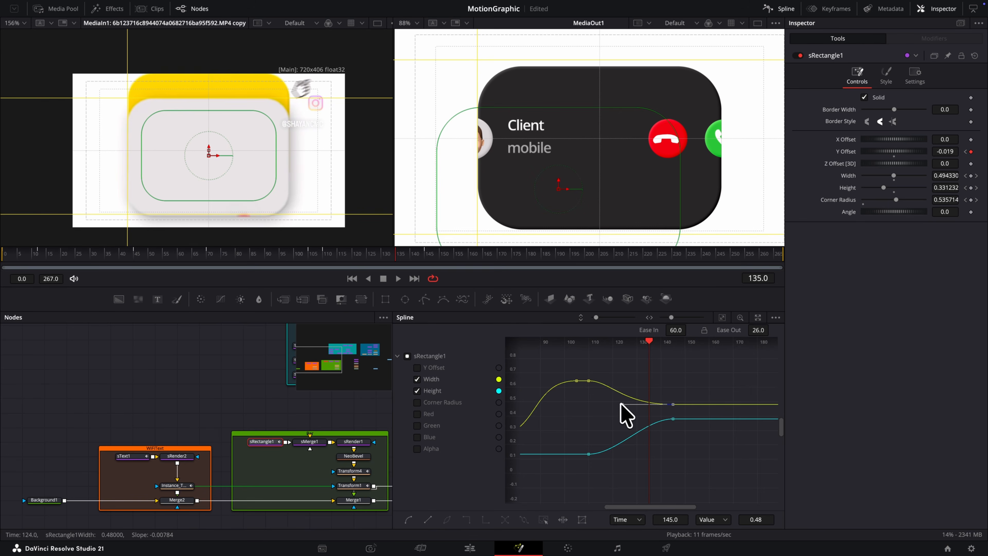
Step: Adjust the Height easing handles and lengthen the Width curve's outgoing handle at frame 110, matching guides to the reference at frame 129
click(589, 454)
drag(616, 454, 615, 454)
drag(646, 419, 625, 419)
drag(413, 254, 385, 257)
drag(128, 148, 102, 148)
drag(171, 98, 171, 104)
click(600, 381)
drag(611, 380, 661, 381)
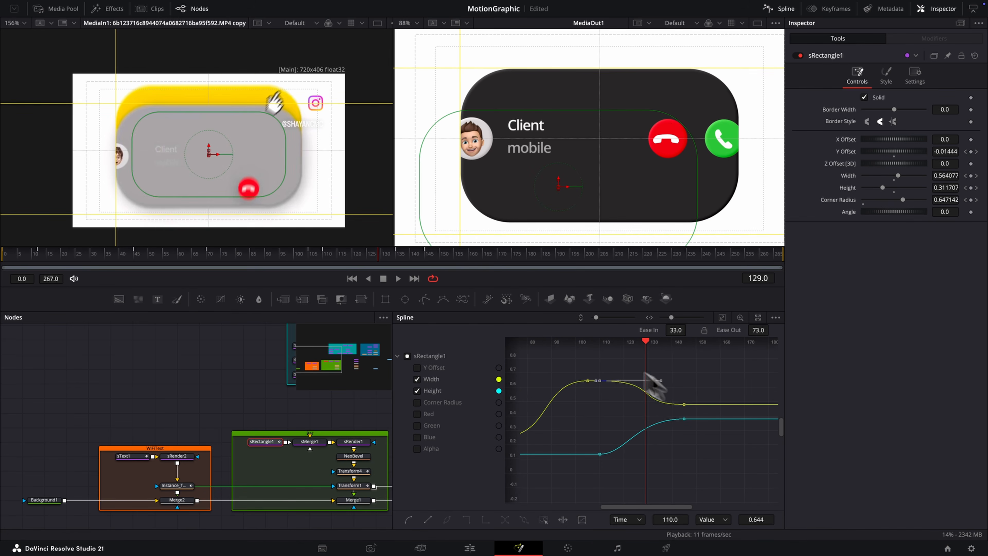
Step: Refine the Width and Height easing against the reference at frame 133, giving Height Ease In 63 and Ease Out 35, and play the animation
drag(378, 253, 389, 254)
drag(116, 148, 124, 148)
drag(170, 104, 171, 98)
drag(654, 380, 658, 380)
click(597, 454)
drag(621, 454, 623, 455)
click(678, 419)
drag(629, 419, 625, 420)
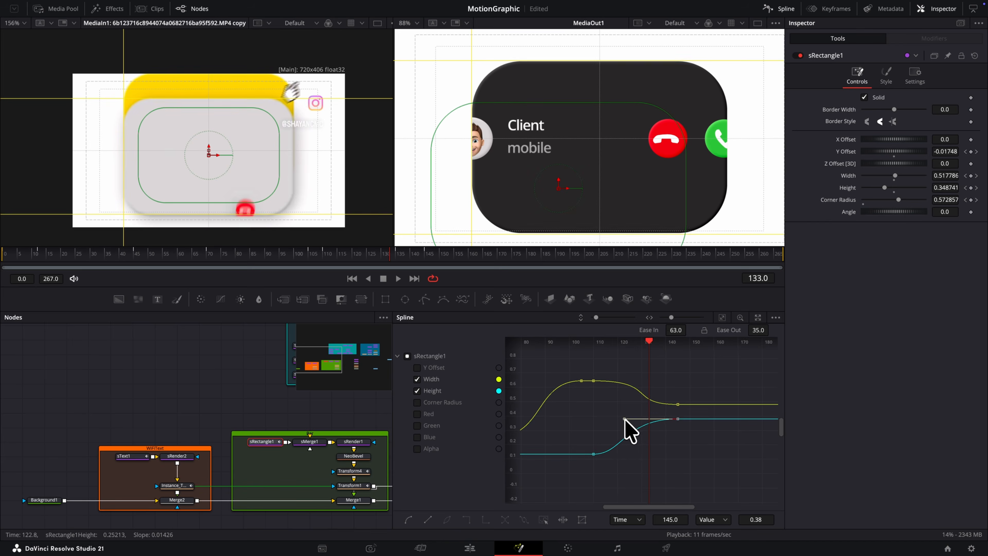
click(324, 252)
key(space)
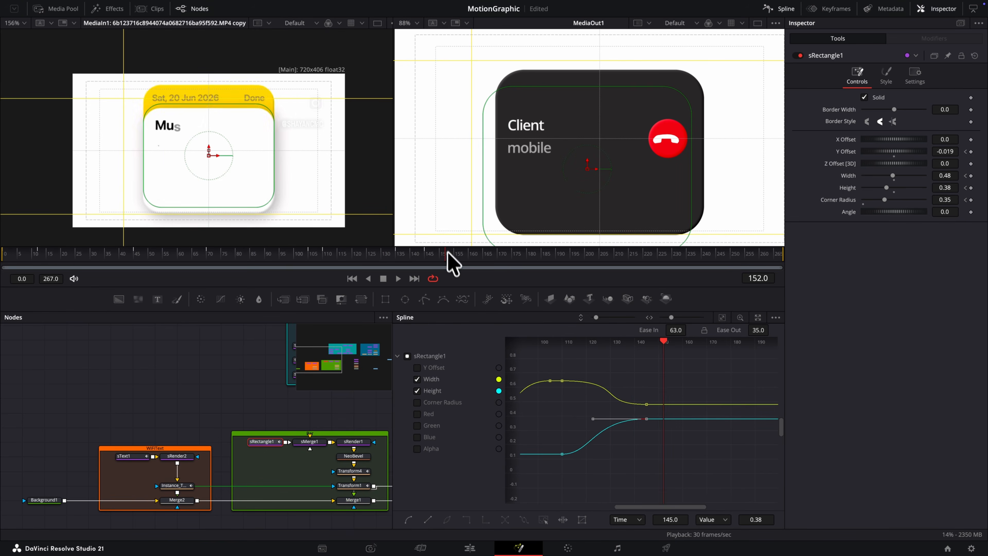
key(space)
Step: Show only sRectangle1's Corner Radius curve, fit it to the view and apply flat easing to all its keyframes
click(417, 379)
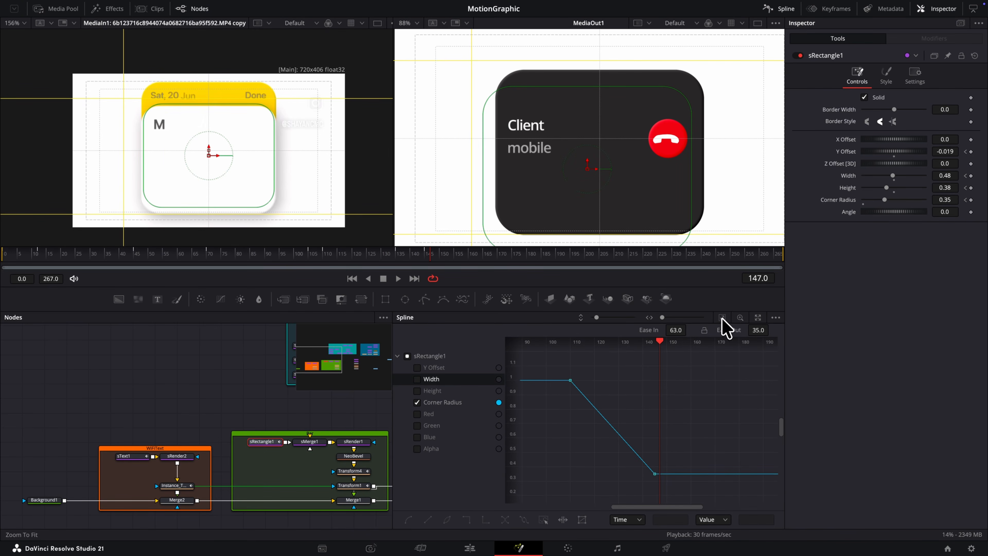
click(723, 319)
key(super+a)
key(f)
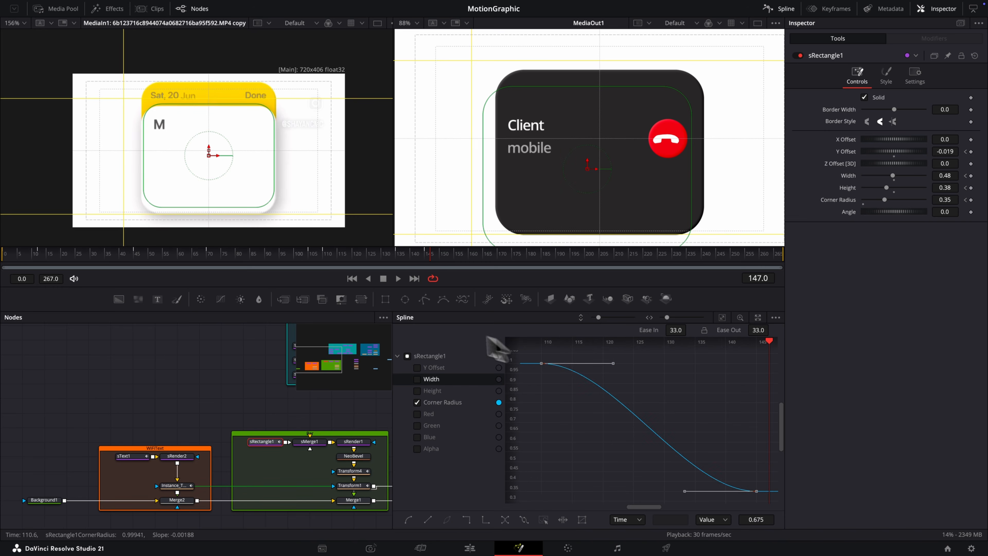
Step: Adjust the Corner Radius easing handles to Ease In 58 and Ease Out 38, comparing the bar with the reference
drag(327, 254, 381, 253)
drag(651, 491, 598, 492)
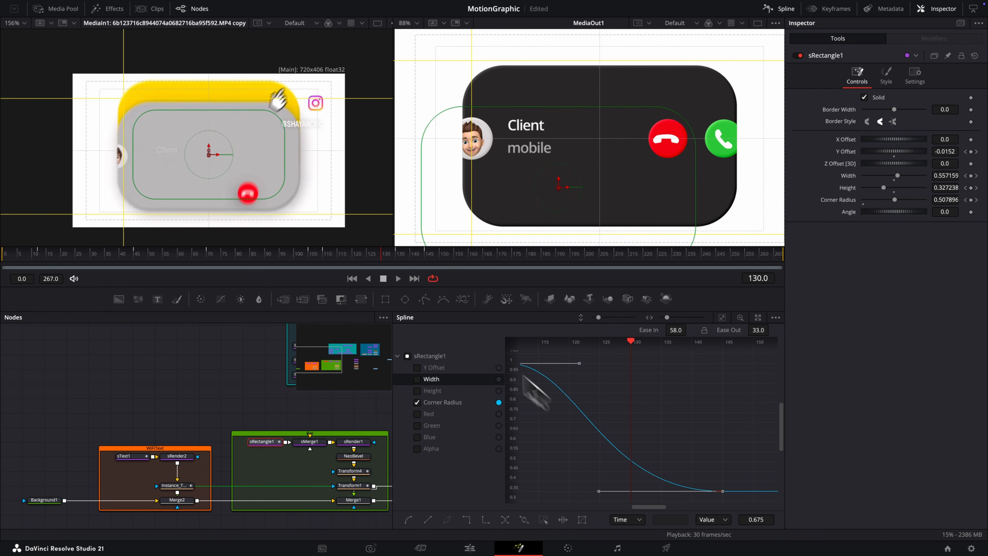
click(389, 254)
mouse_move(579, 363)
mouse_down()
mouse_move(607, 364)
mouse_move(592, 363)
mouse_up()
drag(386, 254, 349, 254)
mouse_move(666, 363)
mouse_down()
mouse_move(630, 363)
mouse_move(665, 364)
mouse_up()
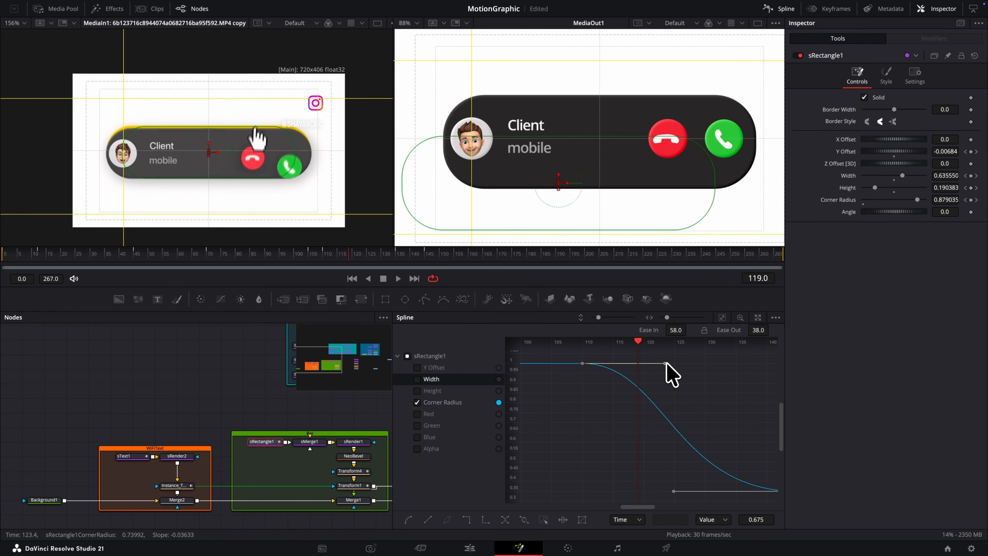
Step: Compare the bar at frame 126, lengthen the Height curve's outgoing handle, shorten the Width curve's, and play back the animation
drag(350, 253, 370, 254)
drag(187, 99, 186, 115)
drag(123, 167, 112, 167)
click(417, 403)
click(417, 402)
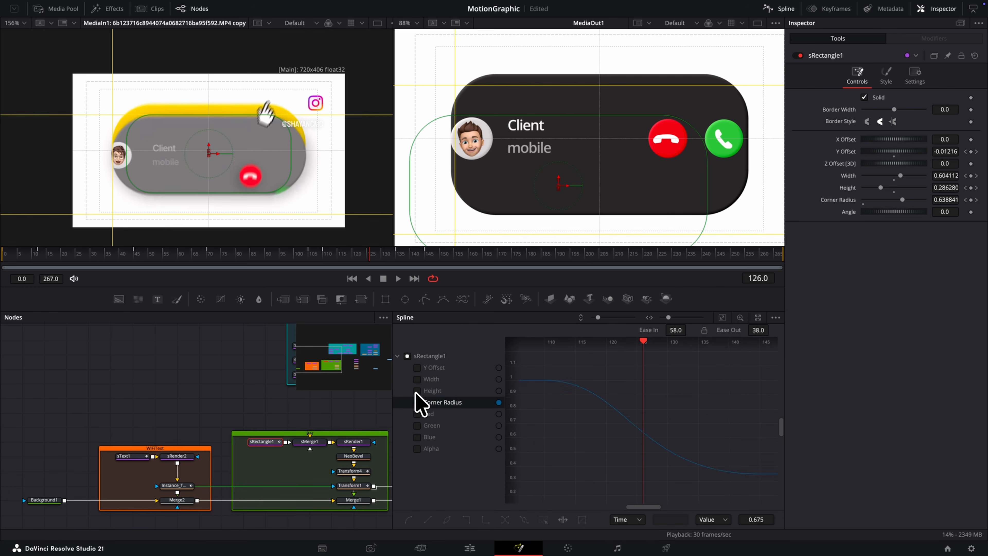
click(417, 391)
click(416, 380)
drag(769, 478, 529, 353)
drag(614, 454, 670, 455)
drag(711, 381, 684, 381)
key(space)
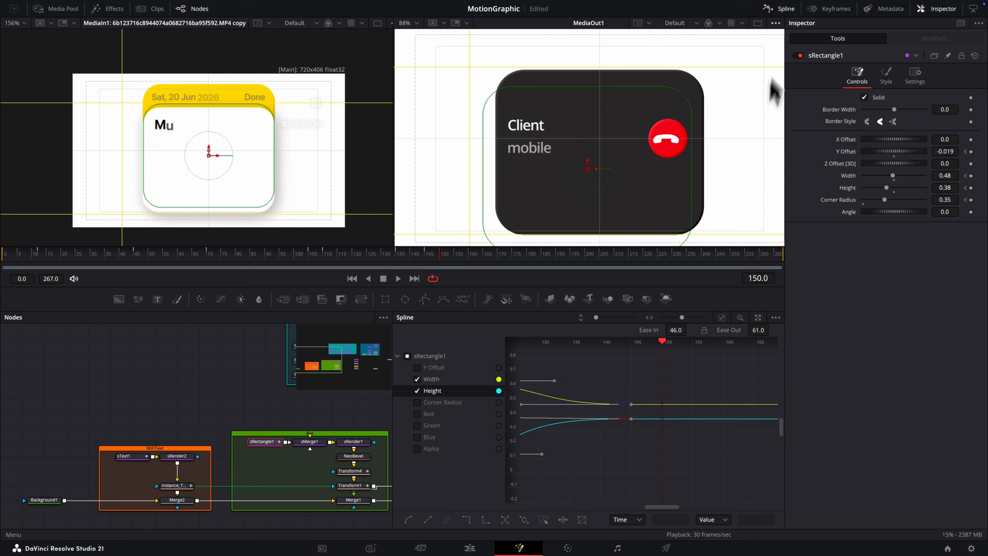
Step: Isolate Transform4's Center displacement curve in the spline editor and smooth its keyframes with Ease In 33 and Ease Out 33
click(779, 9)
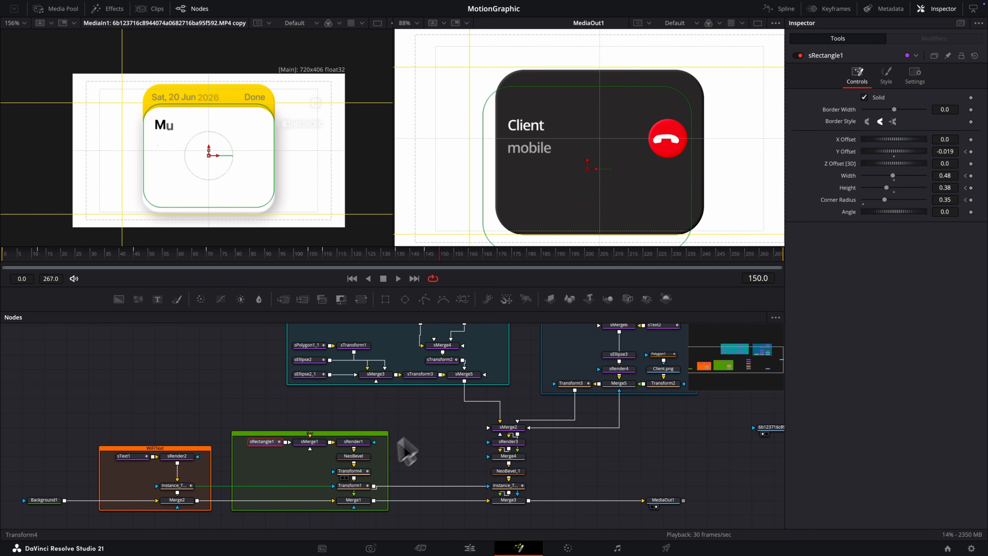
click(357, 472)
click(780, 9)
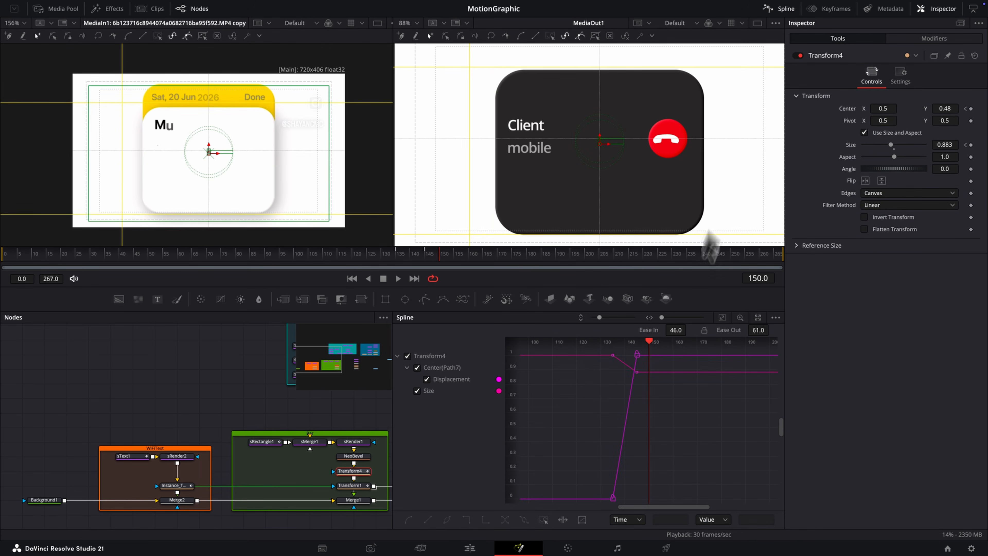
click(417, 391)
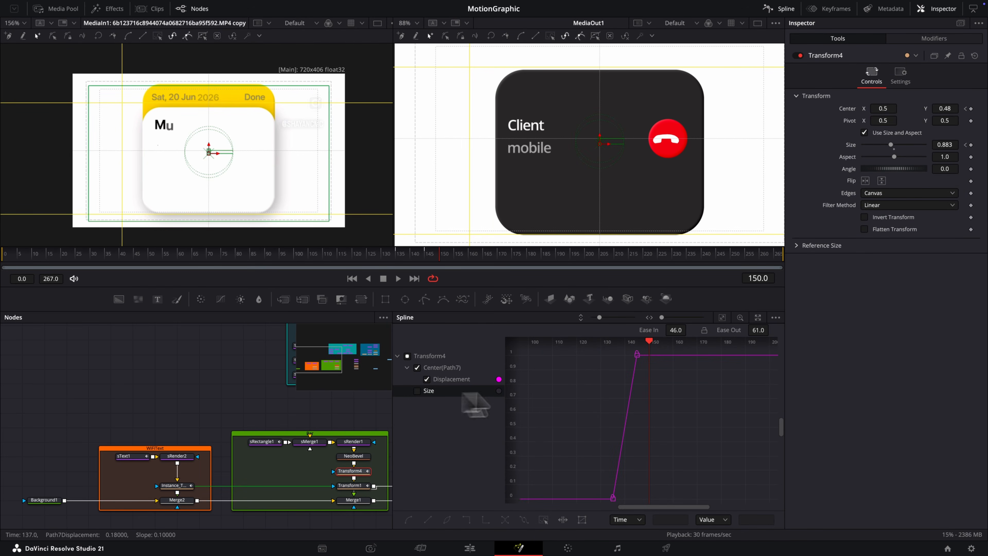
click(722, 318)
key(super+a)
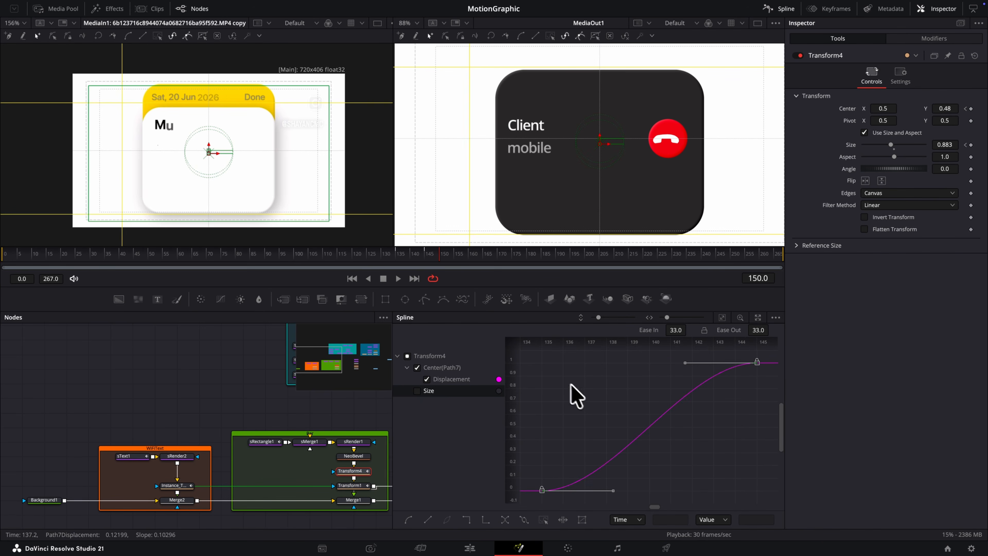
Step: Isolate Transform4's Size curve, apply an ease-out preset to all its keyframes, and scrub the timeline to check the motion
click(426, 379)
click(421, 390)
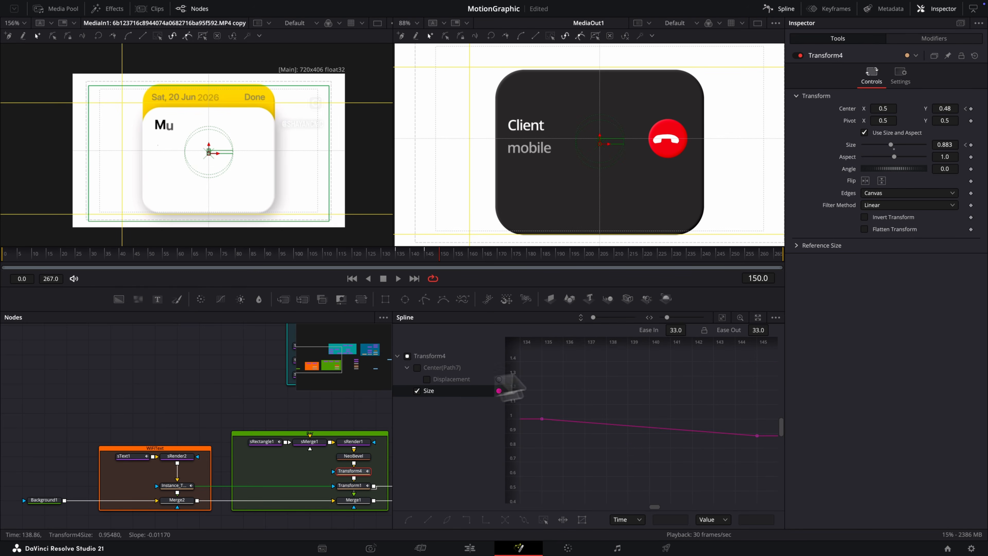
click(722, 317)
key(super+a)
right_click(668, 410)
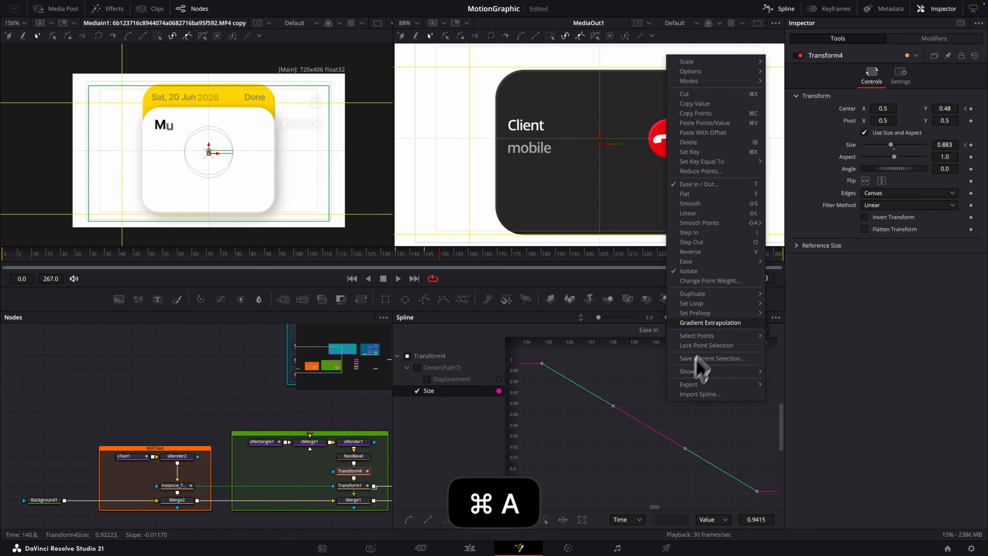
mouse_move(720, 261)
click(776, 280)
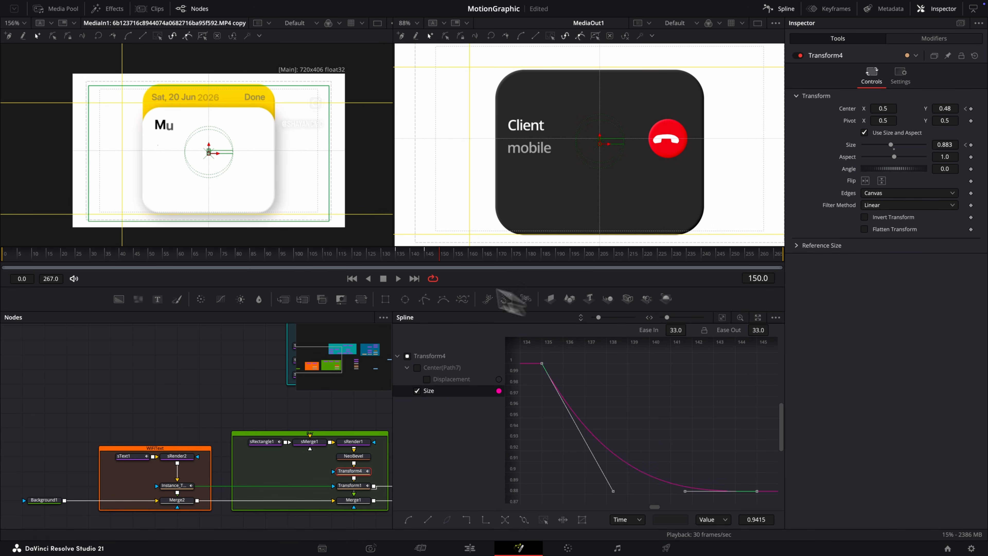
mouse_move(396, 257)
mouse_down()
mouse_move(419, 254)
mouse_move(392, 257)
mouse_up()
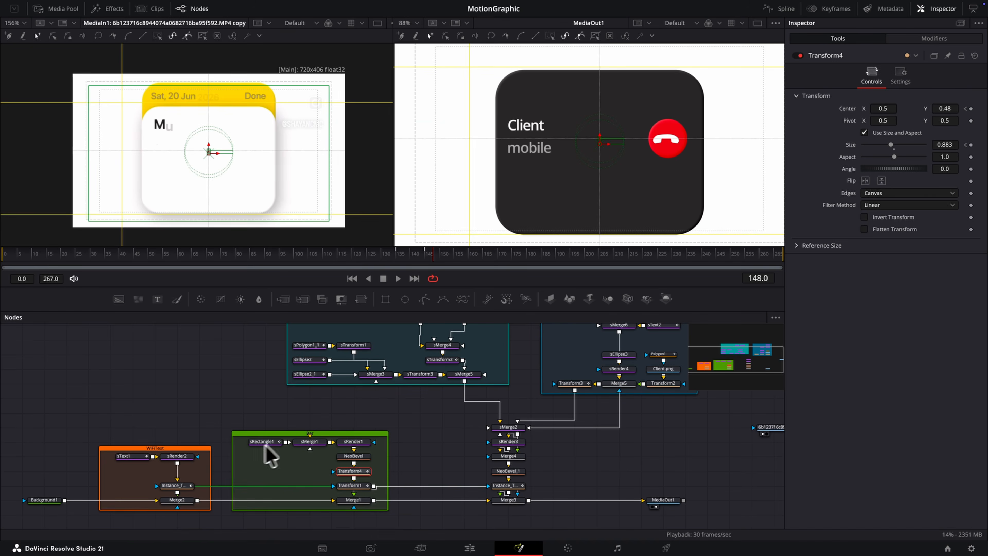
Step: Duplicate sRectangle1 below the original and connect the copy to sMerge1
click(263, 442)
key(super+v)
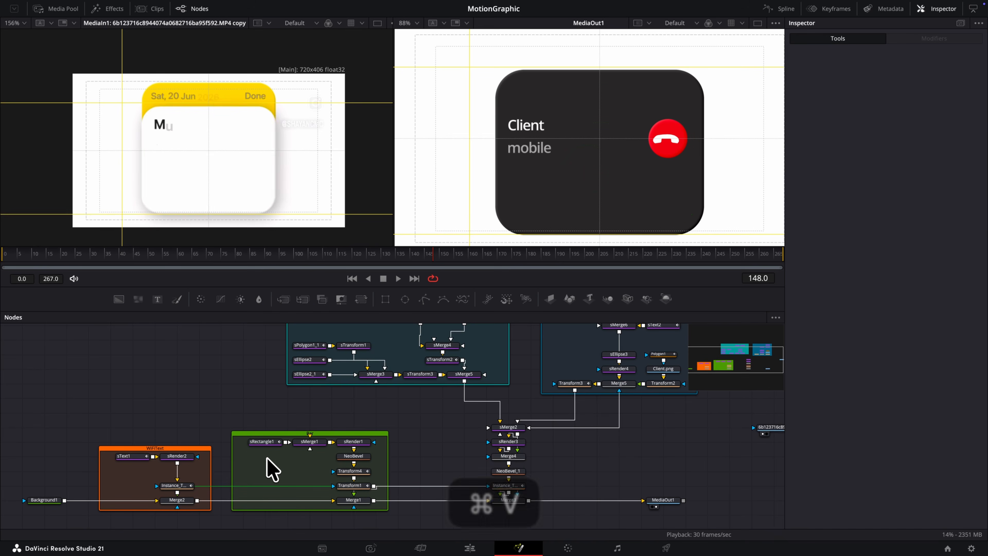
drag(286, 456, 312, 448)
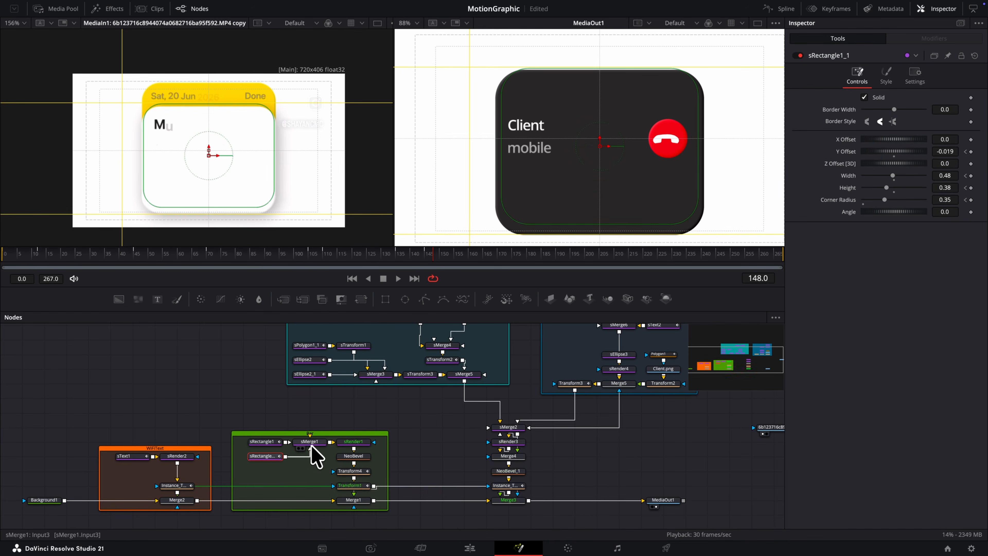
Step: Remove all Color keyframes from the duplicated rectangle's style settings
click(268, 455)
click(886, 76)
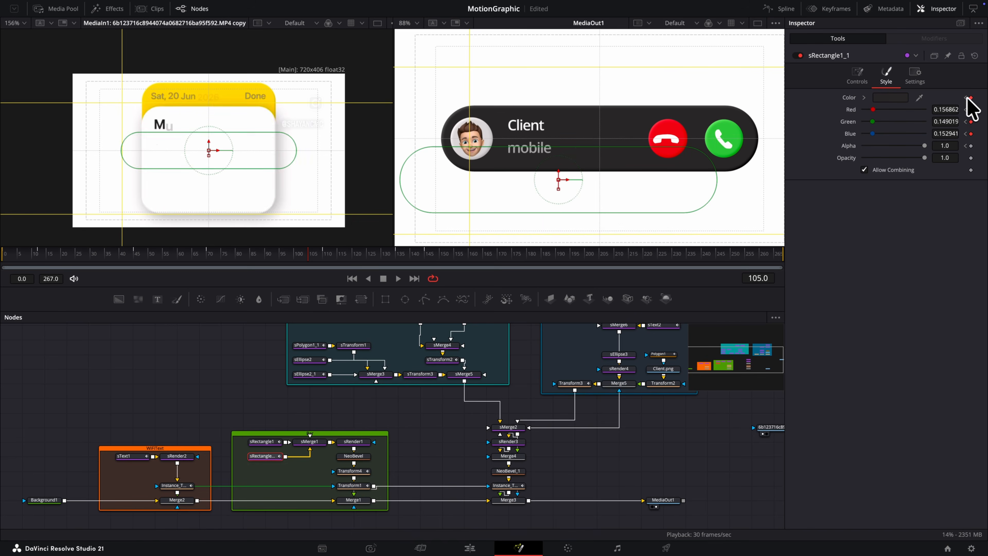
click(971, 98)
click(965, 98)
click(971, 97)
click(965, 97)
click(970, 98)
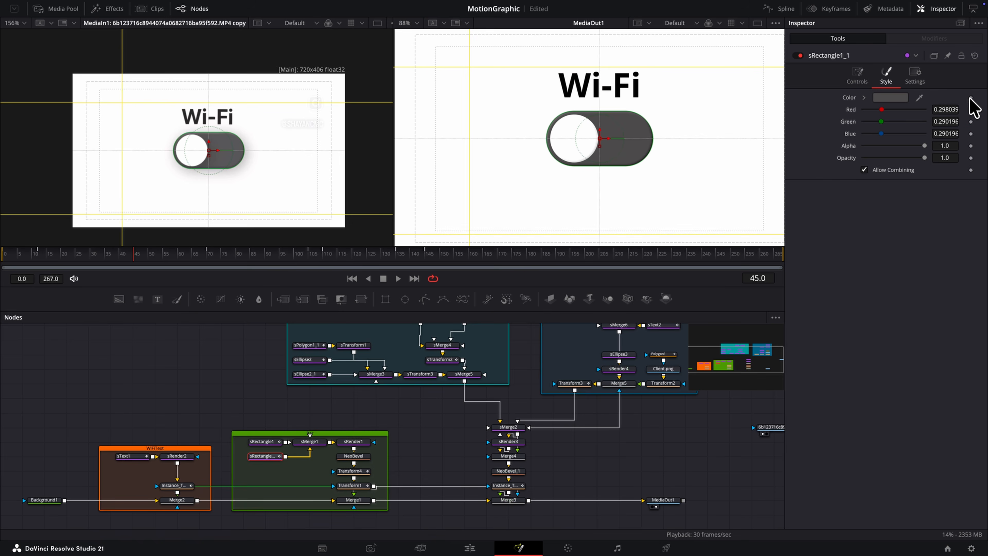
Step: Set the duplicated rectangle's colour to the card's yellow, sampled from the reference video at frame 133
drag(359, 255, 390, 255)
click(879, 98)
click(764, 374)
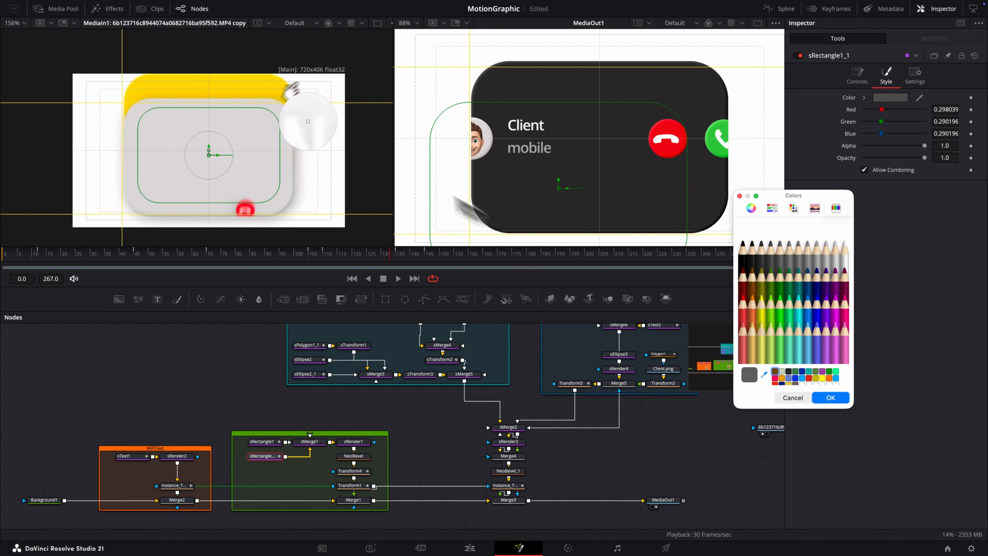
click(245, 93)
click(831, 398)
Step: Set the duplicated rectangle's Y Offset keyframe at frame 136 to 0.061 and scrub ahead to compare it with the reference
click(858, 78)
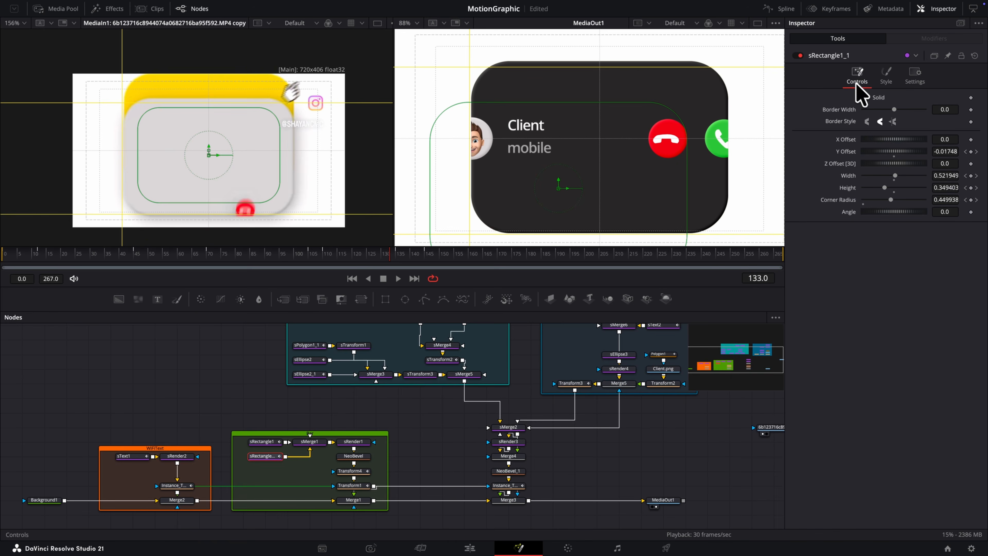
click(977, 152)
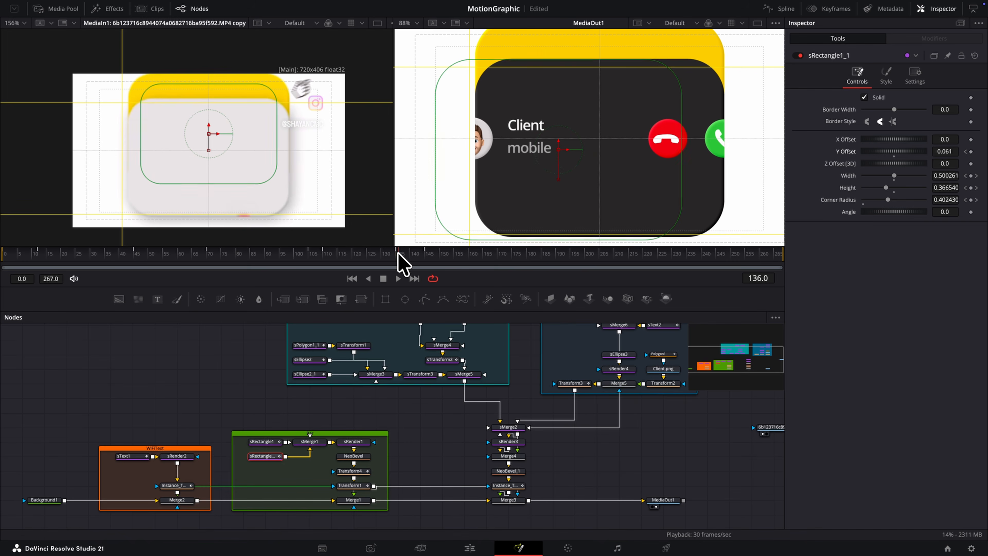
click(409, 254)
drag(408, 254, 433, 250)
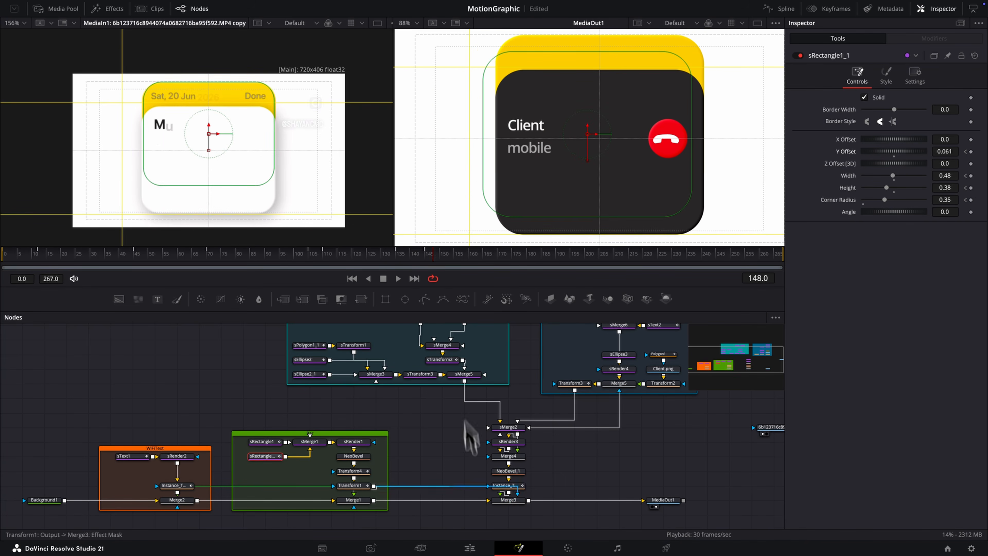
key(alt+[)
Step: Isolate the duplicated rectangle's Y Offset curve in the spline editor, fit it to view and smooth all its keyframes
click(780, 8)
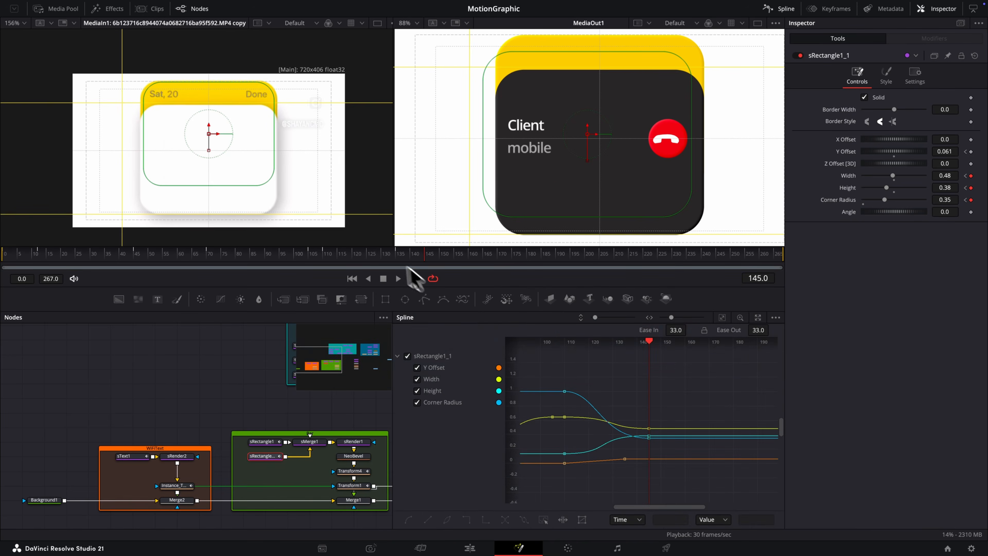
click(378, 253)
click(417, 380)
double_click(418, 391)
double_click(417, 403)
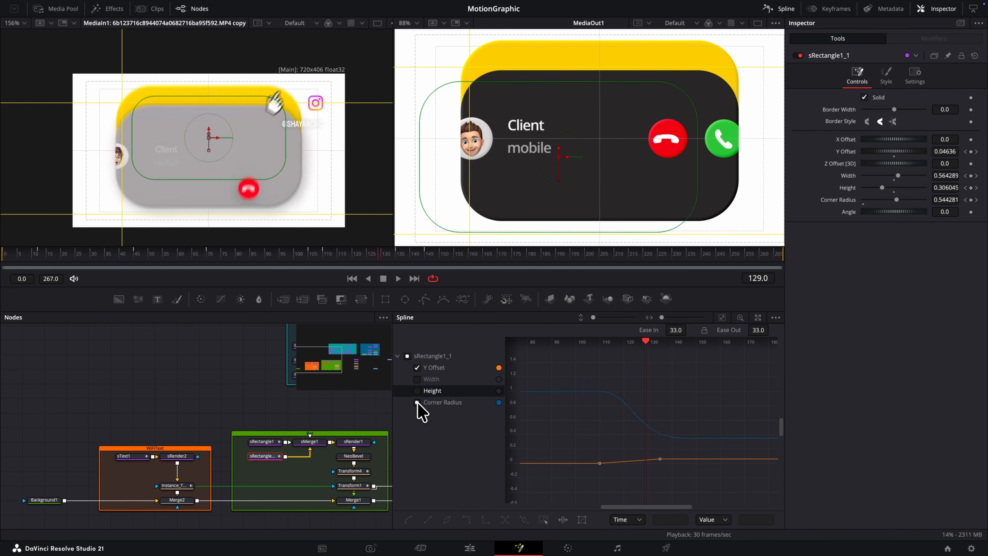
click(722, 319)
key(super+a)
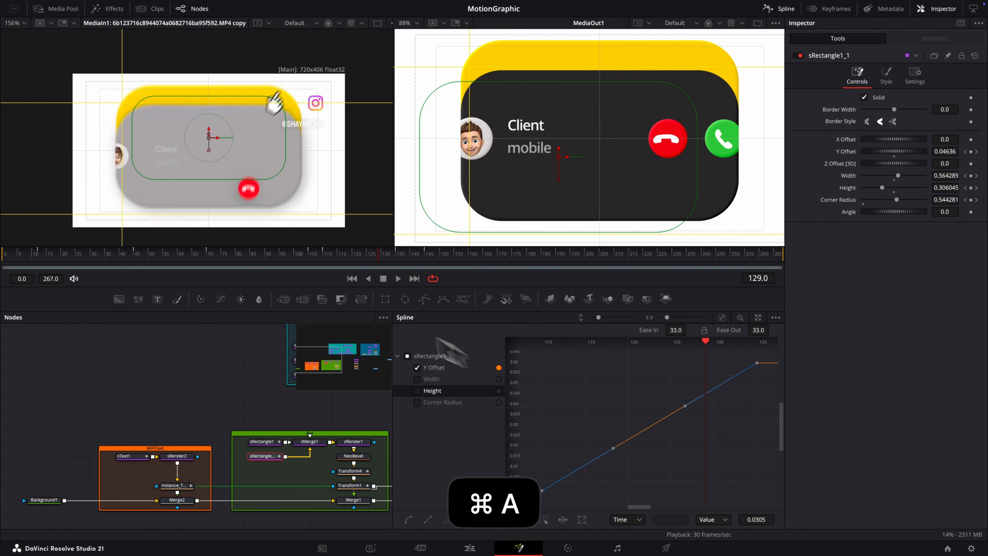
key(s)
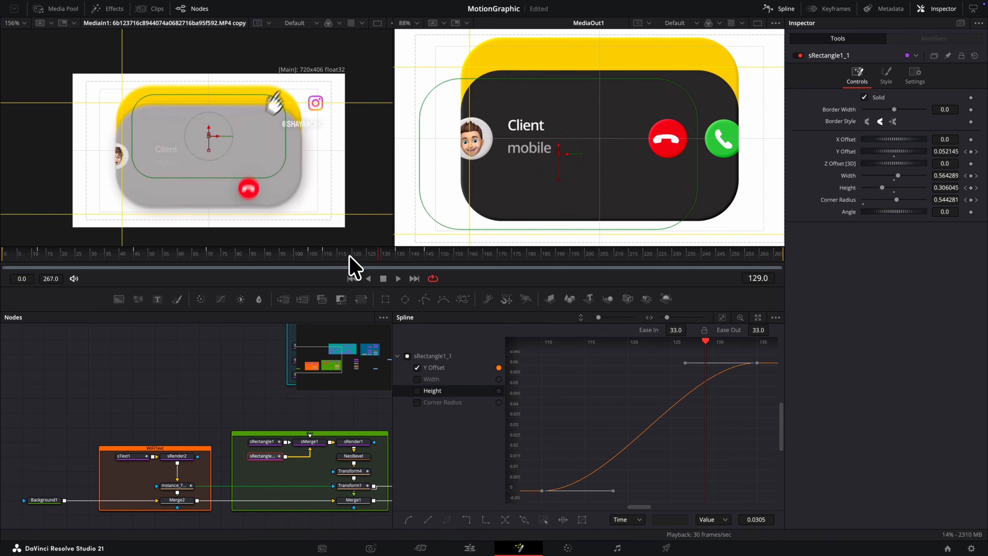
Step: Lengthen the Y Offset start keyframe's easing handle to Ease Out 89, scrub the motion and close the spline editor
click(348, 254)
drag(632, 491, 753, 492)
drag(371, 251, 391, 249)
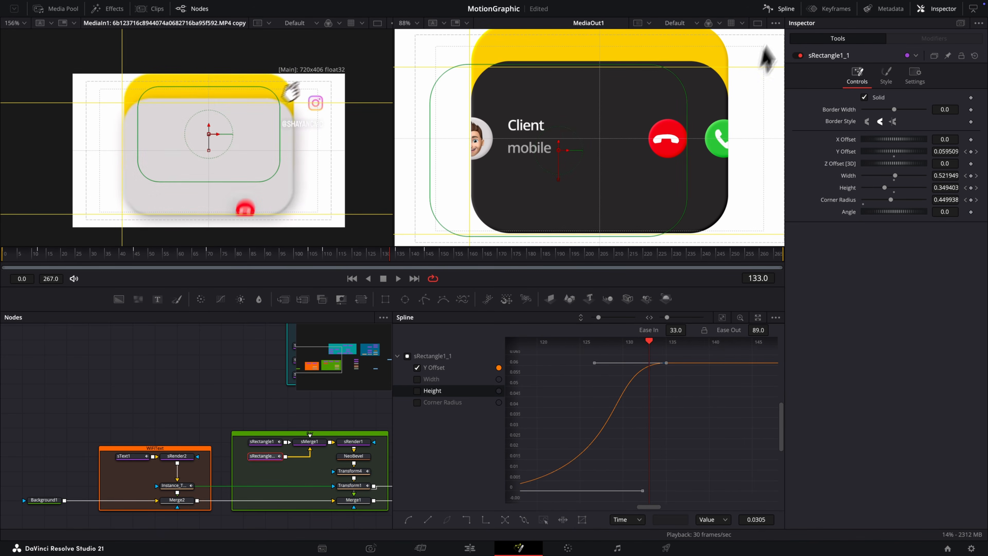
click(770, 9)
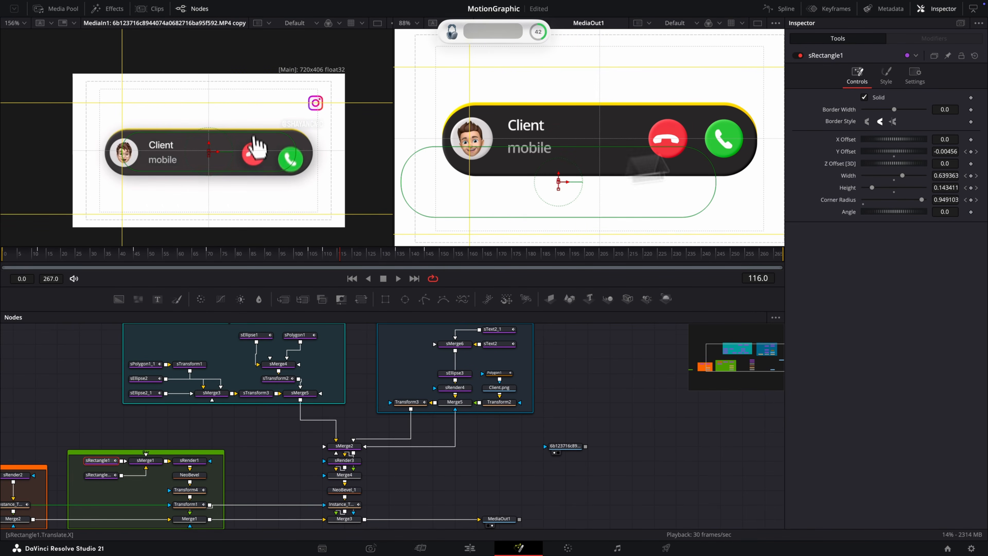
Step: Keyframe sRectangle1's dark style colour at frame 110 and change the colour to white (Snow) at frame 150
click(887, 79)
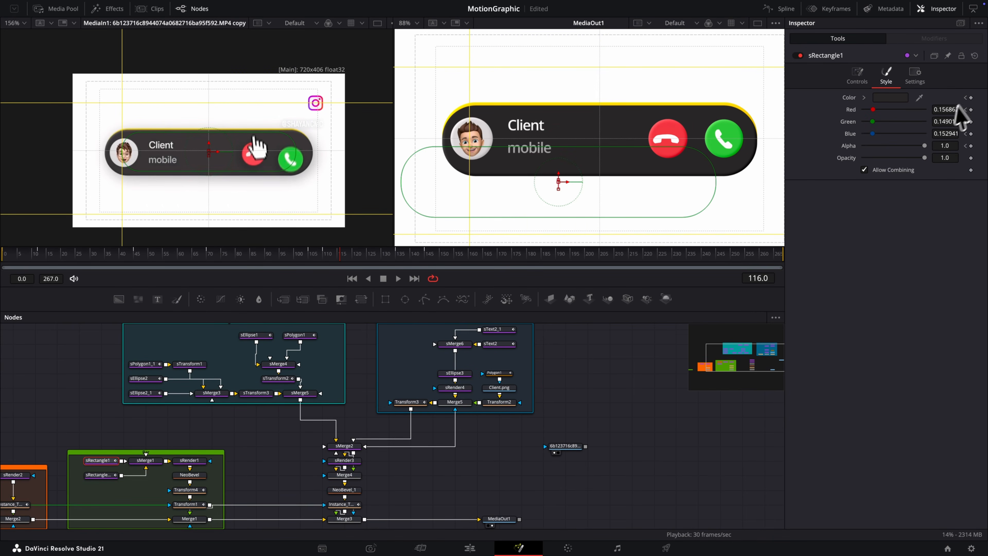
click(966, 97)
click(324, 252)
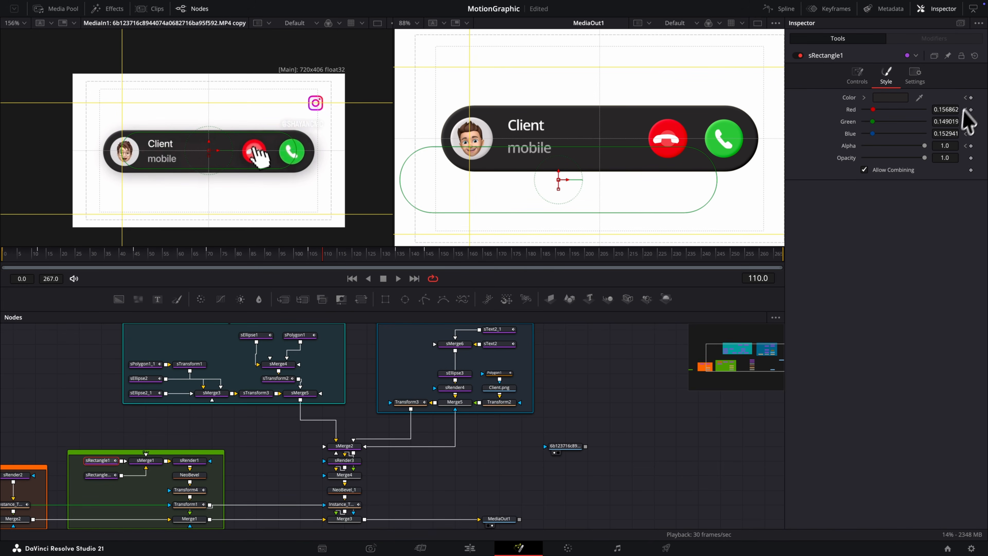
click(438, 256)
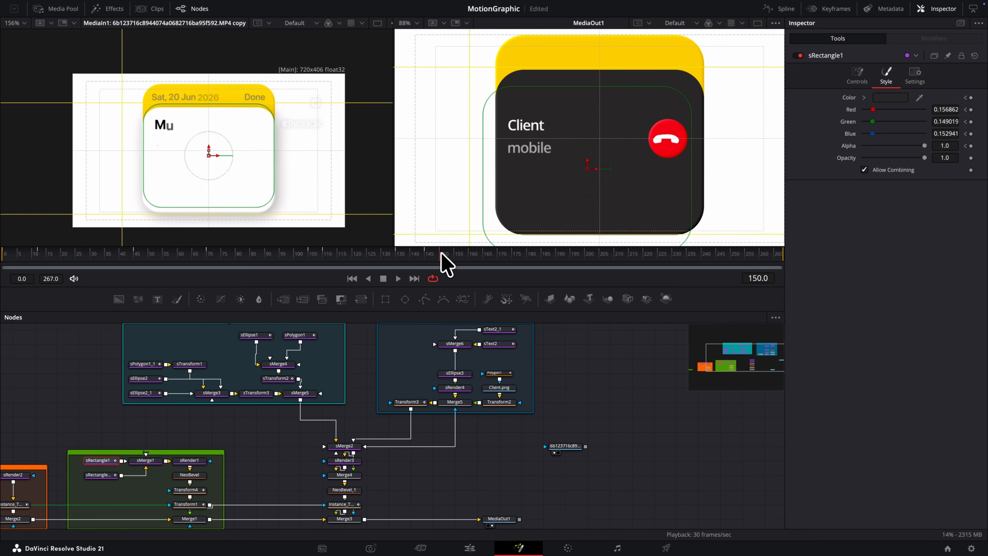
click(891, 97)
click(845, 250)
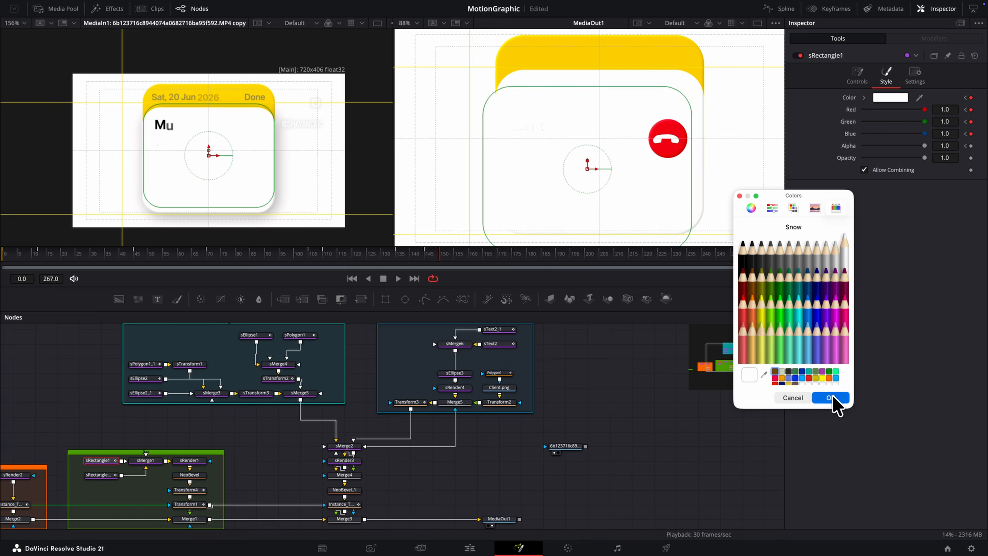
click(830, 398)
Step: Isolate sRectangle1's Red, Green and Blue curves in the spline editor and smooth the keyframes of the change to white
click(782, 9)
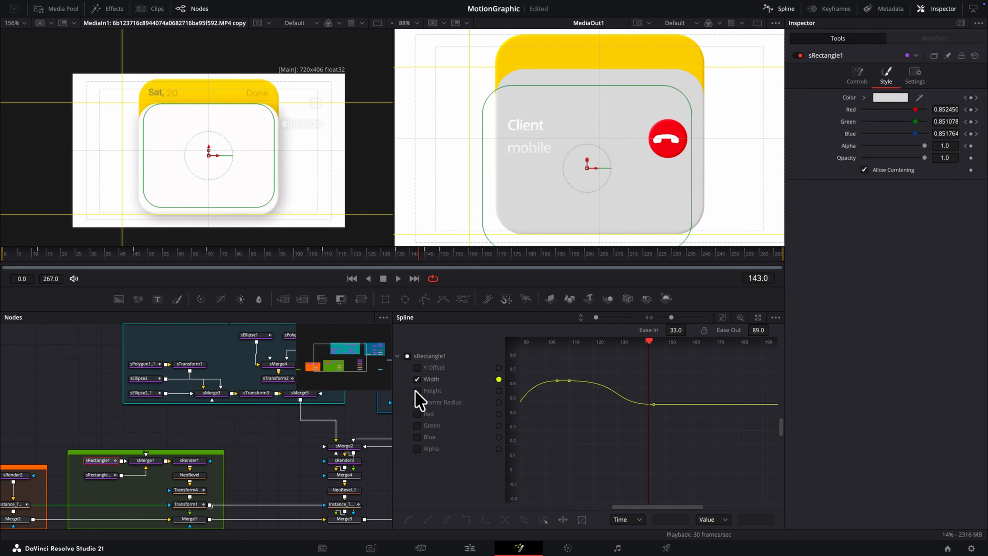
click(417, 380)
click(416, 437)
click(416, 426)
click(417, 414)
drag(567, 354, 676, 494)
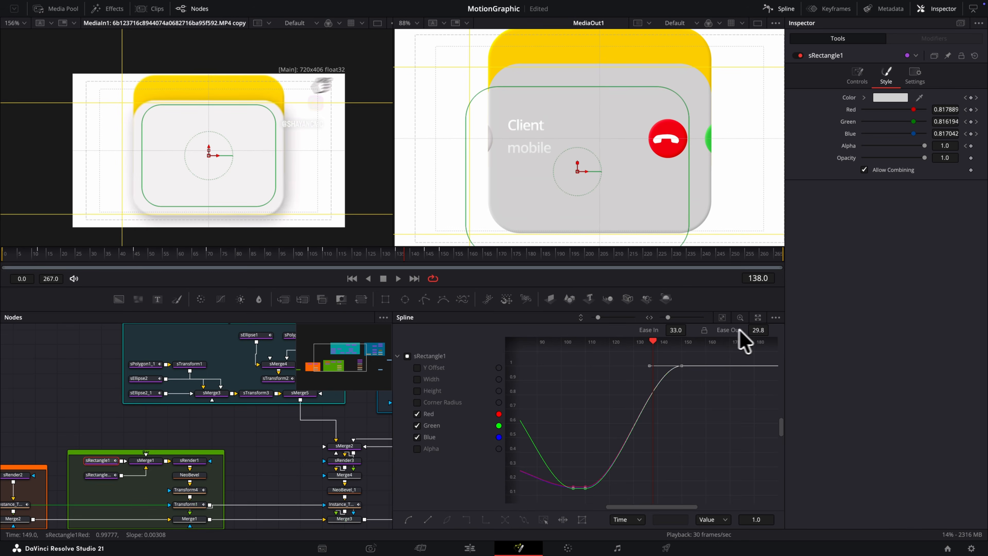
Step: Set the colour curves to Ease In 67 at the white keyframe and Ease Out about 47 at the dark keyframe, checking the timing
drag(740, 331, 837, 335)
drag(404, 255, 361, 257)
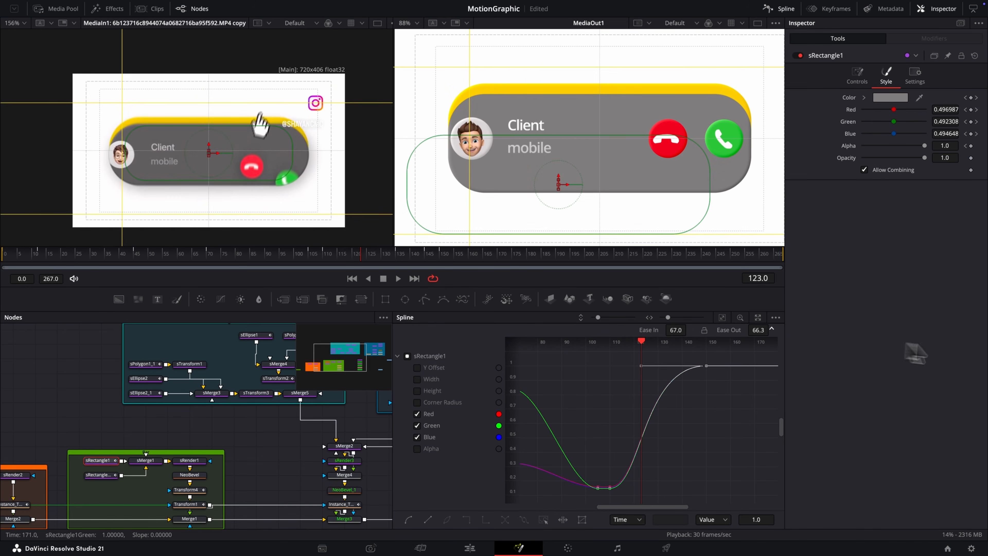
drag(744, 333, 845, 335)
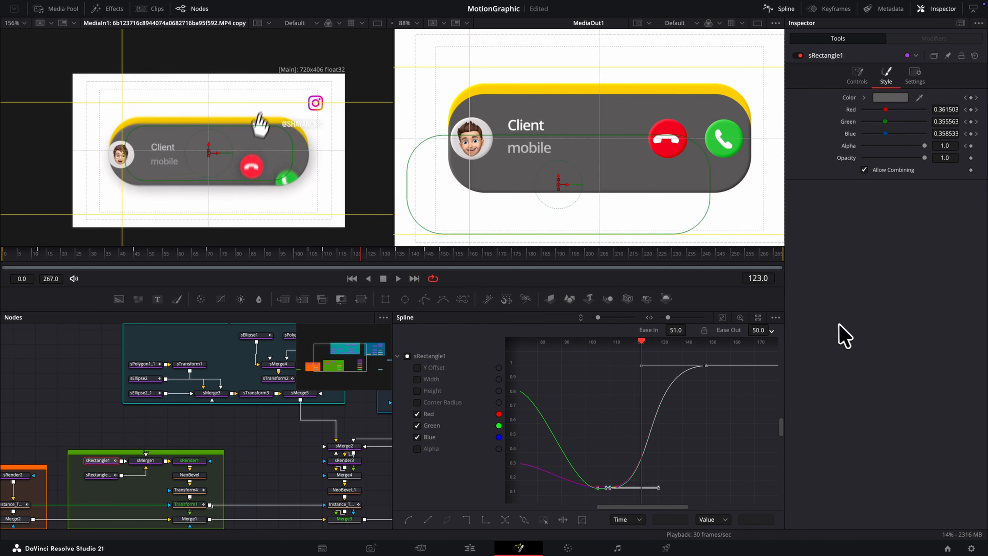
drag(362, 259, 436, 265)
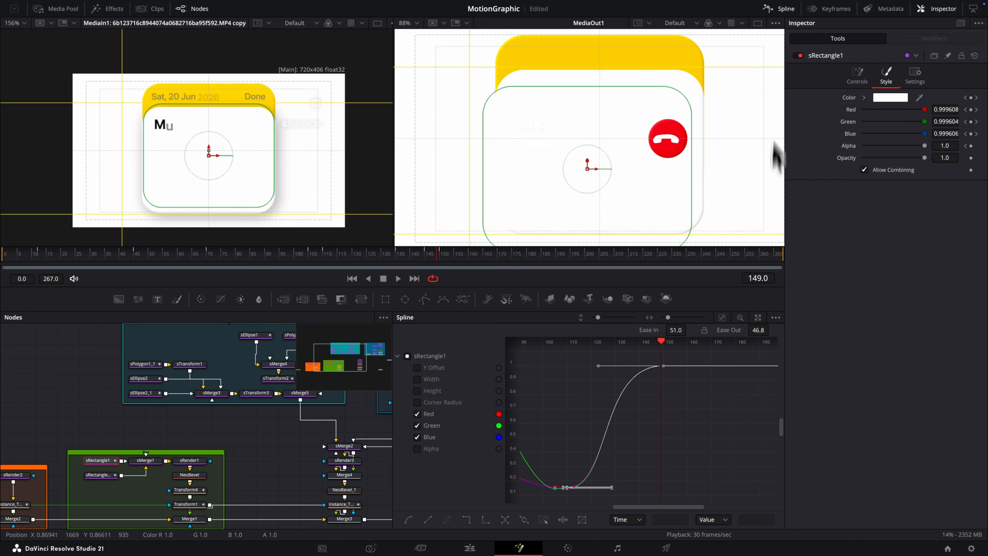
Step: Close the spline editor, extend the Bar group upward and move its upper nodes, including NeoBevel, up to make room
click(779, 8)
scroll(338, 492, down, 1)
scroll(338, 483, left, 6)
drag(342, 435, 342, 412)
drag(417, 469, 273, 440)
drag(378, 461, 378, 447)
Step: Add a DropShadow node after NeoBevel with Shadow Strength 0.414, adjusting its Drop Distance and increasing its Blur
click(379, 447)
key(shift+space)
text(drops)
key(Return)
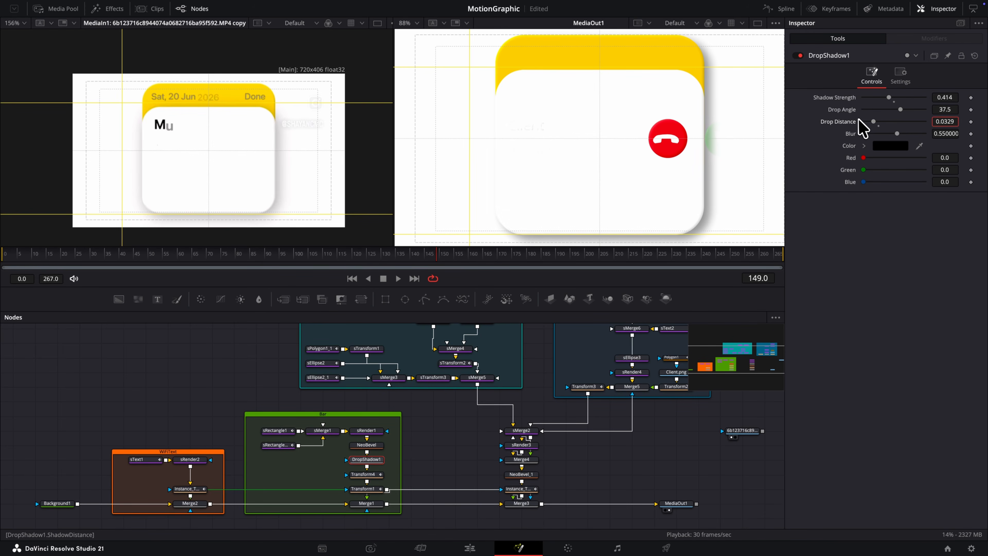
drag(859, 120, 823, 120)
drag(897, 134, 904, 134)
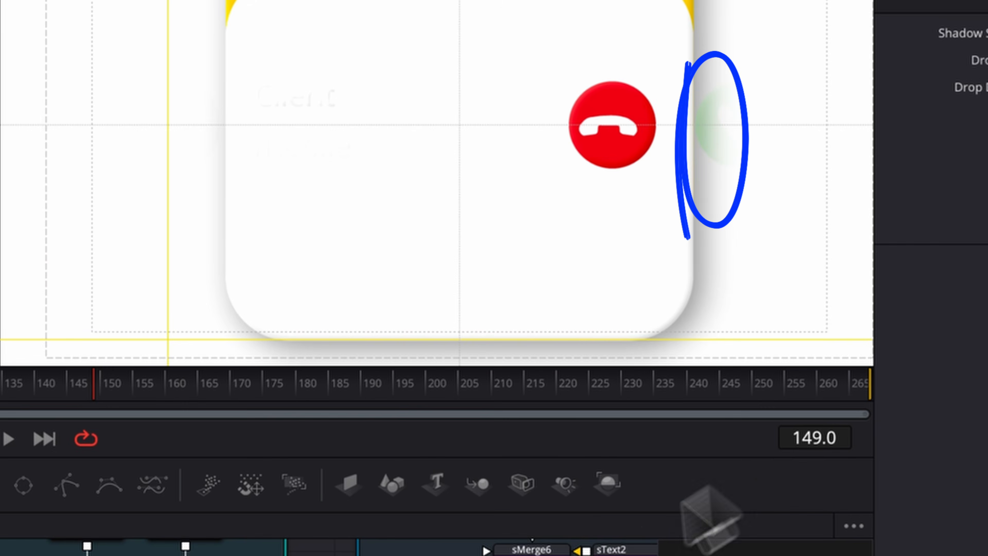
Step: Raise the Low threshold of Merge3's alpha effect mask to 0.389 to hide the green button bleeding into the shadow
scroll(469, 498, right, 2)
click(469, 500)
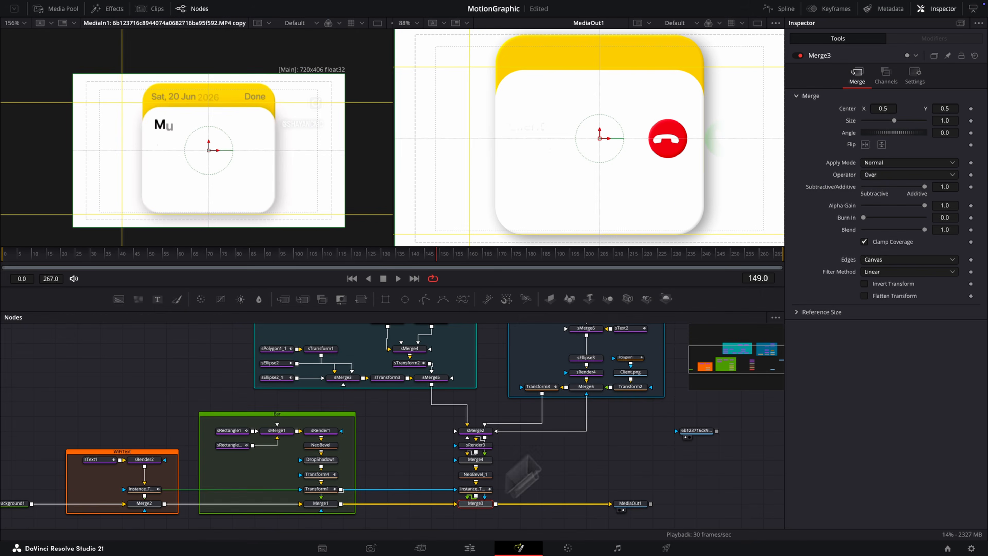
click(885, 78)
click(915, 76)
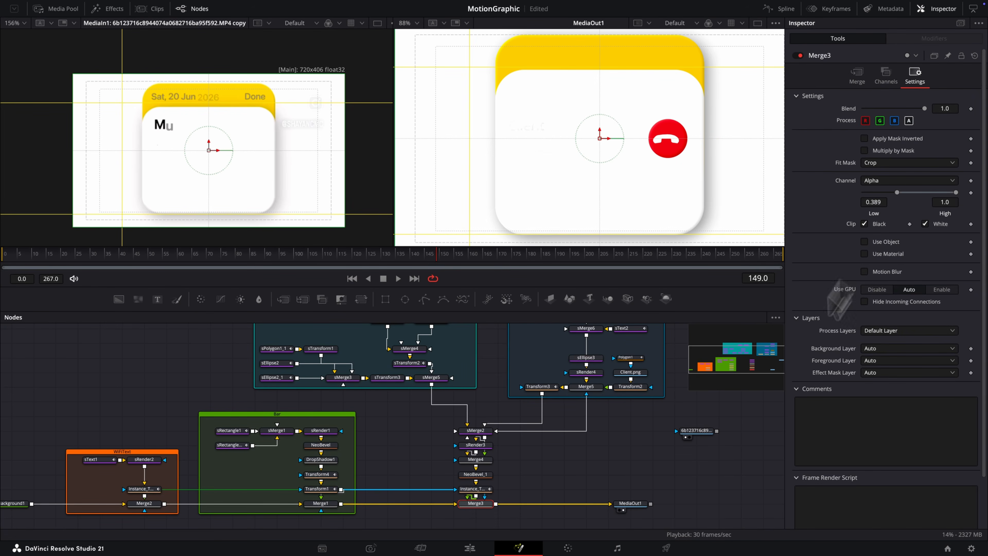
click(736, 452)
Step: Move sMerge2, sRender3 and Merge4 up and insert a Transform node between Merge4 and NeoBevel_1
mouse_move(413, 268)
mouse_down()
mouse_move(375, 269)
mouse_move(397, 267)
mouse_up()
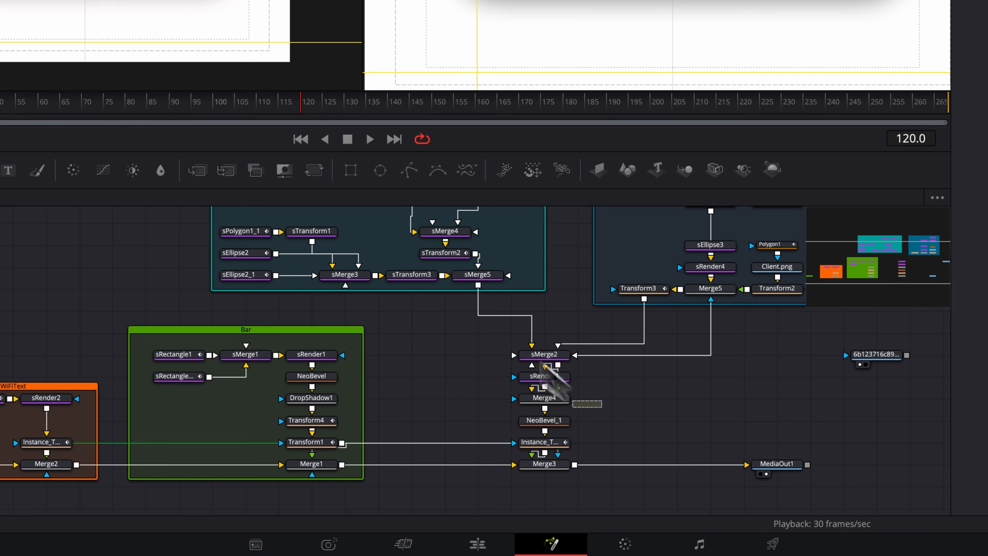
drag(550, 398, 549, 375)
key(shift+space)
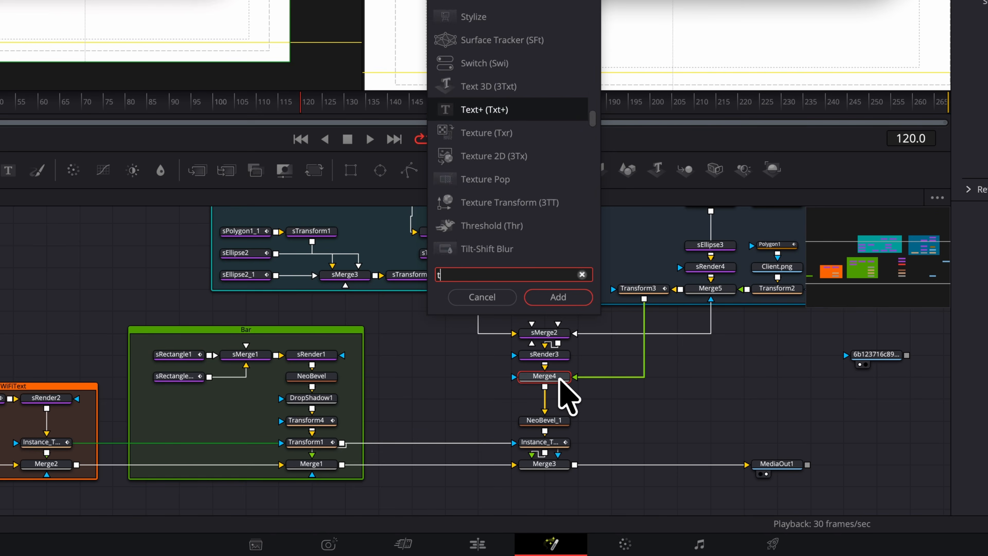
text(trans)
key(Return)
drag(490, 373, 555, 399)
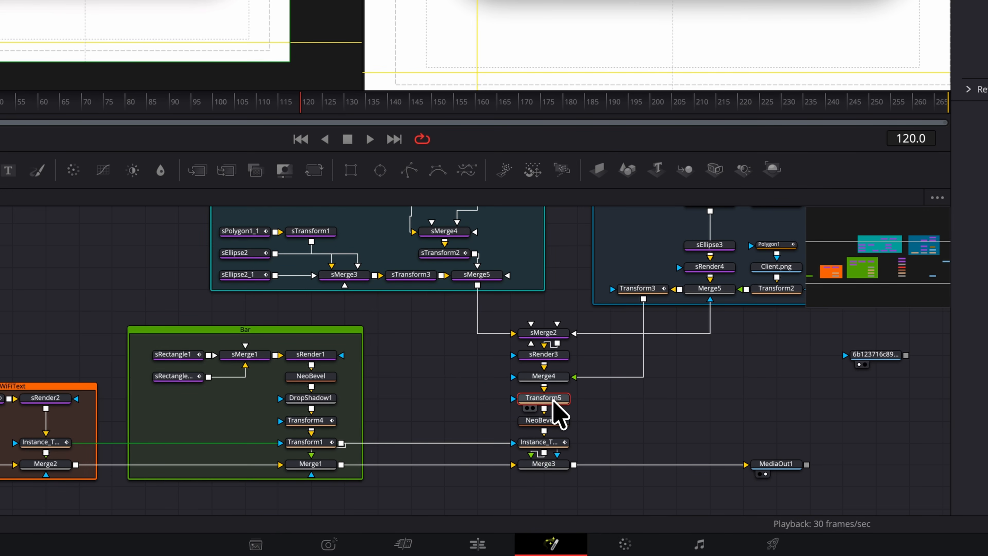
Step: Keyframe Transform5's Size at 1.0 on frame 105 and 0.75 on frame 140, and return to the first keyframe
drag(297, 103, 244, 102)
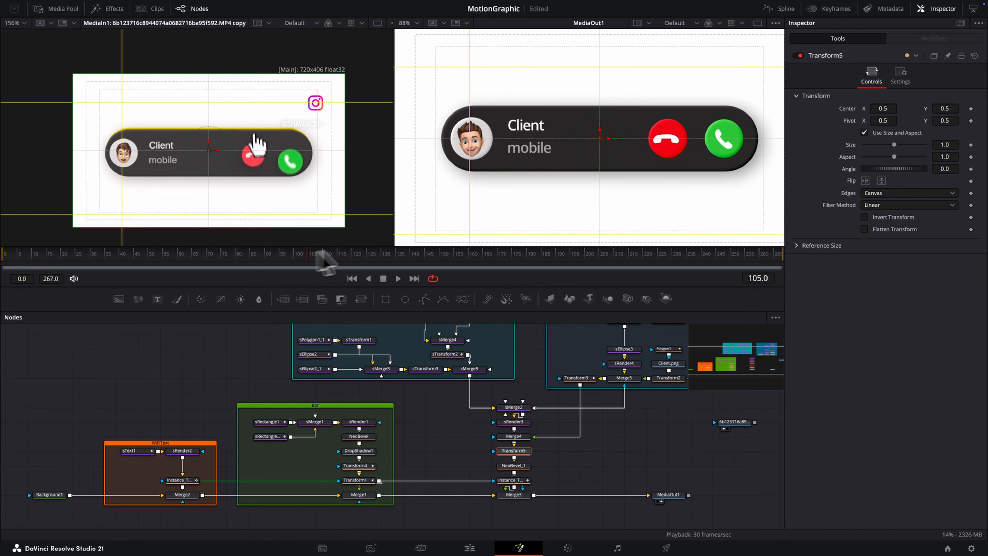
click(971, 145)
drag(369, 257, 417, 259)
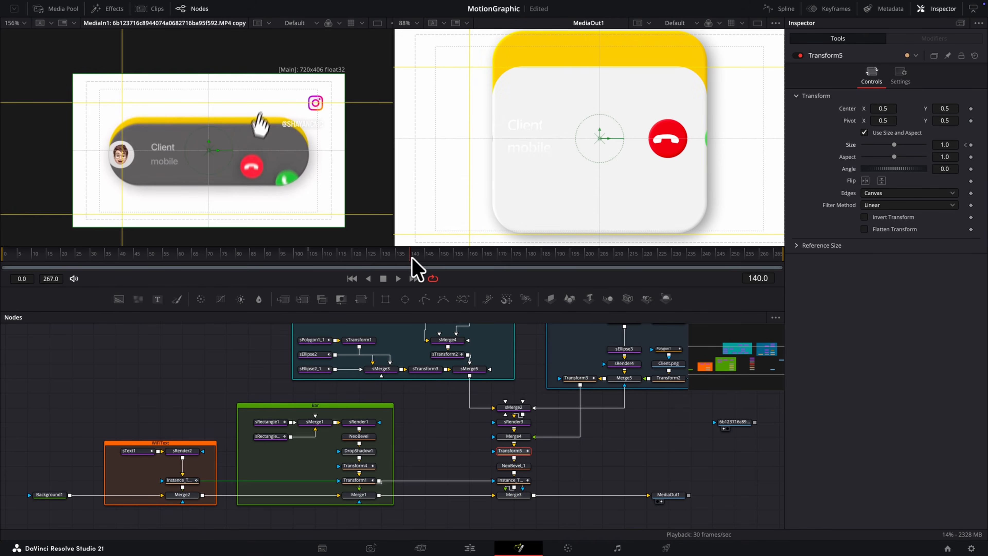
click(935, 145)
text(0.75)
key(Tab)
click(308, 255)
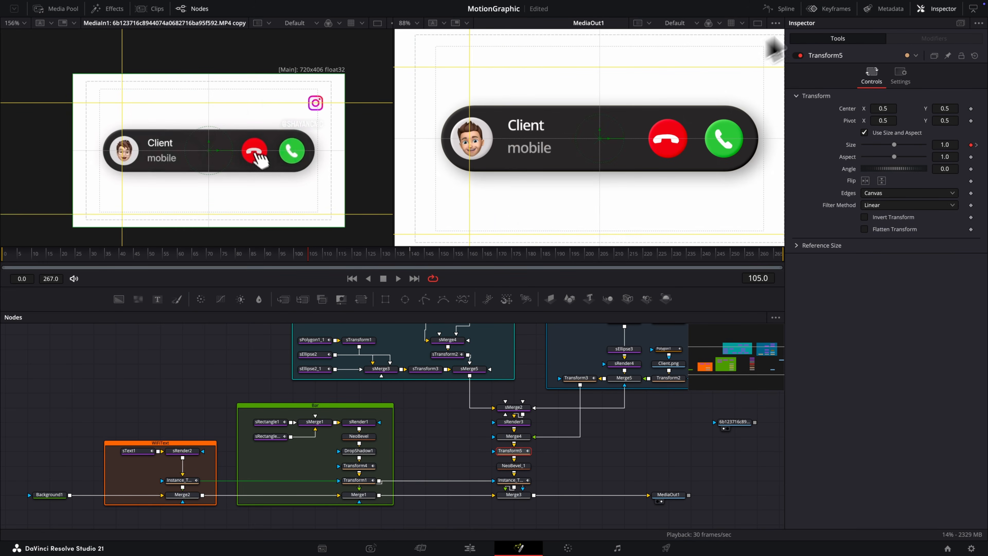
Step: Smooth both Transform5 Size keyframes in the spline editor and raise their Ease In to 65.7
click(788, 8)
key(super+a)
key(s)
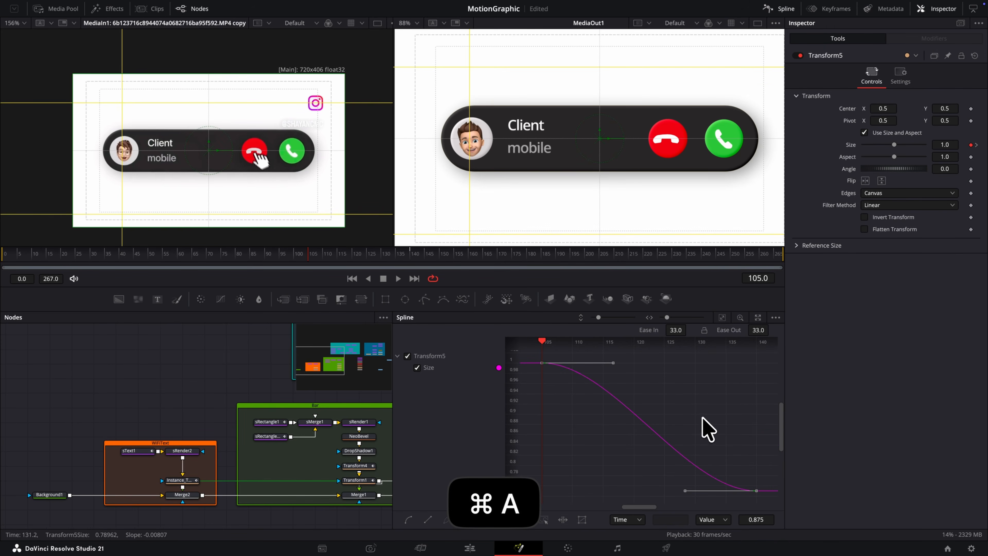
drag(674, 331, 833, 323)
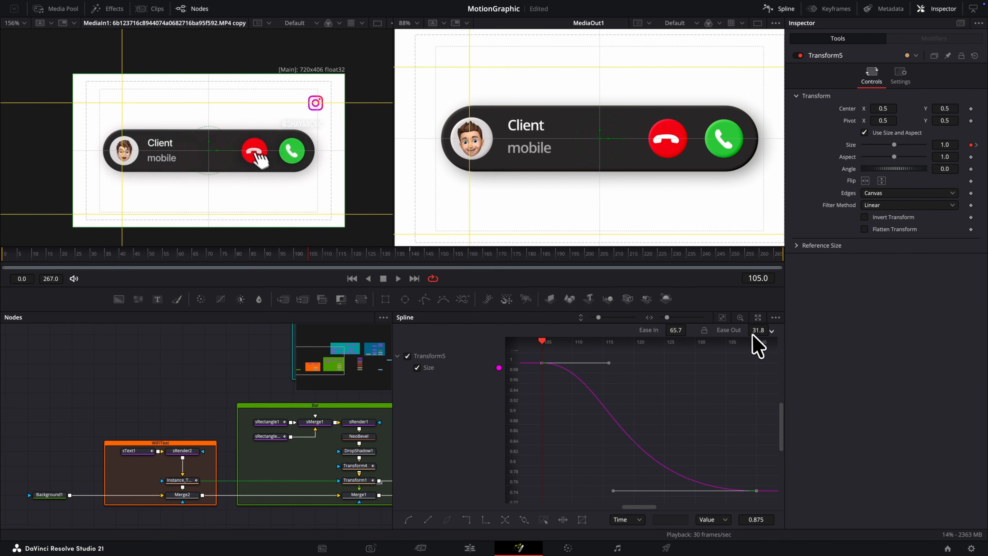
click(780, 8)
Step: Keyframe the shading Opacity of the Client text (sText2_1) at 1.0 on frame 115 and 0.0 on frame 132
drag(310, 255, 337, 257)
click(440, 419)
scroll(578, 414, up, 3)
scroll(580, 411, right, 5)
click(586, 351)
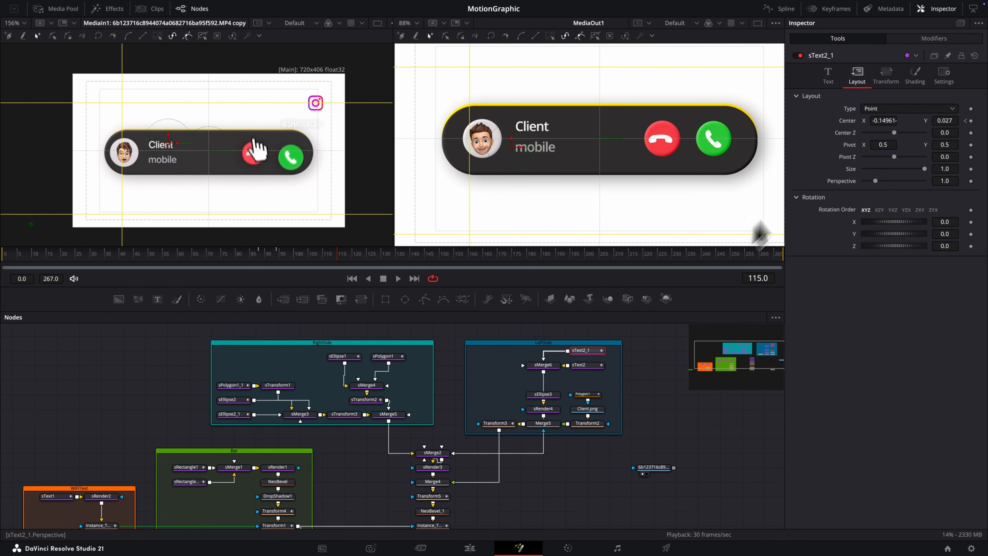
click(829, 78)
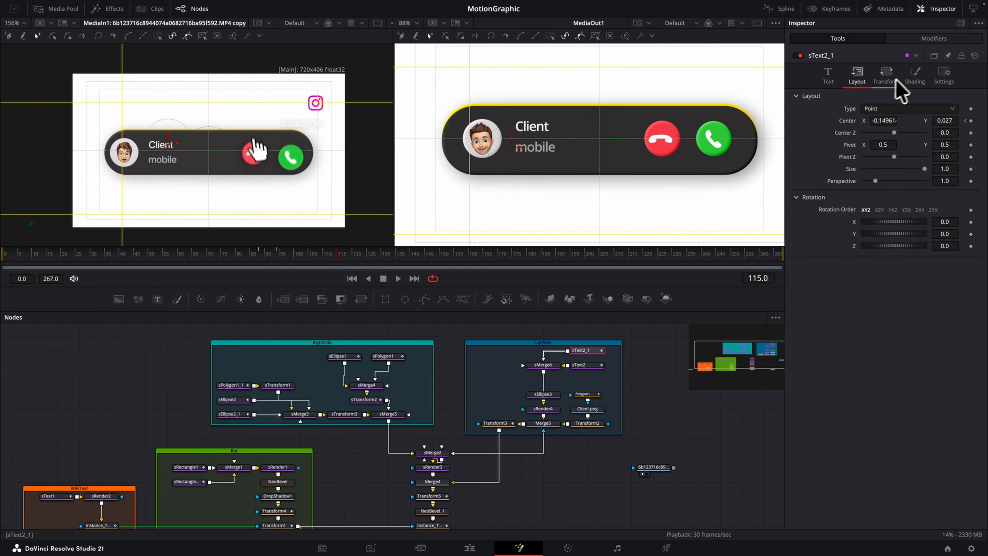
click(915, 75)
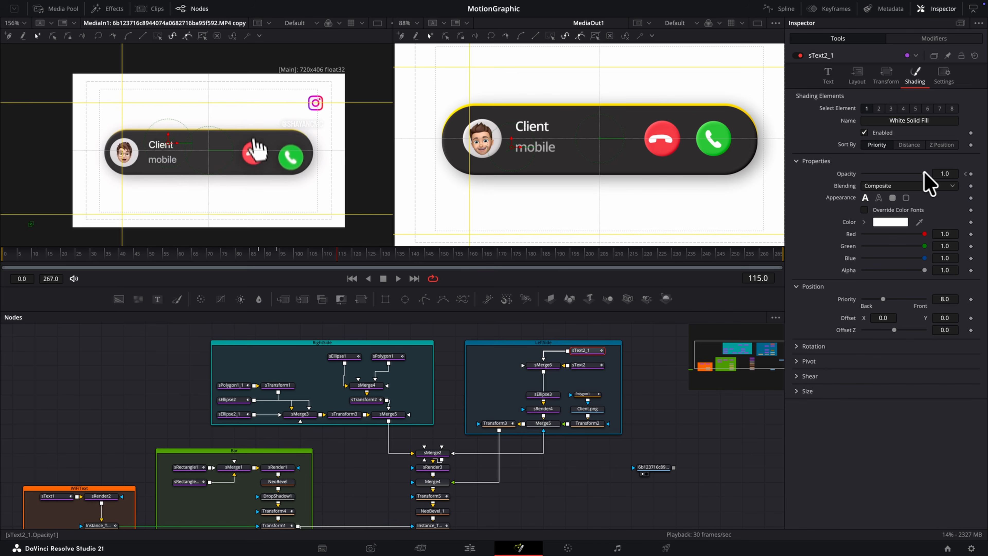
click(971, 174)
click(387, 253)
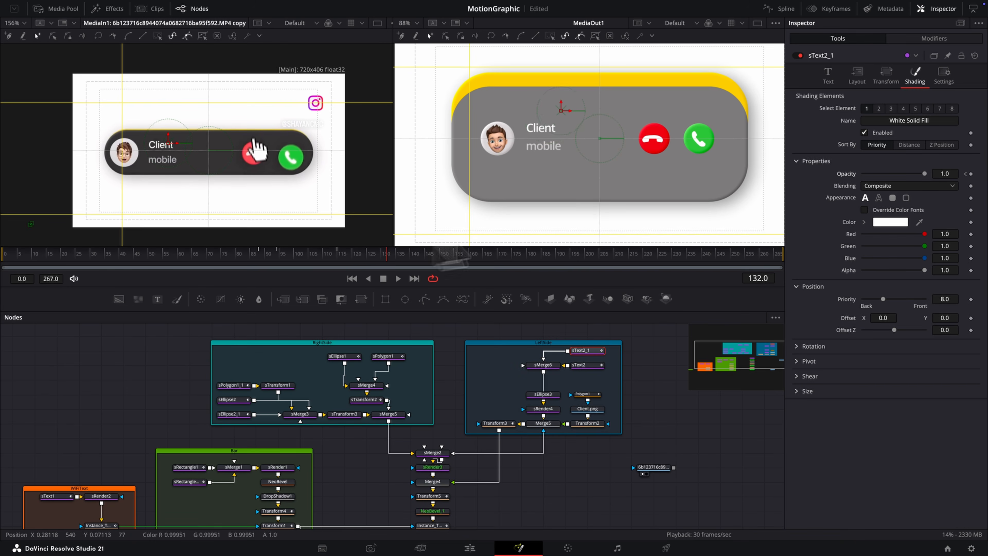
drag(923, 174, 778, 174)
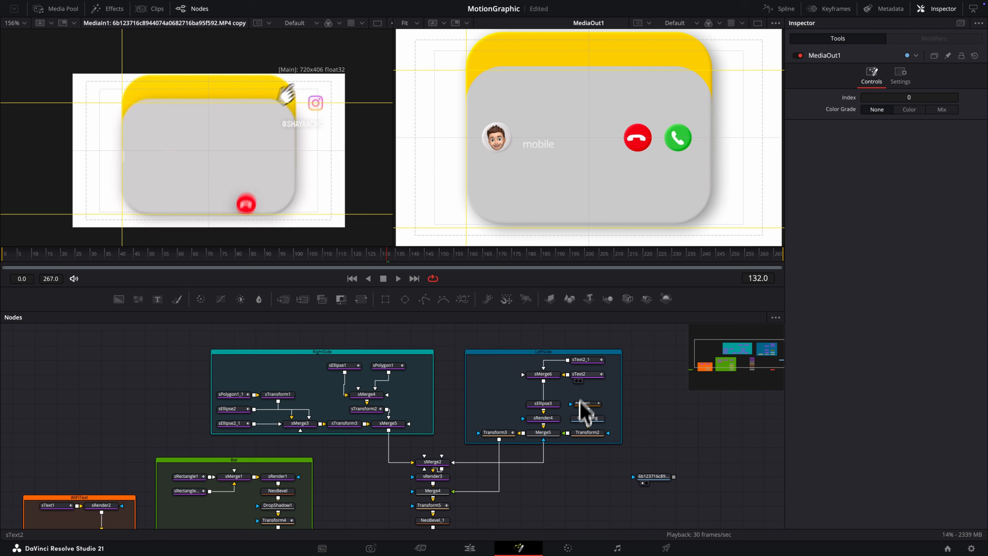
Step: Keyframe the shading Opacity of the mobile text (sText2) at its existing value on frame 117 and at 0.0 on frame 132
click(584, 375)
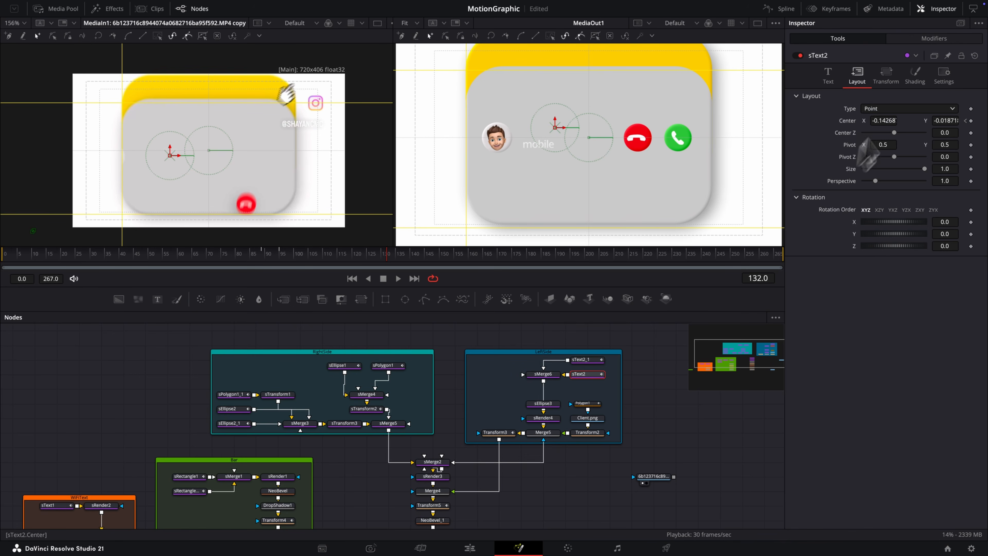
click(916, 76)
click(365, 258)
drag(365, 258, 344, 258)
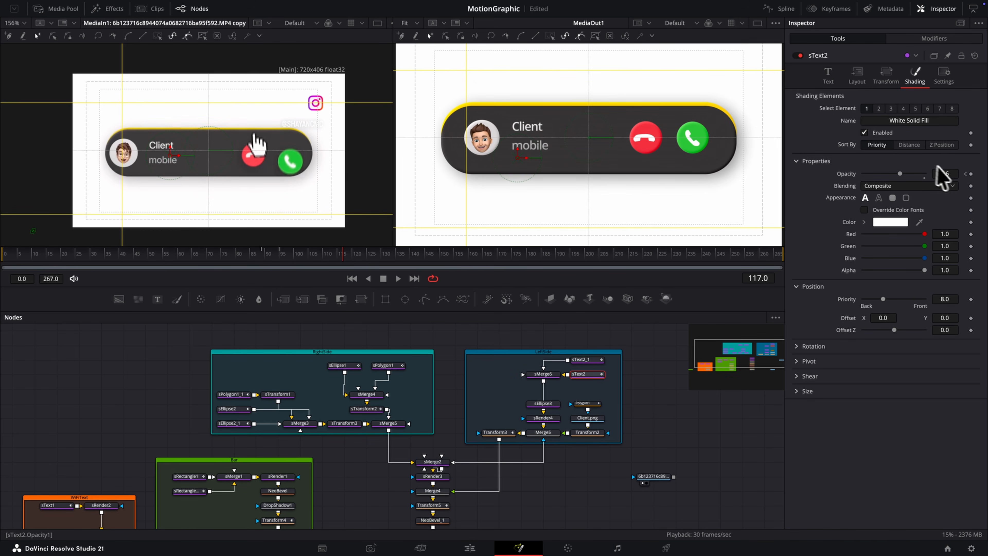
click(387, 255)
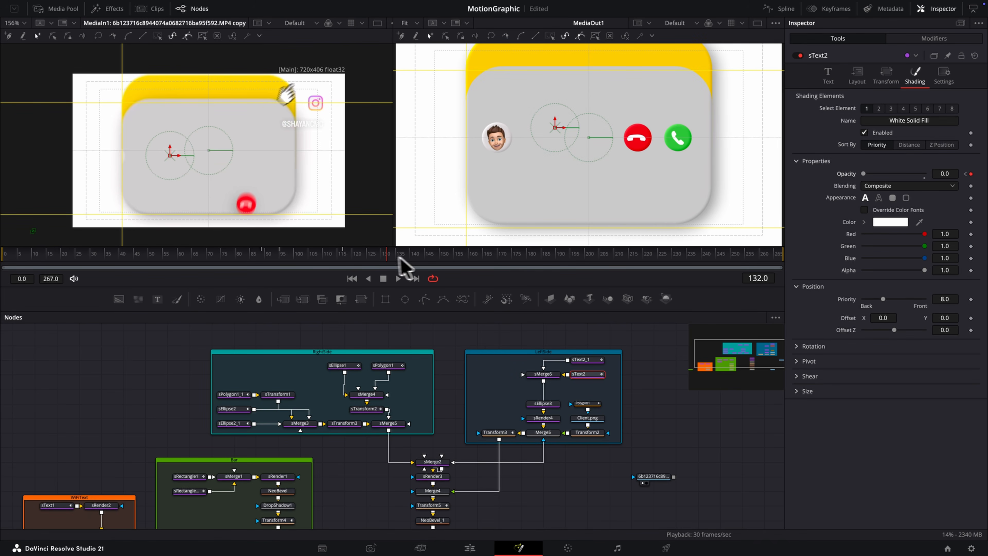
Step: Check the text fade and set the Opacity of the Client text (sText2_1) to 0.0 on frame 130
drag(400, 258, 357, 259)
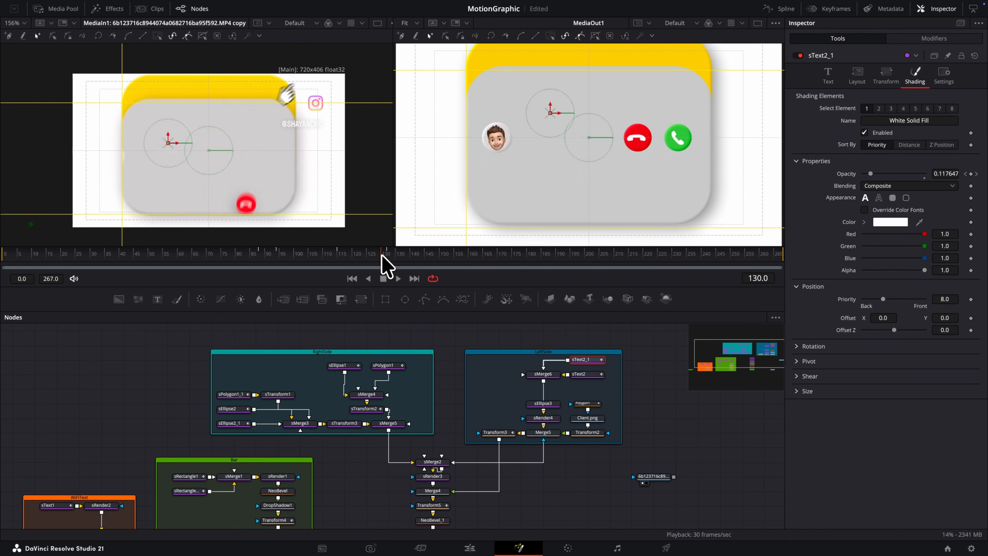
click(386, 259)
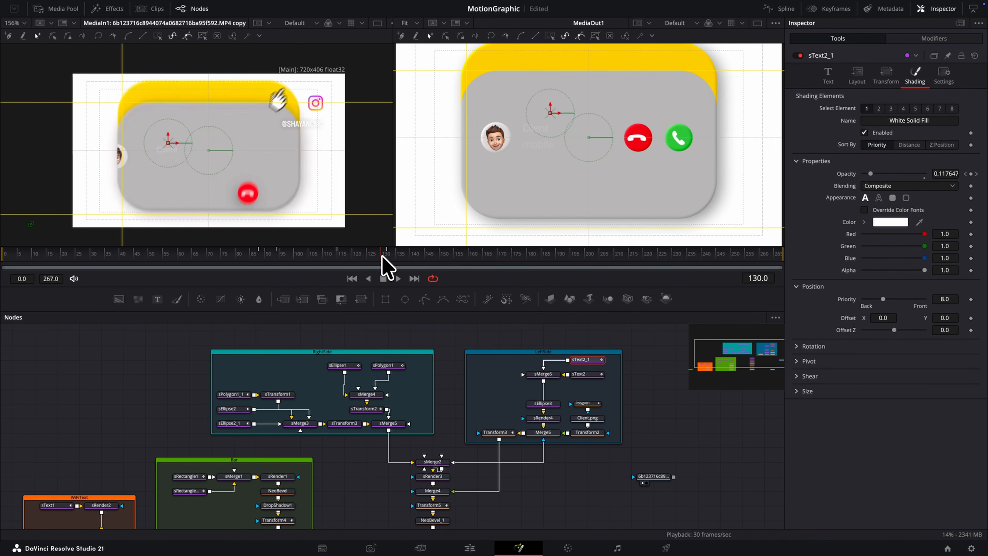
drag(871, 174, 804, 174)
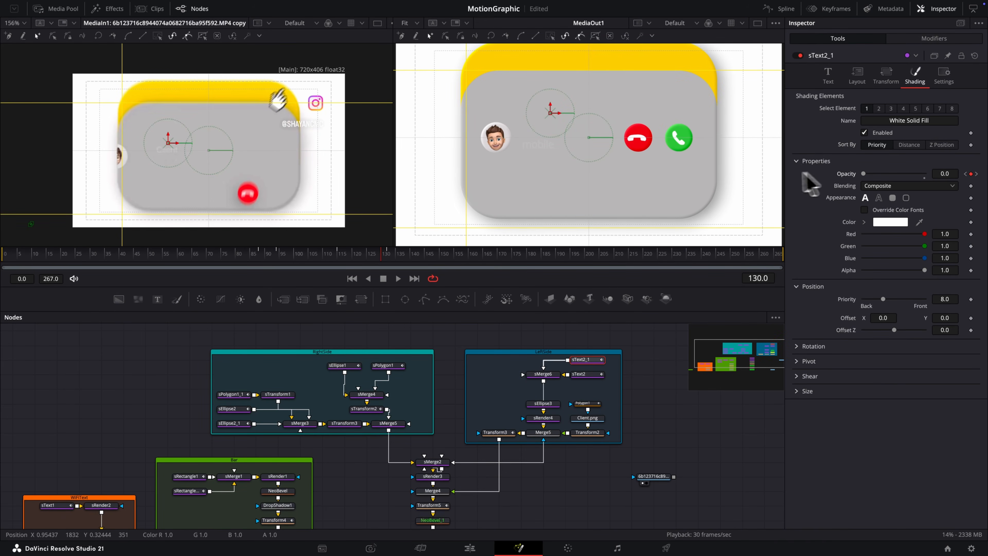
click(390, 255)
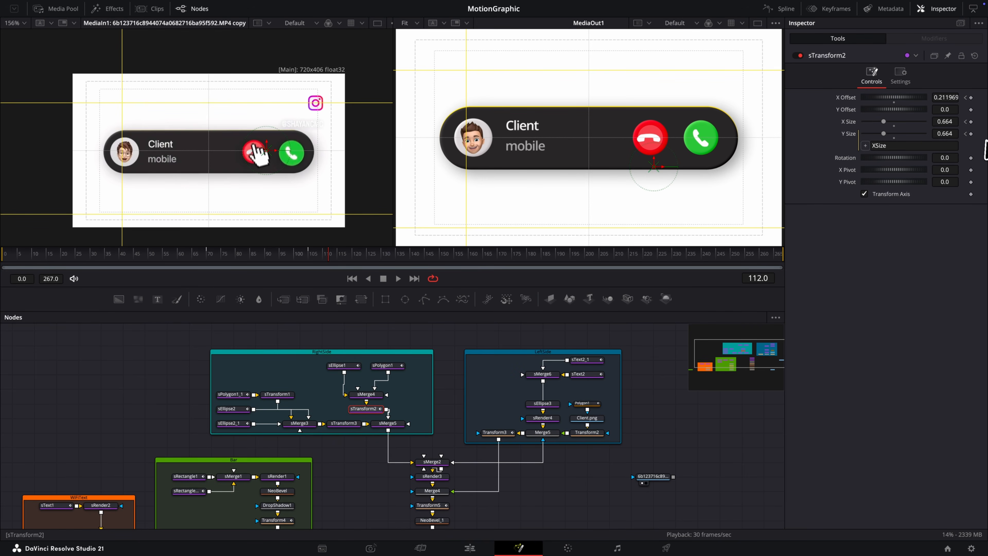
Step: Keyframe sTransform2's Y Offset at 0.0 on frame 112 and -0.228 on frame 127 to drop the green button, and save the project
click(971, 110)
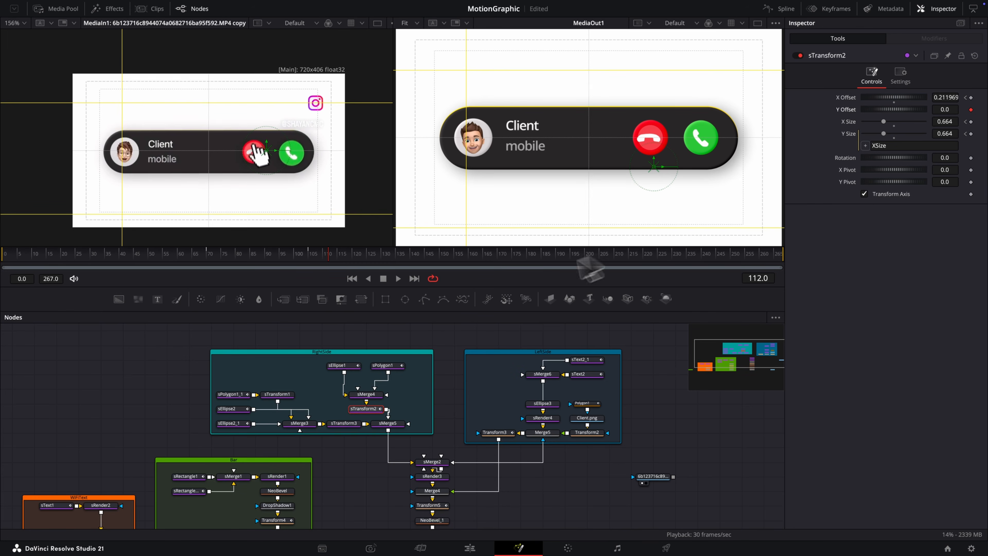
click(372, 257)
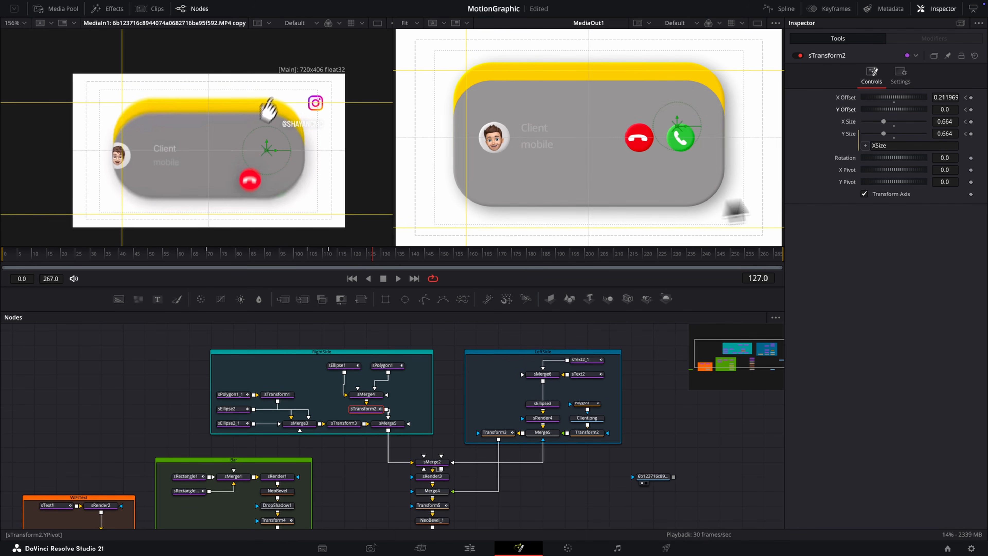
drag(945, 107, 837, 102)
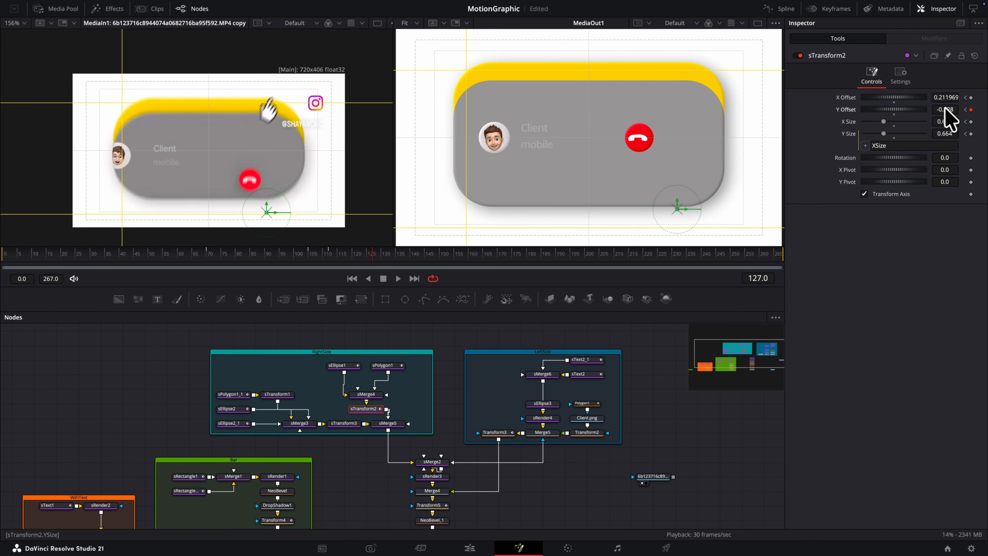
key(ctrl+s)
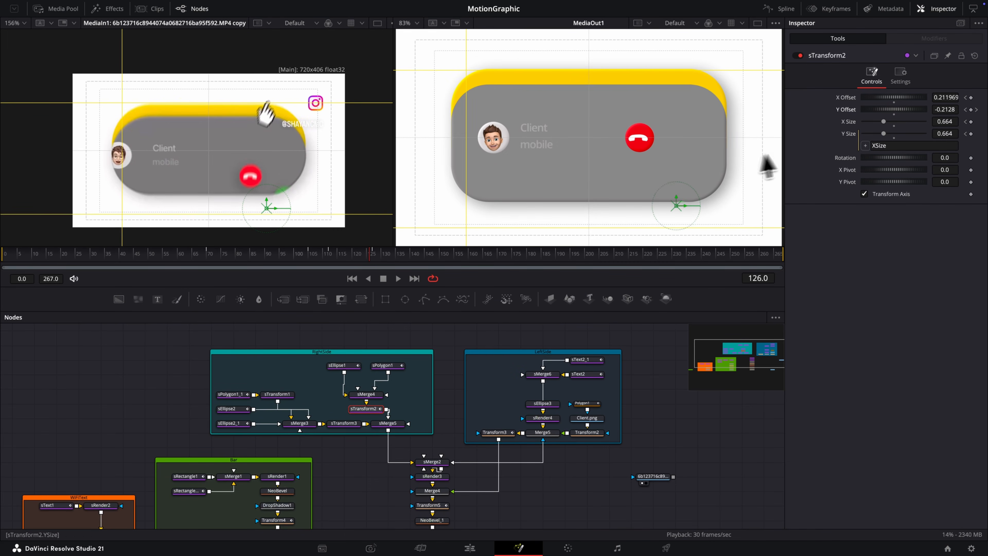
Step: Isolate sTransform2's Y Offset curve in the spline editor, smooth its keyframes, and set Ease In to 15.0 and Ease Out to 57.6
click(783, 9)
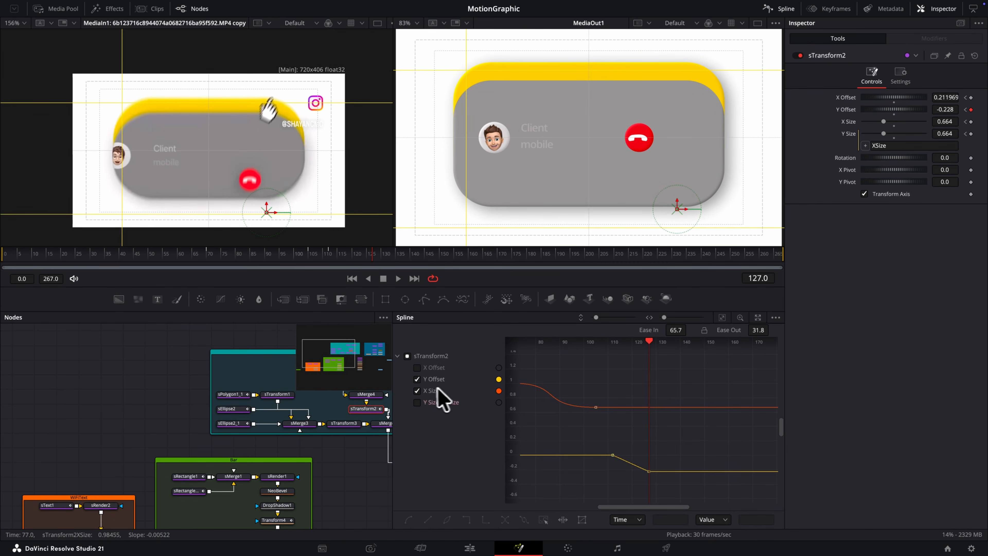
click(418, 390)
click(722, 318)
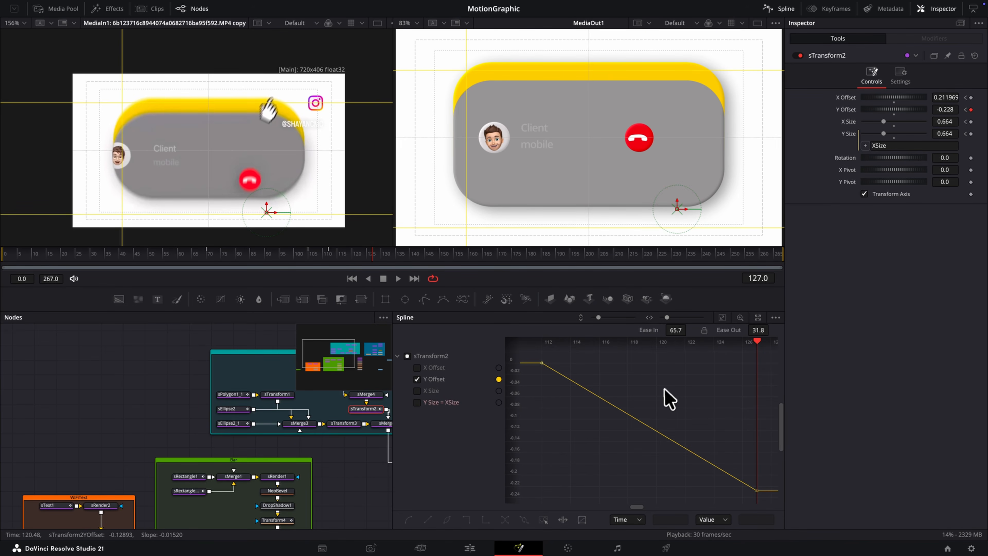
key(s)
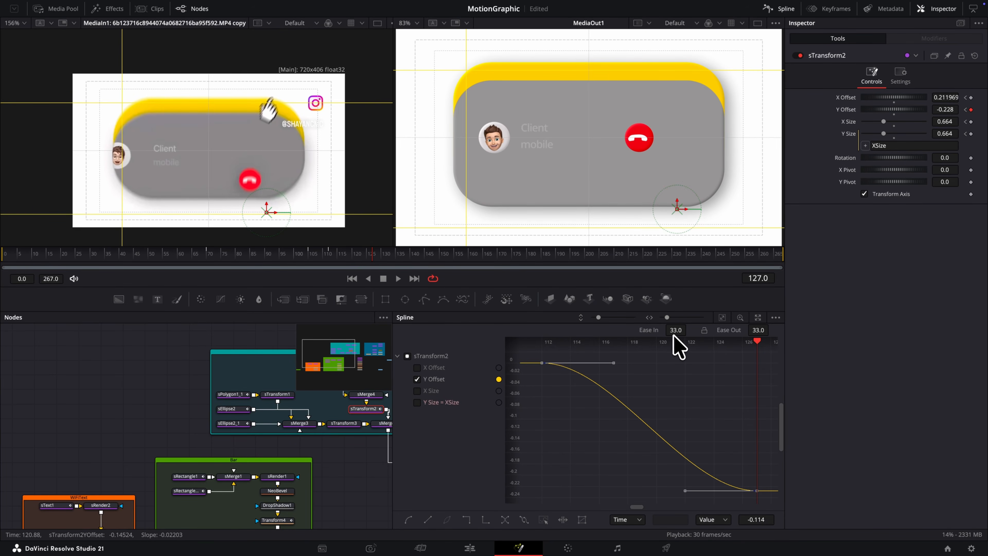
drag(675, 335, 571, 331)
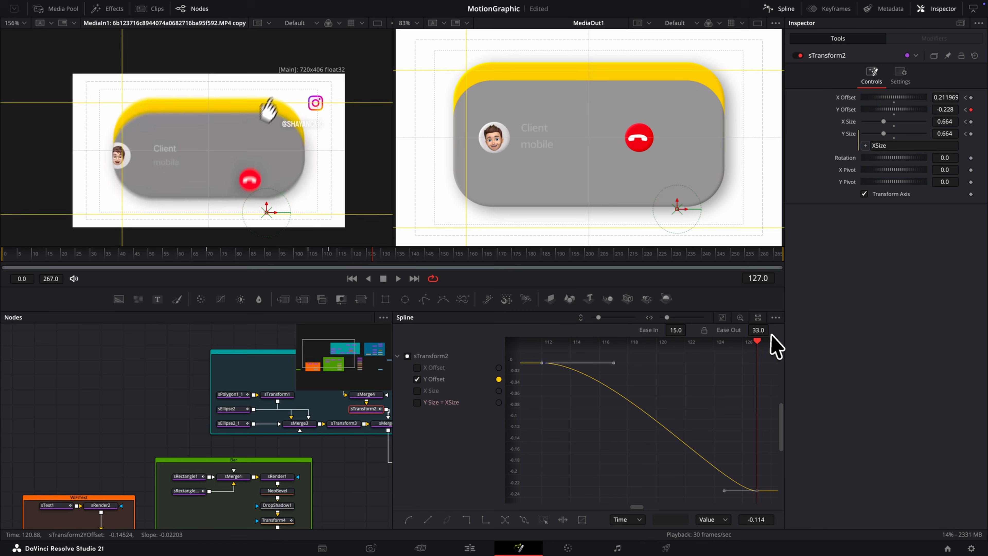
drag(768, 333, 880, 332)
Step: Keyframe the Opacity of the green button circle (sEllipse1) at 1.0 on frame 126 and 0.0 on frame 127
drag(368, 255, 370, 256)
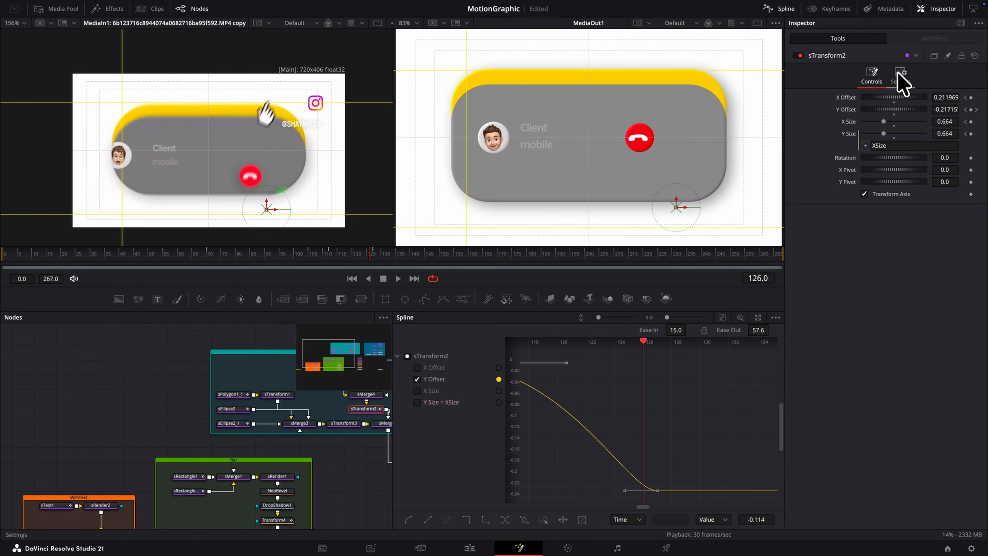
scroll(266, 428, right, 5)
click(201, 367)
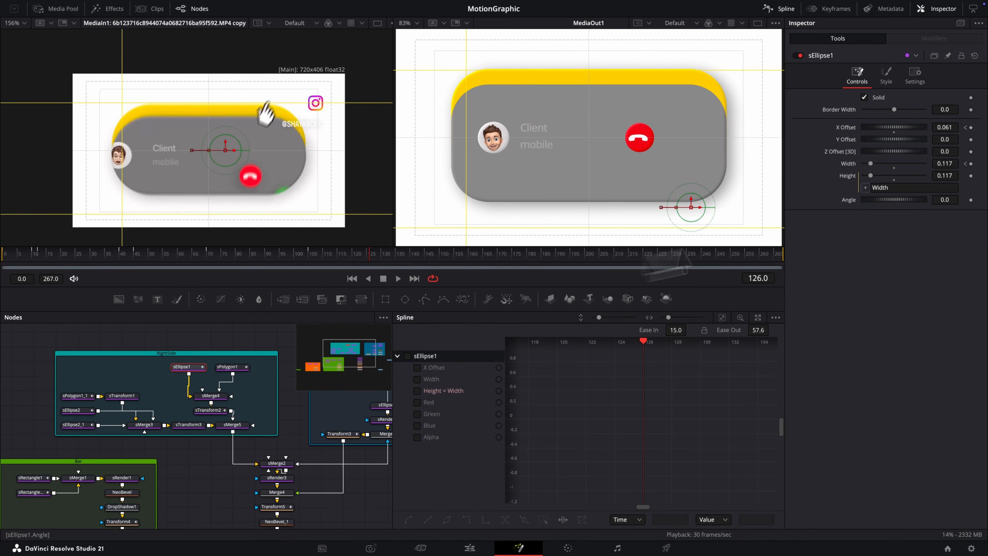
click(887, 78)
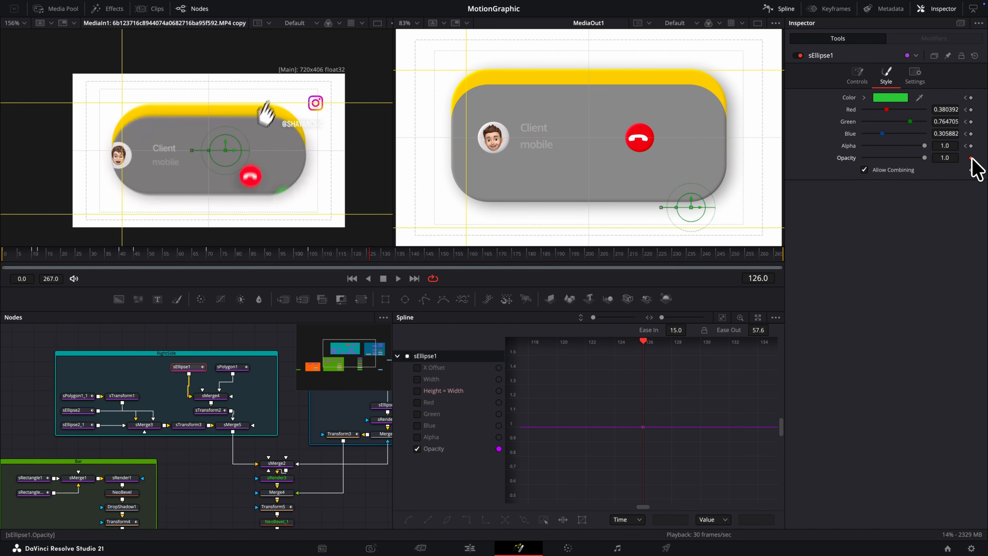
key(Right)
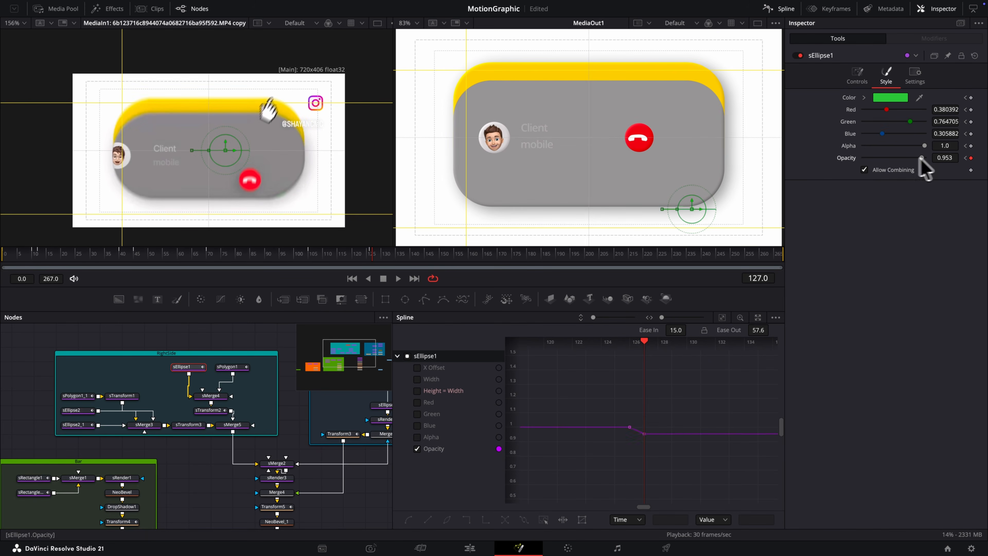
drag(921, 157, 586, 236)
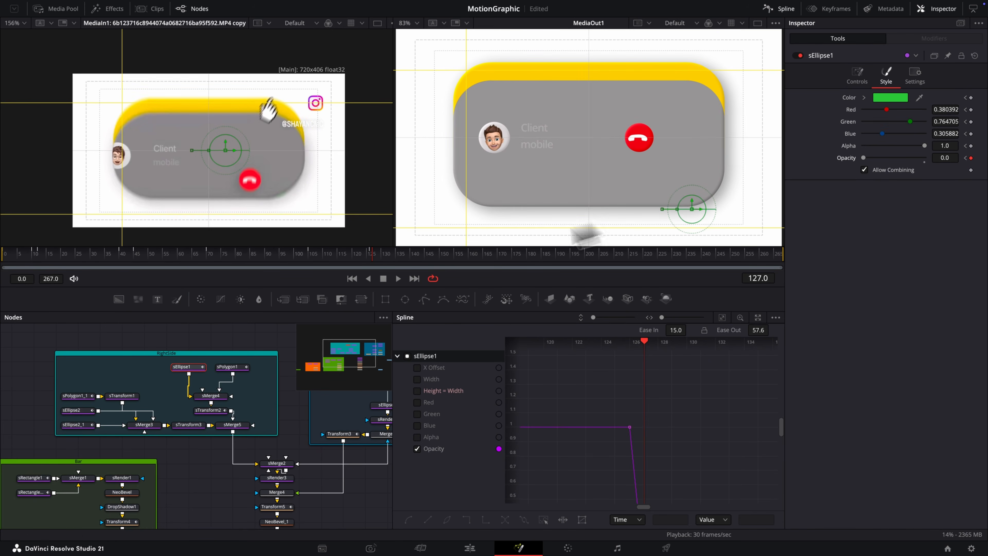
Step: Keyframe the Opacity of the green button's phone icon (sPolygon1) at 1.0 on frame 126 and 0.0 on frame 127, and review the drop
click(239, 367)
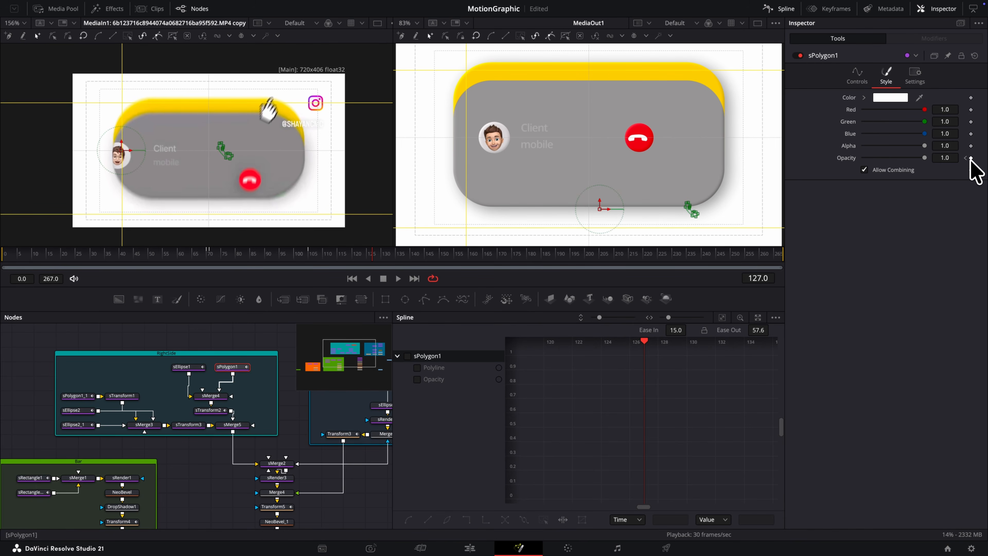
key(Left)
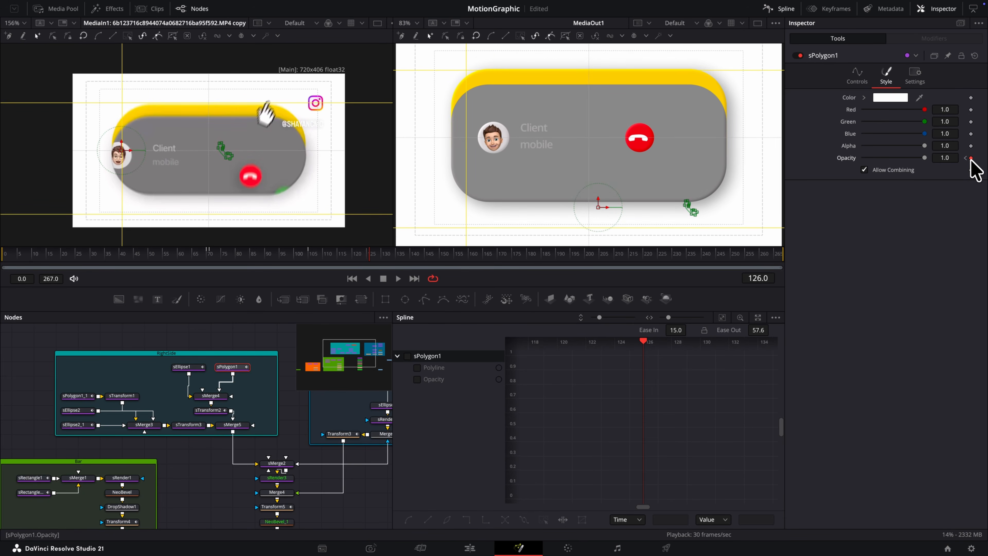
key(Right)
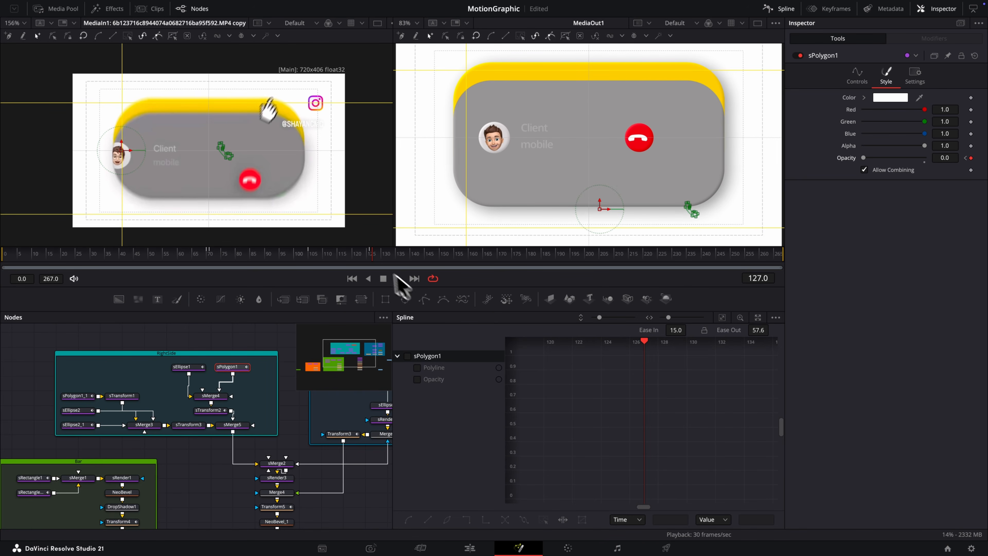
click(368, 255)
drag(368, 255, 382, 253)
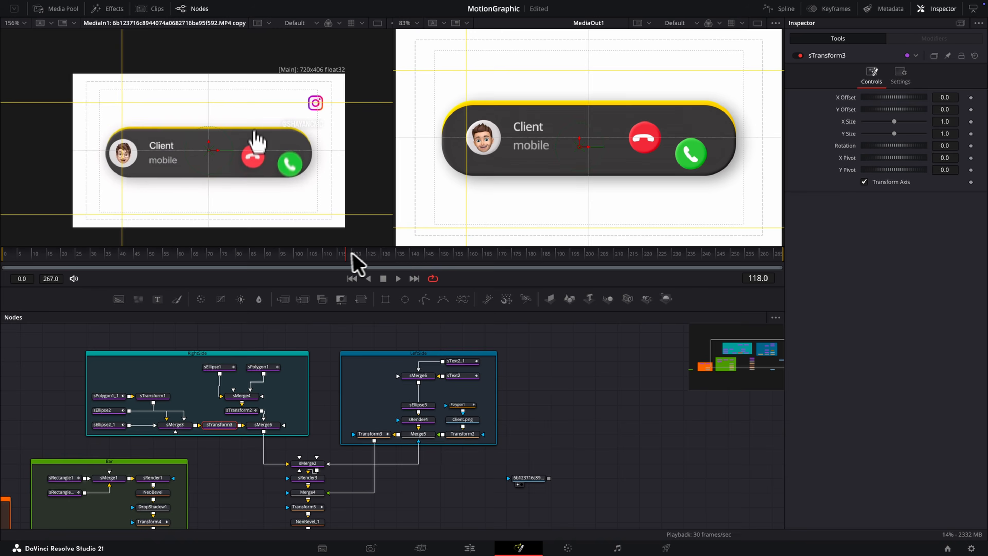
Step: Keyframe sTransform3's Y Offset at 0.0 on frame 115 and -0.306 on frame 136 to drop the red button
drag(353, 261, 338, 262)
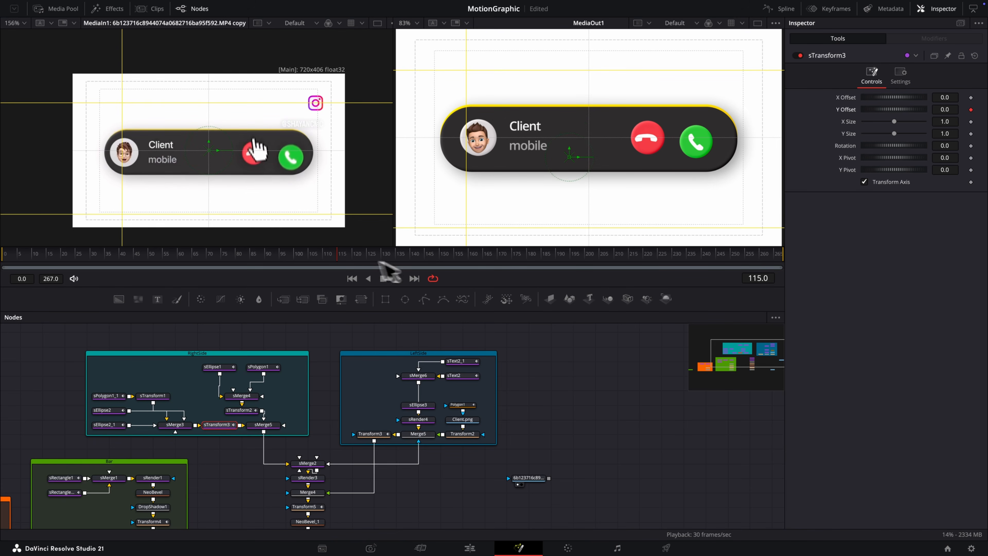
drag(339, 255, 400, 253)
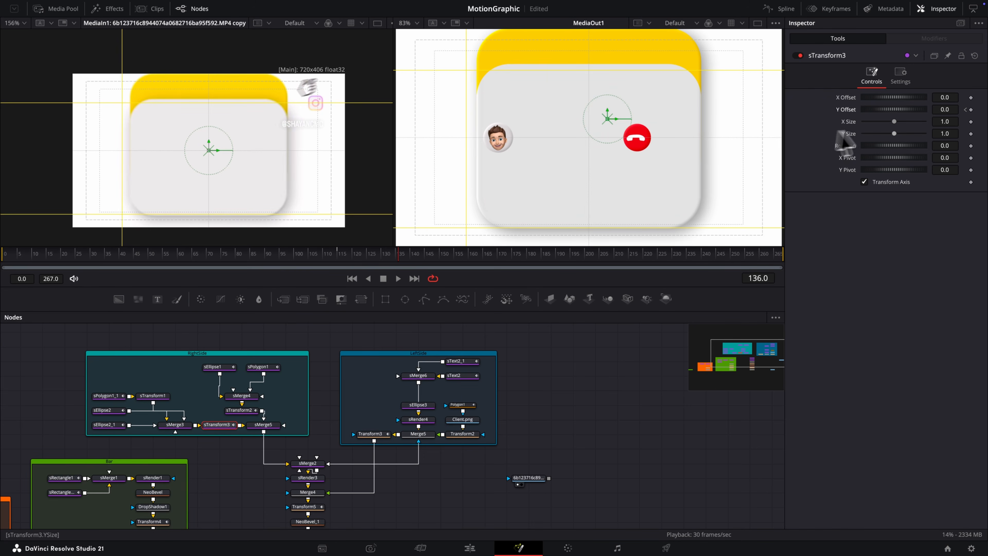
drag(946, 110, 796, 115)
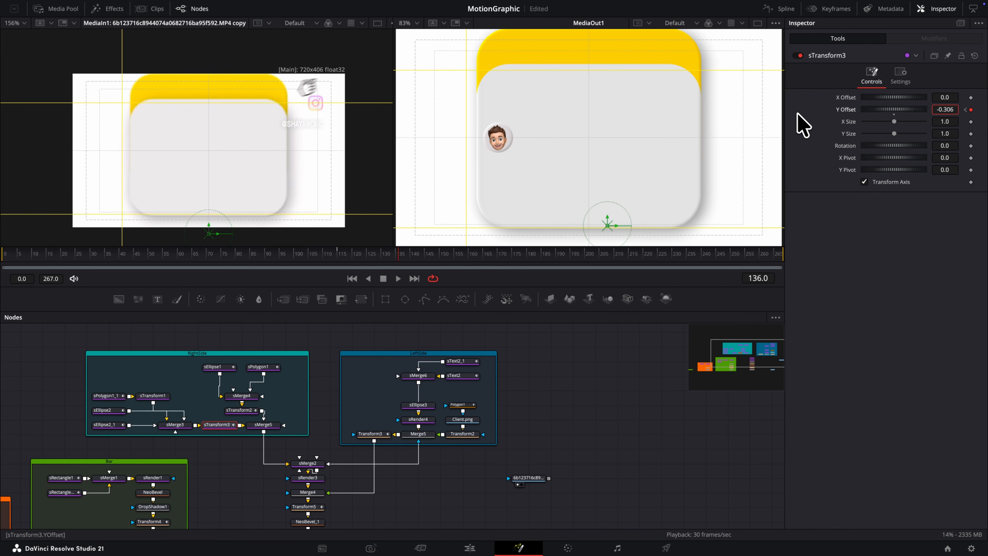
Step: Smooth sTransform3's Y Offset keyframes in the spline editor, set Ease In to 19.8, and close the editor
key(F8)
key(super+f)
key(super+a)
key(f)
drag(676, 331, 610, 332)
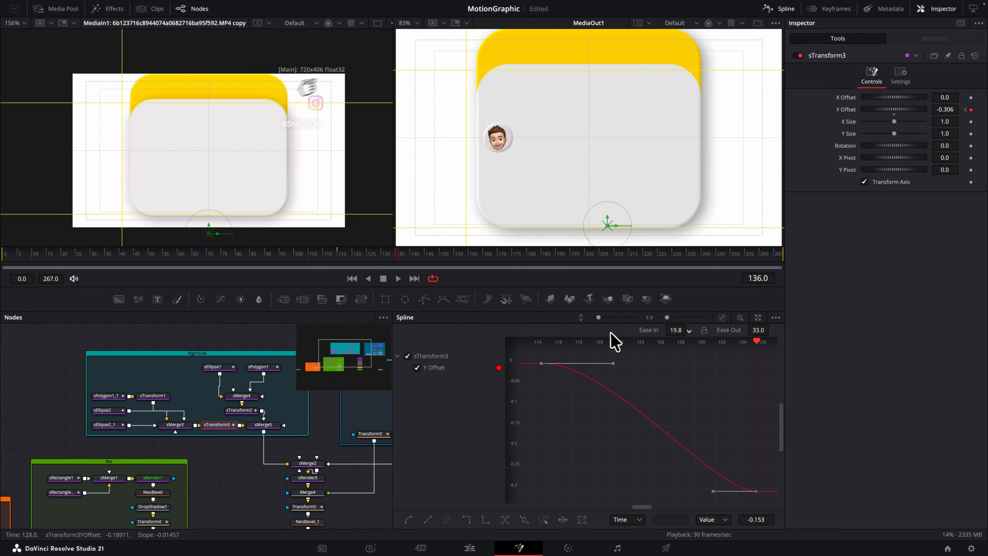
key(F8)
Step: Keyframe the Opacity of the red button circle (sEllipse2) to hold at 1.0 and drop to 0.0 on frame 136
click(100, 410)
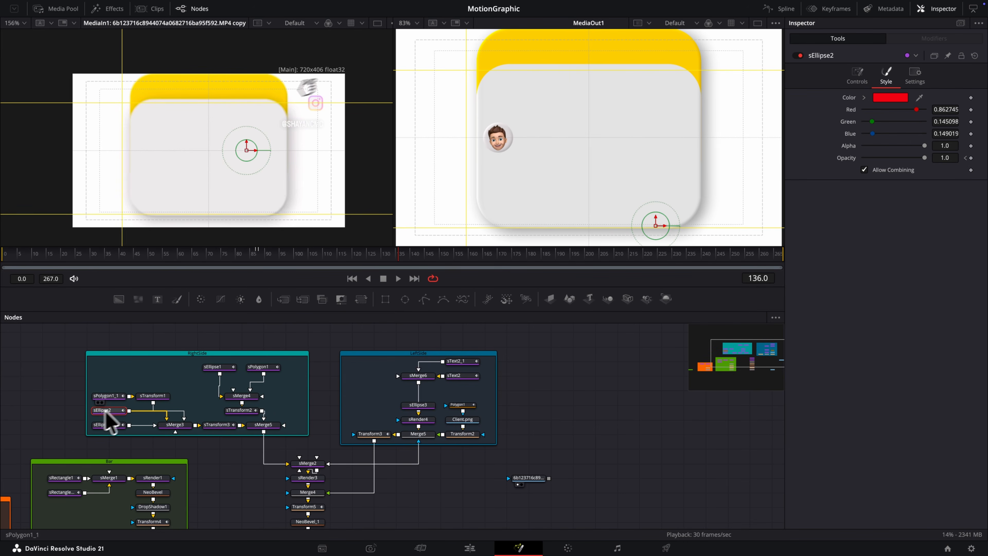
click(972, 158)
click(976, 158)
drag(925, 158, 689, 163)
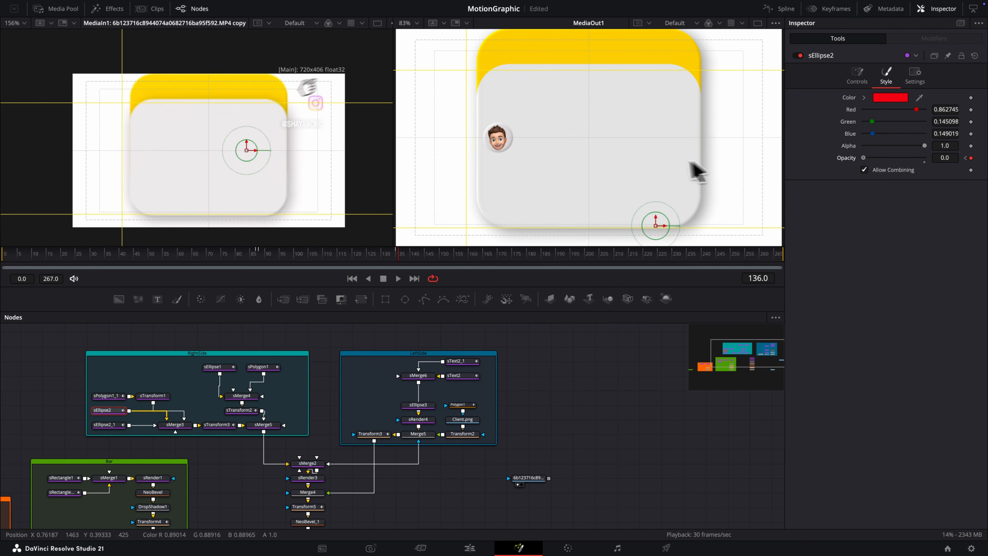
Step: Keyframe the Opacity of the red button's phone icon (sPolygon1_1) at 1.0 on frame 135 and 0.0 on frame 136
click(116, 396)
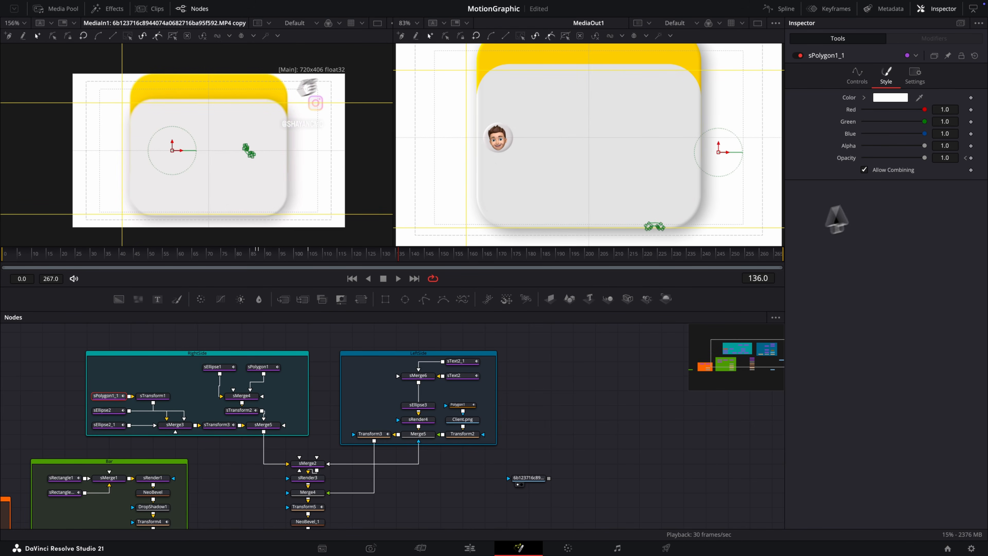
click(967, 158)
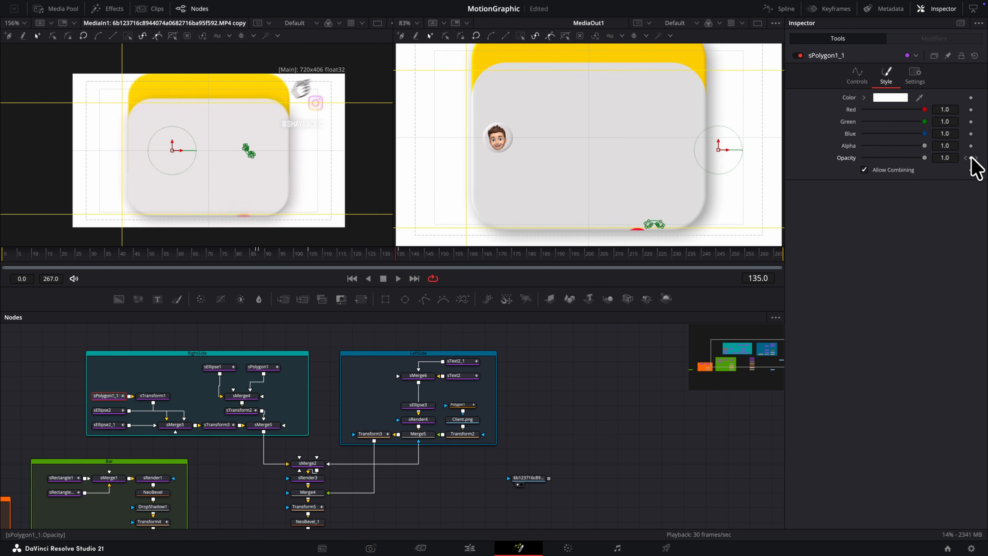
click(977, 158)
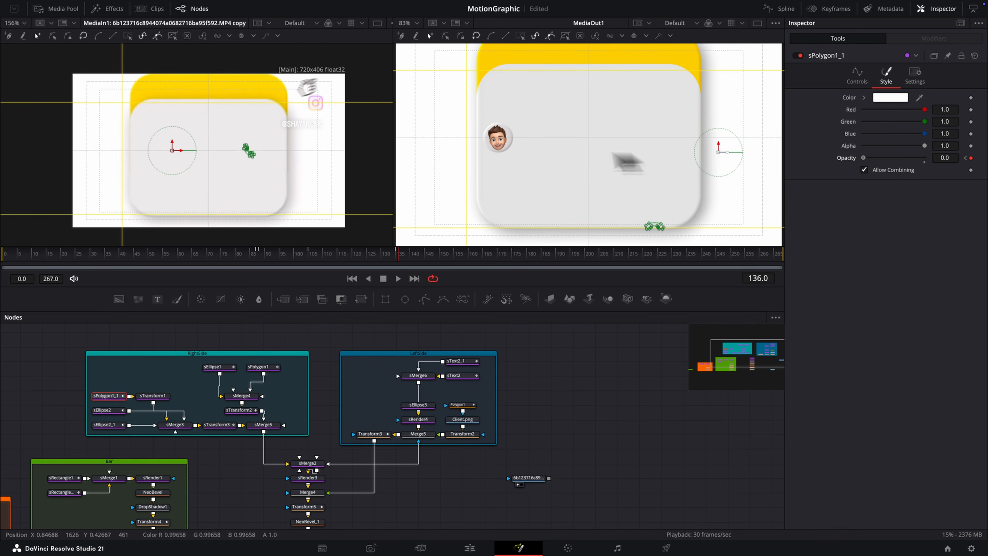
Step: Keyframe Transform3's Center X at 0.5 on frame 110 and 0.41 on frame 140 to slide the avatar left
scroll(490, 516, down, 1)
click(322, 257)
drag(321, 256, 329, 258)
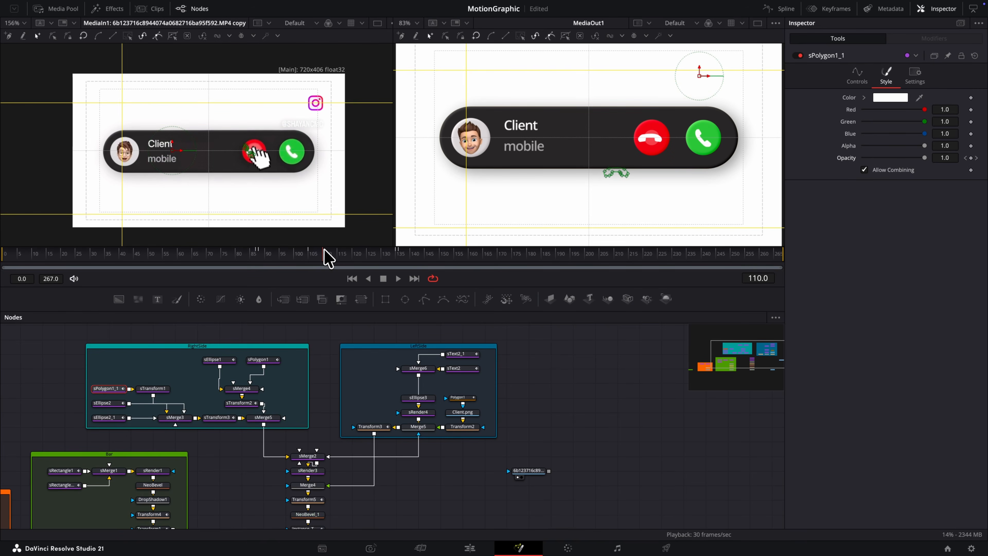
scroll(440, 436, down, 3)
scroll(364, 438, up, 2)
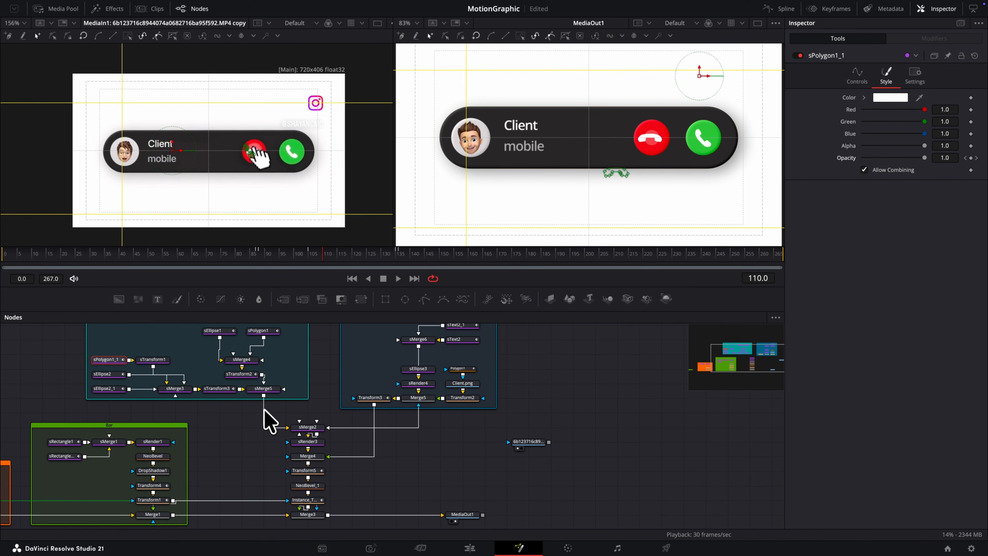
click(375, 402)
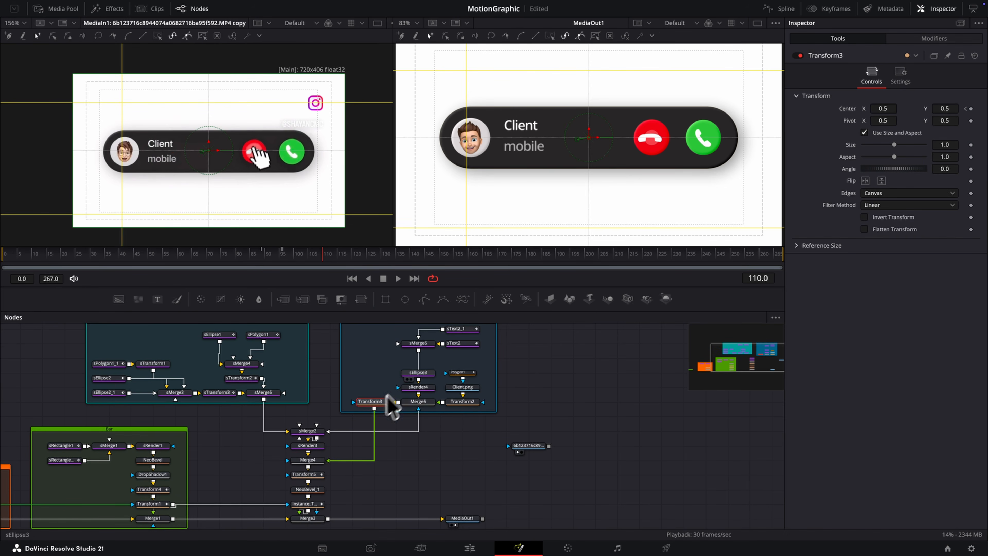
click(972, 108)
drag(375, 255, 409, 255)
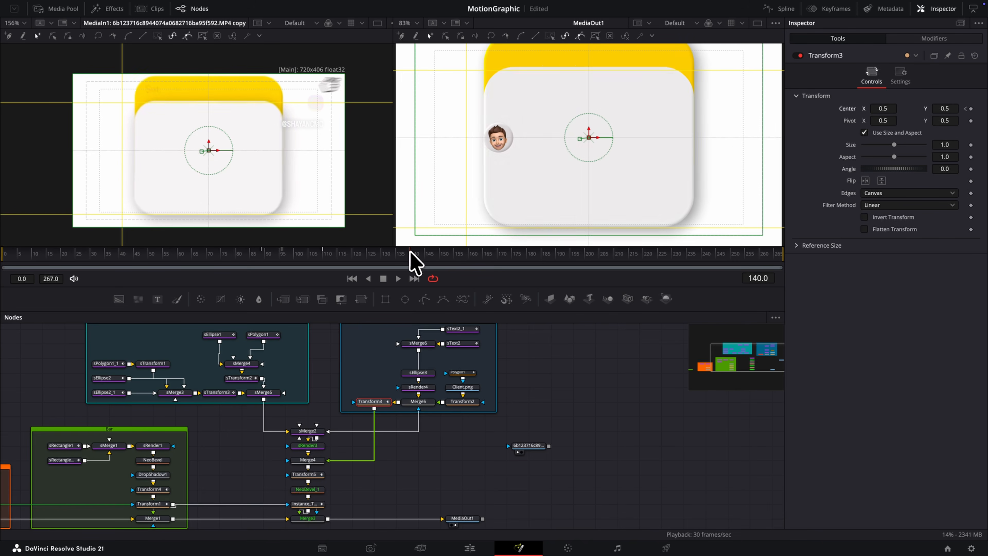
drag(893, 107, 842, 109)
Step: Smooth Transform3's last two Displacement keyframes in the spline editor, and shift Center X further left on frame 140
click(782, 9)
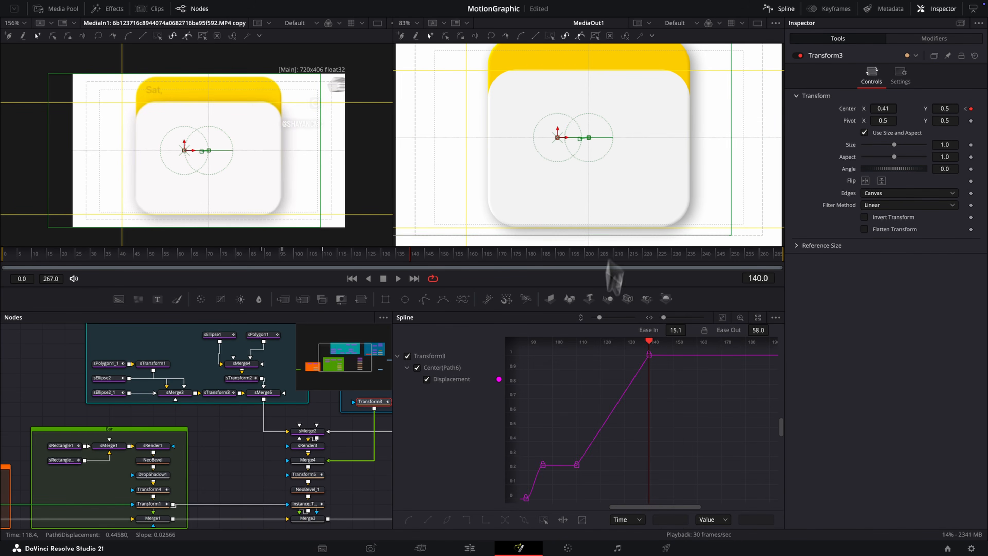
drag(598, 368, 587, 388)
drag(729, 486, 583, 344)
key(f)
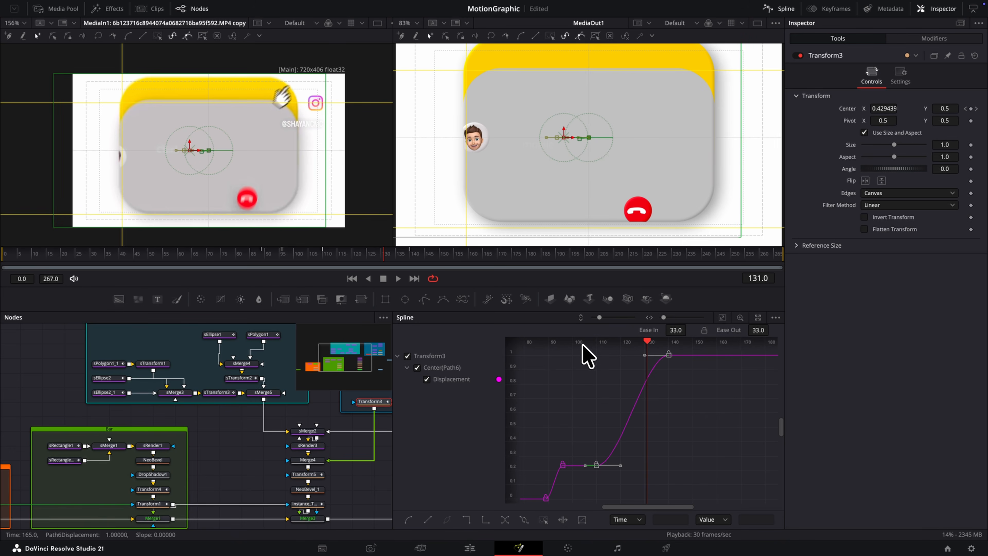
drag(620, 466, 635, 466)
drag(644, 355, 591, 354)
click(977, 108)
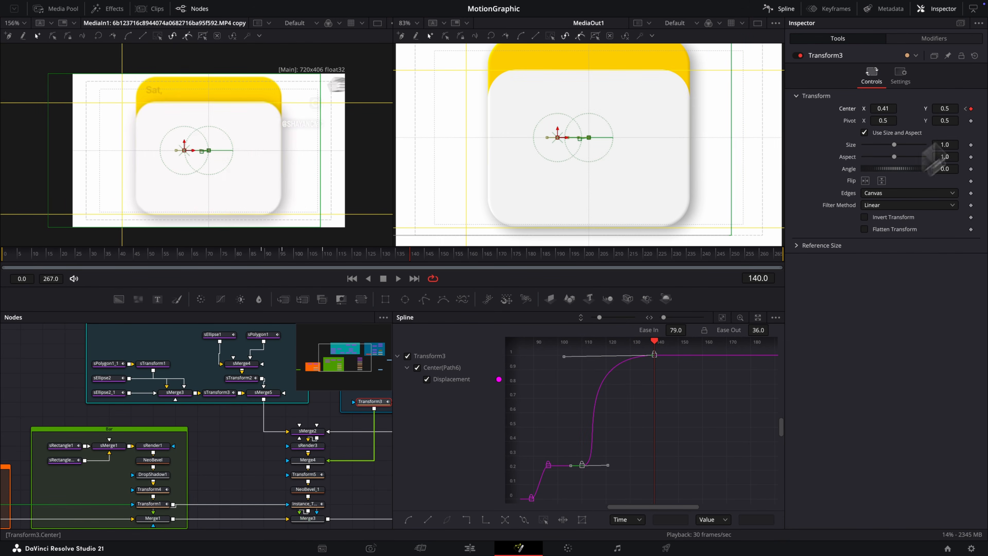
drag(894, 110, 876, 109)
Step: Reshape the Displacement easing between frames 110 and 140 with flatter handles, Ease In 53, then check the slide and close the spline editor
drag(408, 254, 355, 253)
drag(637, 473, 616, 435)
drag(661, 414, 682, 413)
click(323, 254)
drag(635, 435, 656, 423)
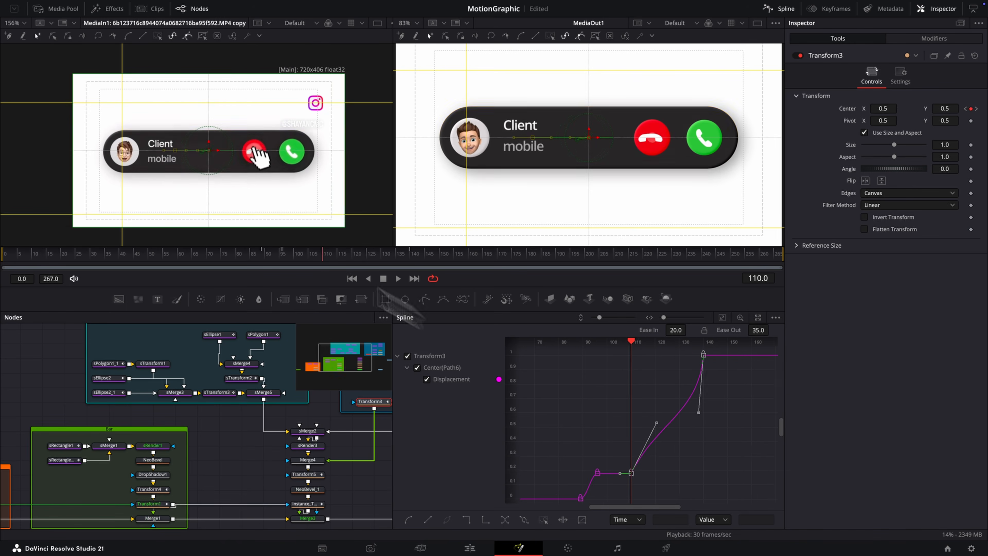
drag(406, 254, 390, 254)
drag(662, 413, 620, 356)
drag(619, 423, 625, 473)
drag(621, 355, 618, 355)
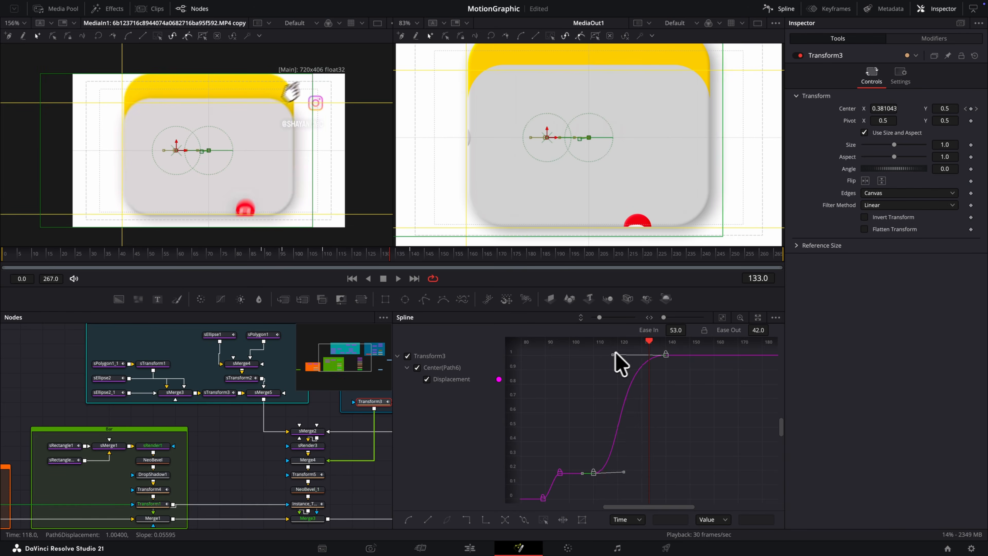
drag(352, 254, 402, 252)
click(779, 9)
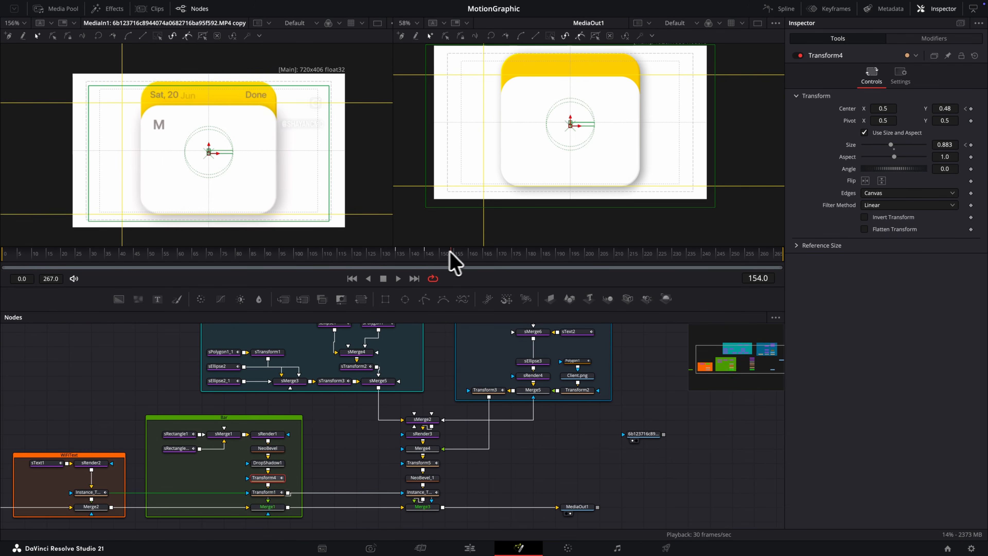
Step: Keyframe Transform4 with Center Y 0.473 and Size 0.837 on frame 160, and Center Y 0.511 and Size 0.95 on frame 210
drag(454, 251, 469, 251)
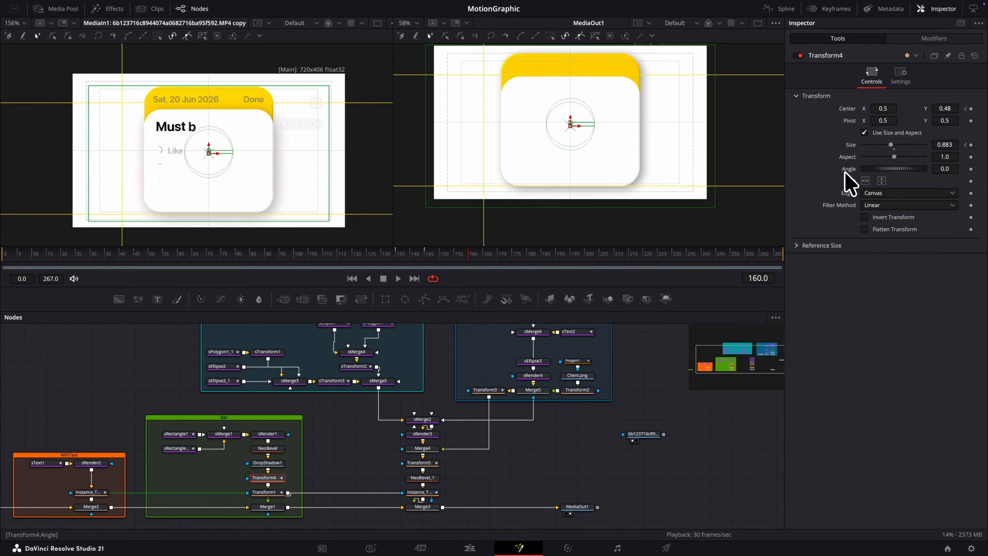
drag(945, 109, 946, 106)
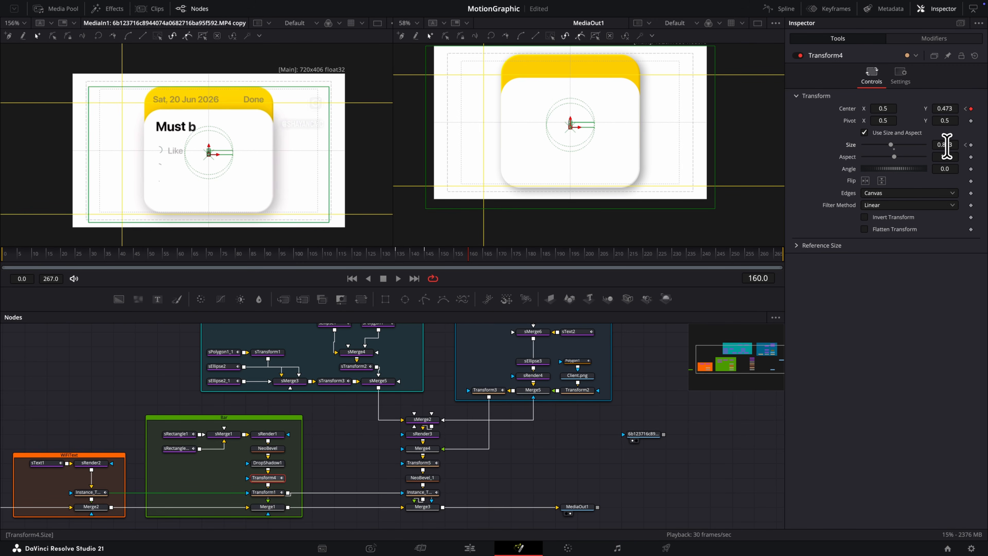
drag(947, 144, 969, 143)
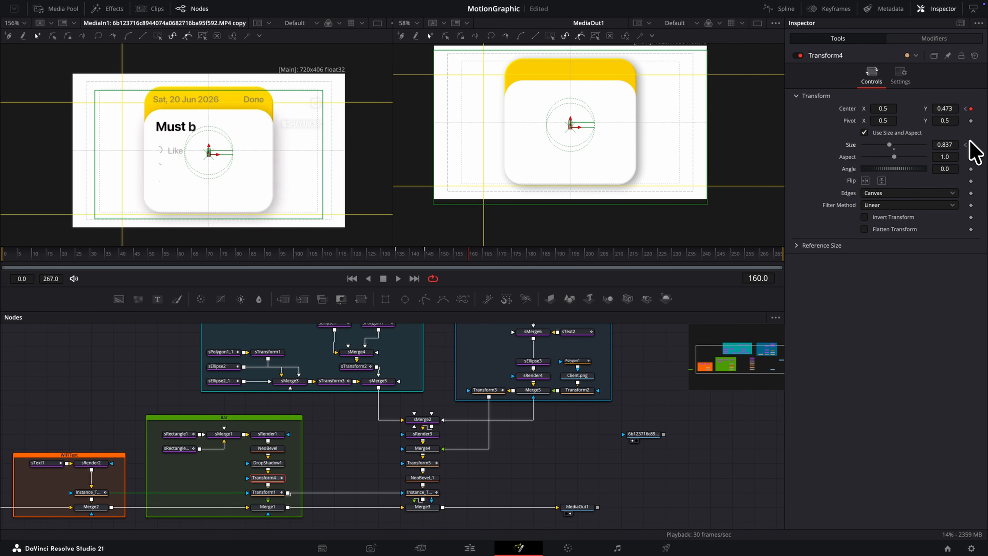
drag(513, 263, 607, 265)
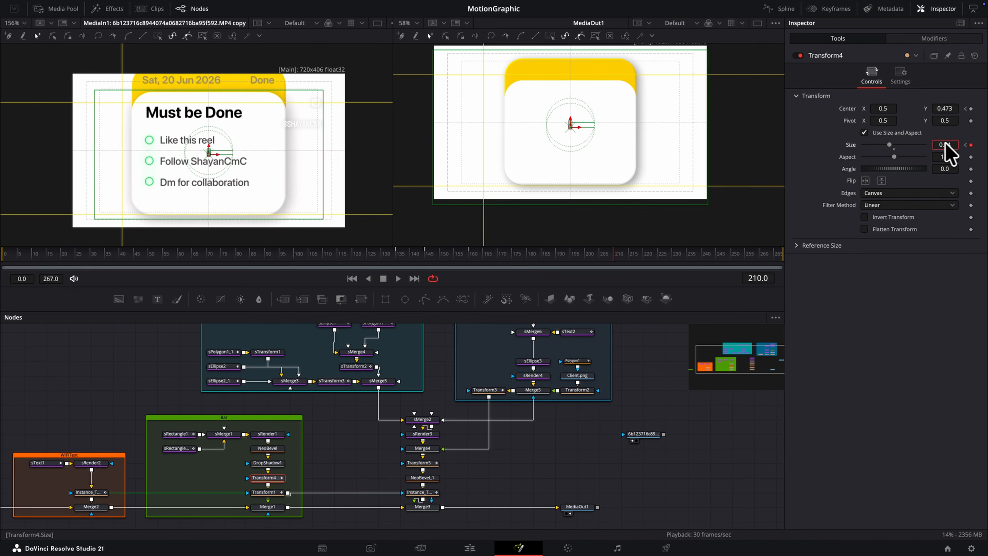
drag(947, 146, 941, 145)
drag(944, 110, 964, 109)
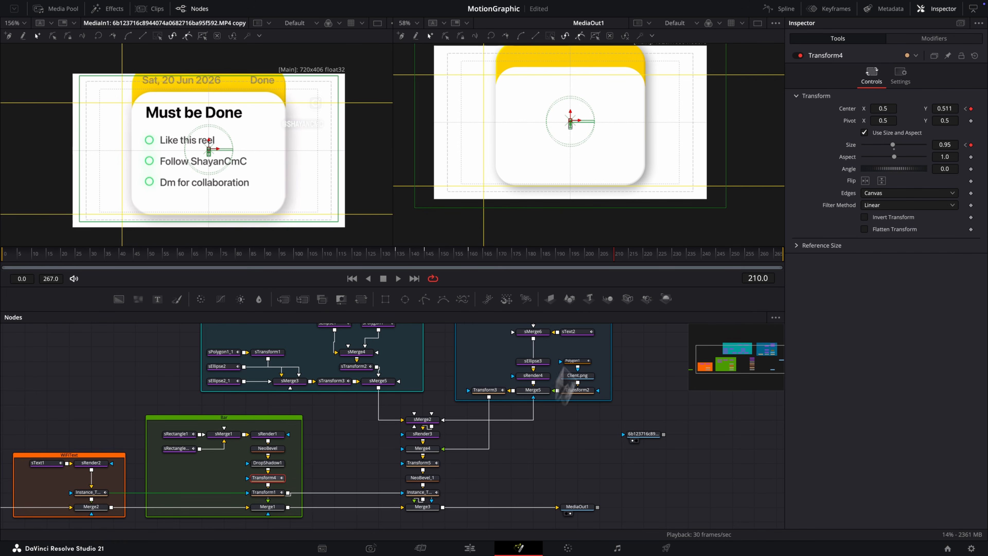
Step: Keyframe Transform4 on frame 235 with Size 0.85 and Center Y 0.488, and play back the card's scaling
drag(623, 260, 691, 264)
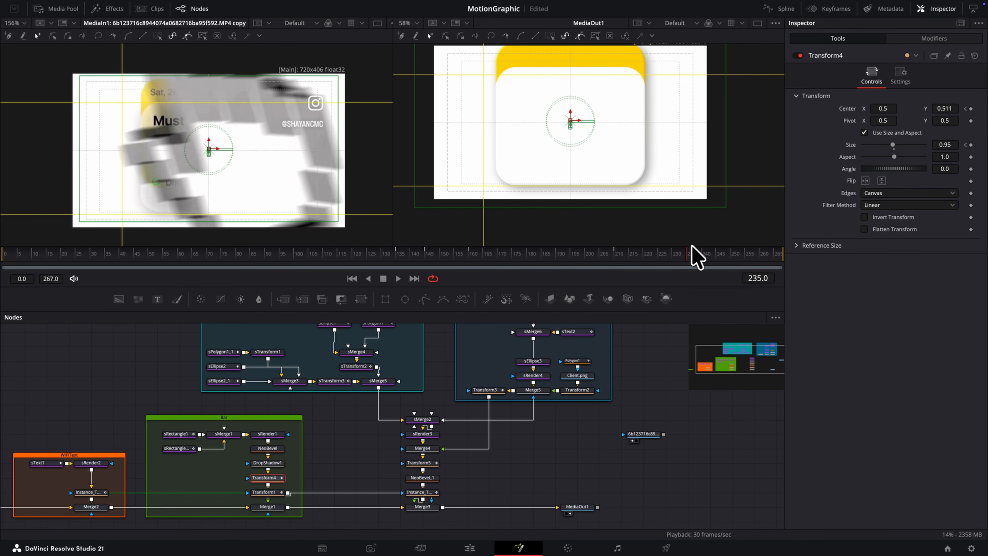
drag(947, 145, 936, 150)
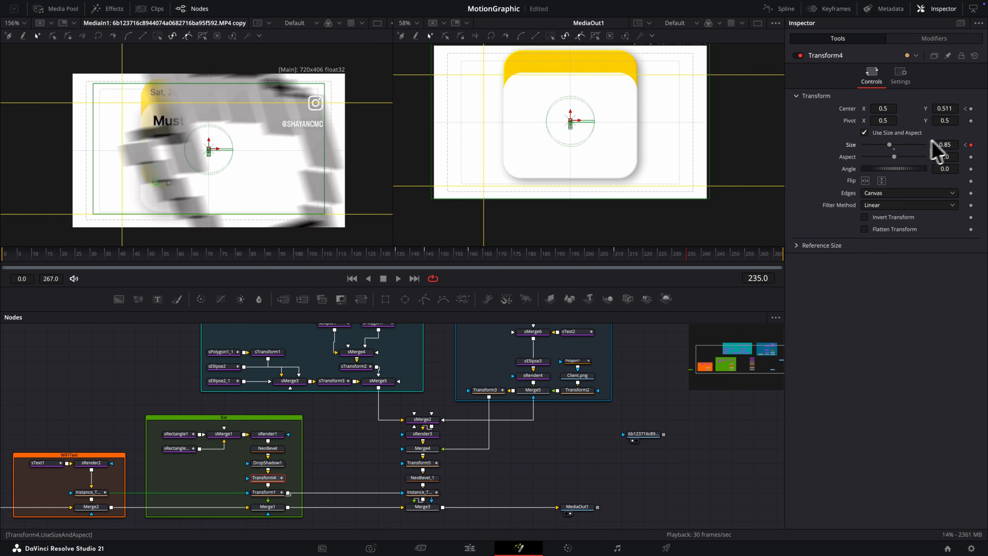
drag(950, 108, 940, 106)
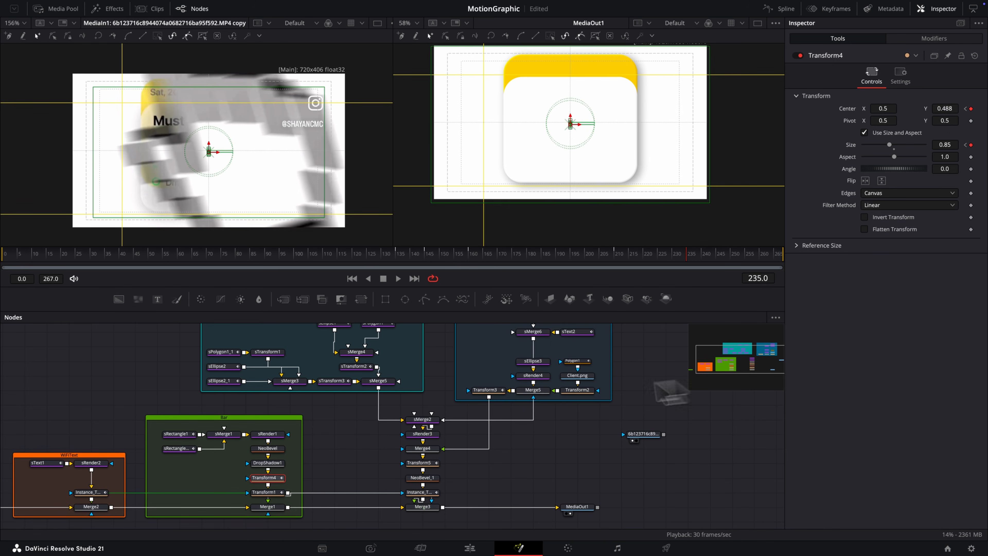
click(411, 254)
key(space)
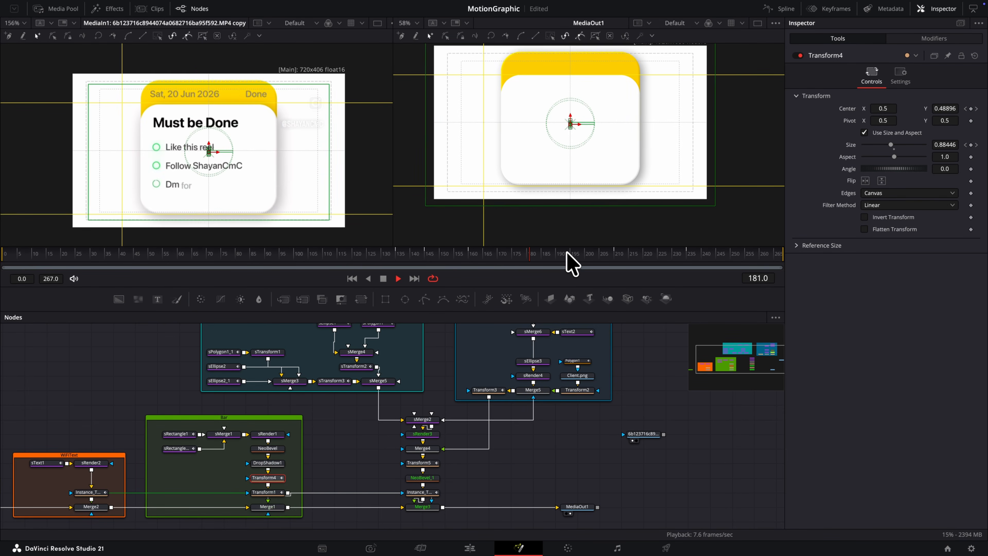
key(space)
Step: Smooth Transform4's Size keyframes in the spline editor and lengthen their easing handles while checking the motion against the reference
click(784, 9)
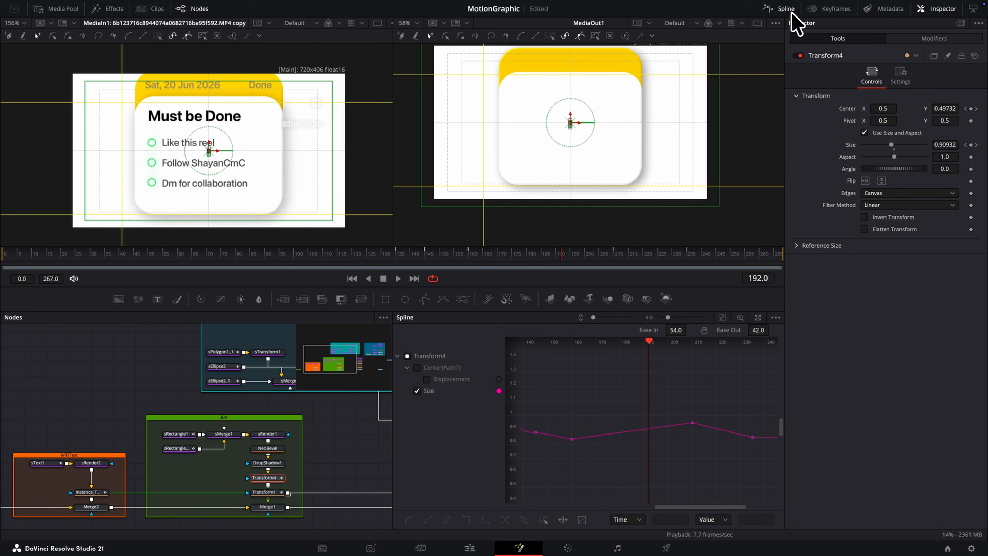
drag(618, 447, 599, 439)
drag(687, 432, 640, 424)
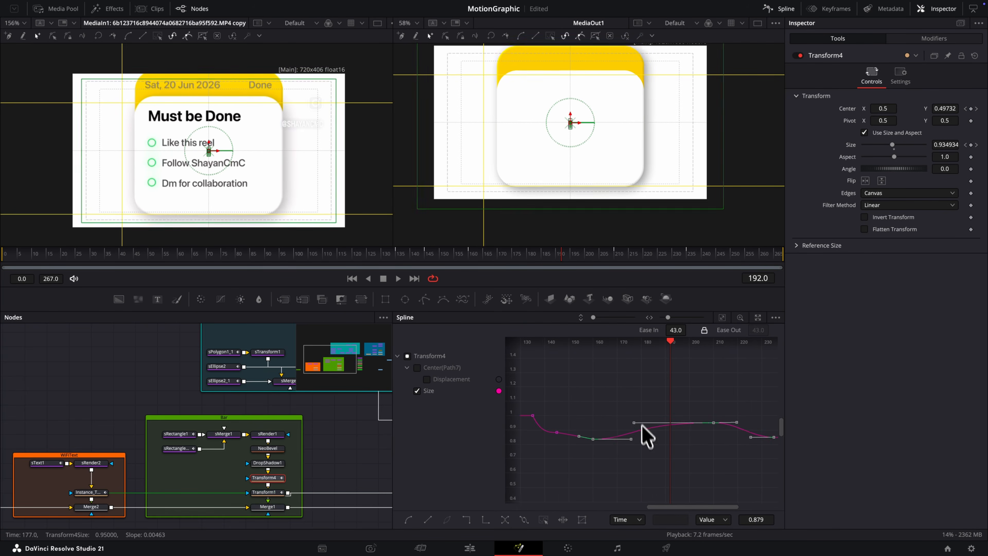
drag(506, 255, 528, 284)
drag(666, 491, 695, 487)
drag(528, 255, 611, 255)
drag(631, 405, 625, 401)
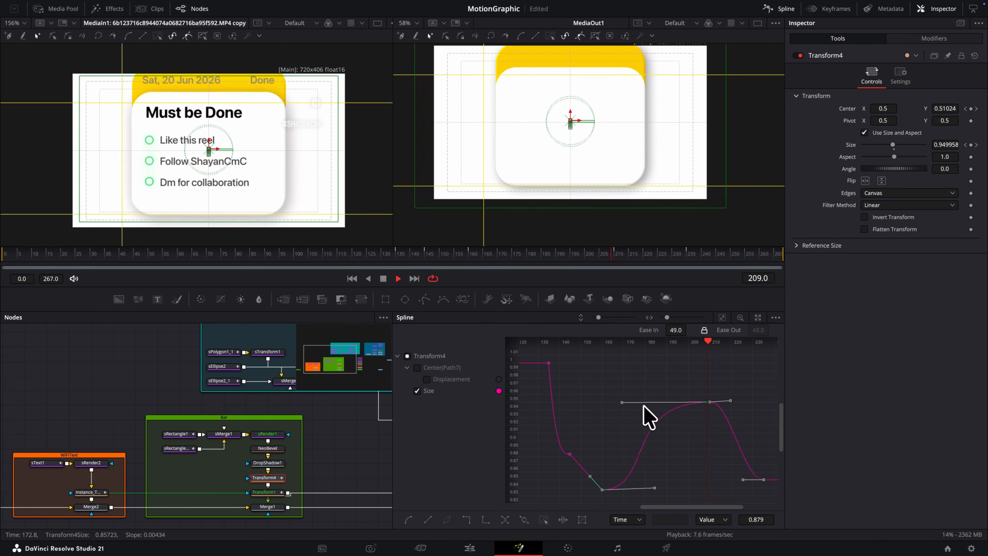
drag(611, 255, 672, 255)
drag(702, 401, 753, 401)
drag(672, 255, 684, 256)
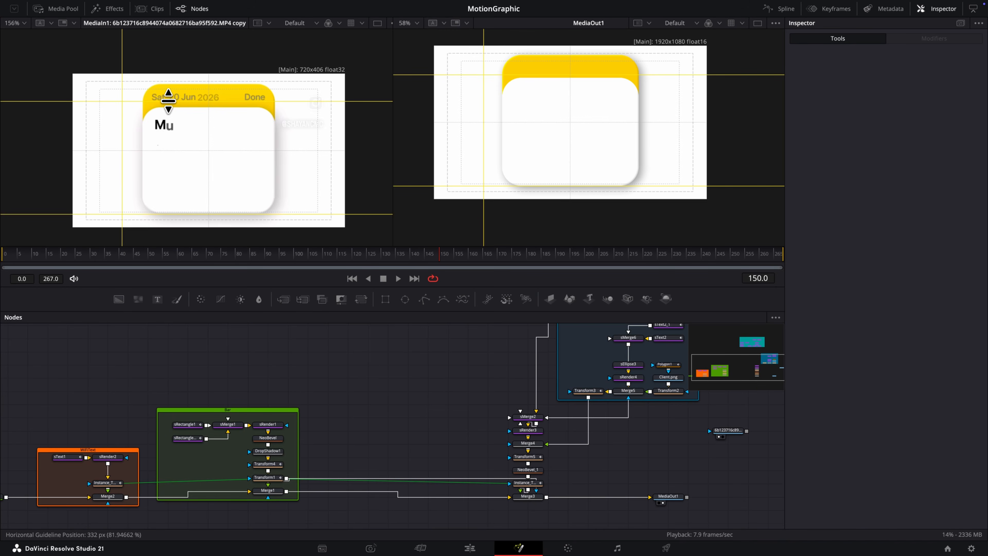
Step: Align the viewer guides on frame 150 with the top, bottom and left edges of the reference's date text
scroll(168, 100, up, 5)
drag(172, 109, 172, 108)
drag(34, 96, 62, 85)
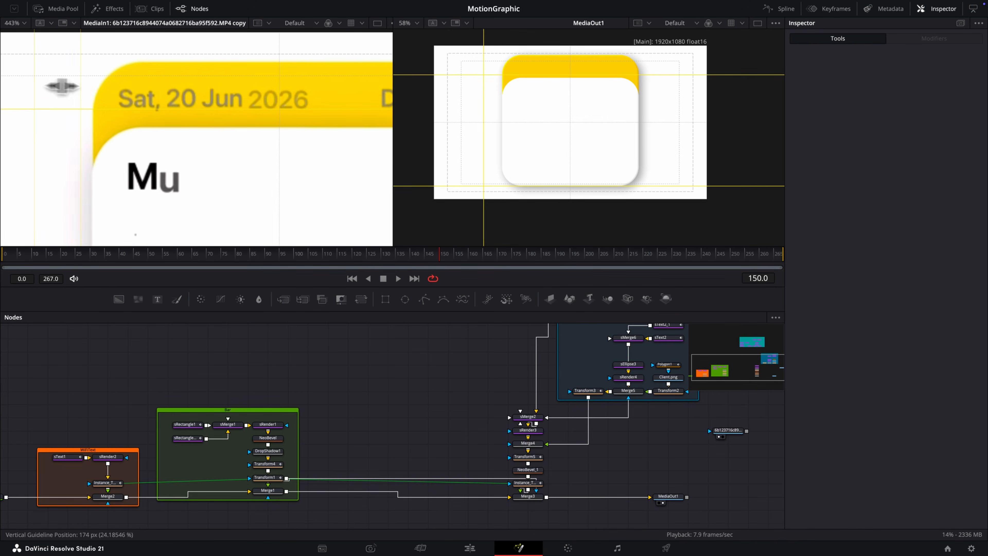
scroll(177, 121, down, 4)
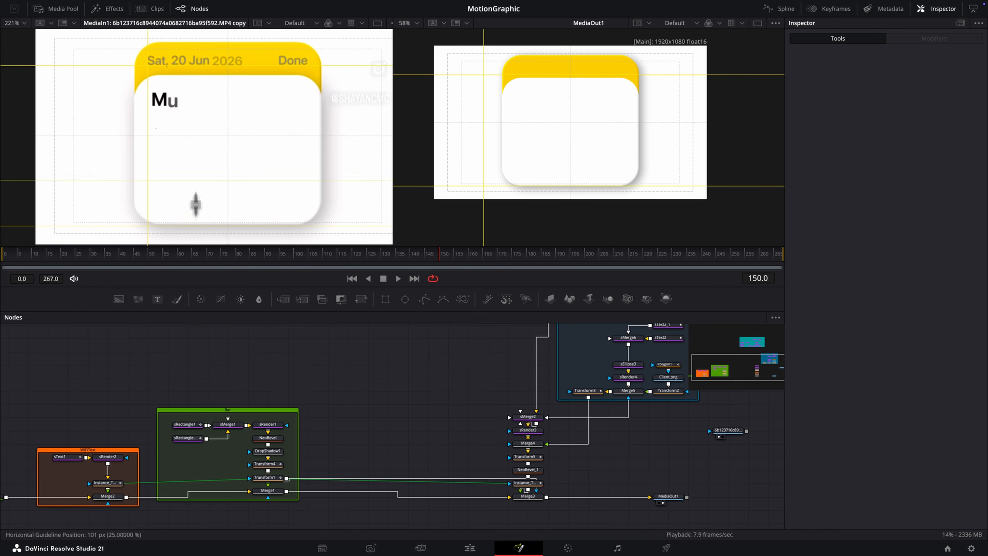
scroll(207, 55, up, 10)
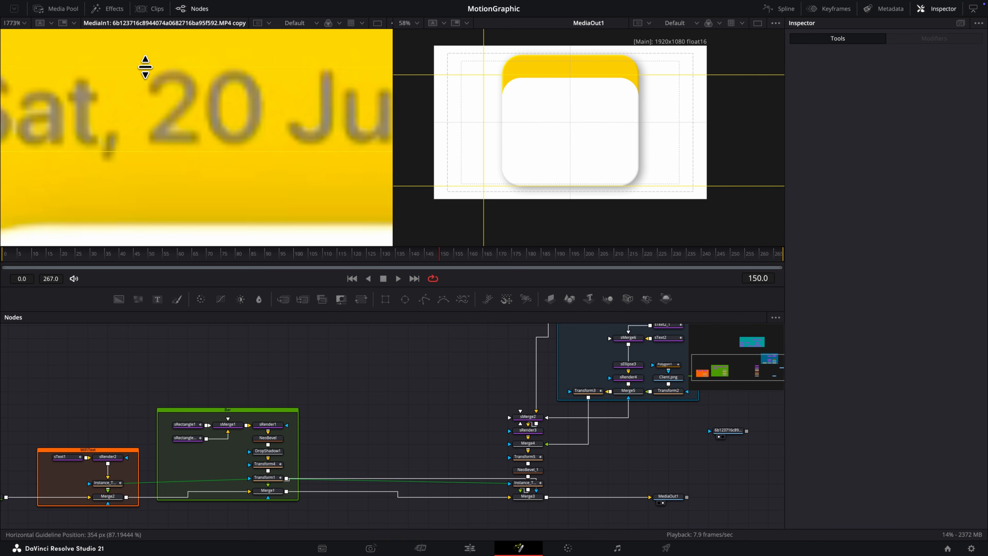
scroll(81, 133, down, 2)
scroll(73, 121, down, 2)
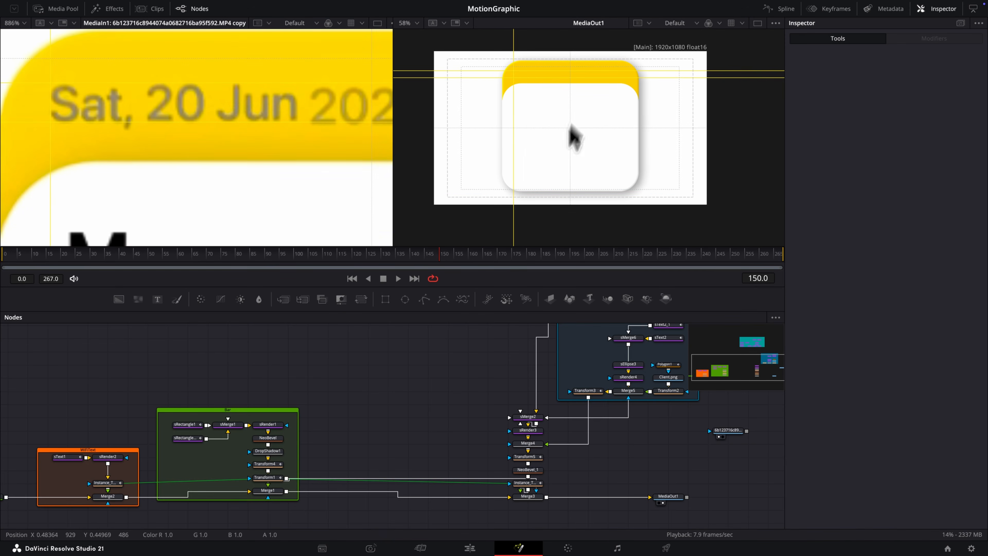
scroll(271, 177, down, 3)
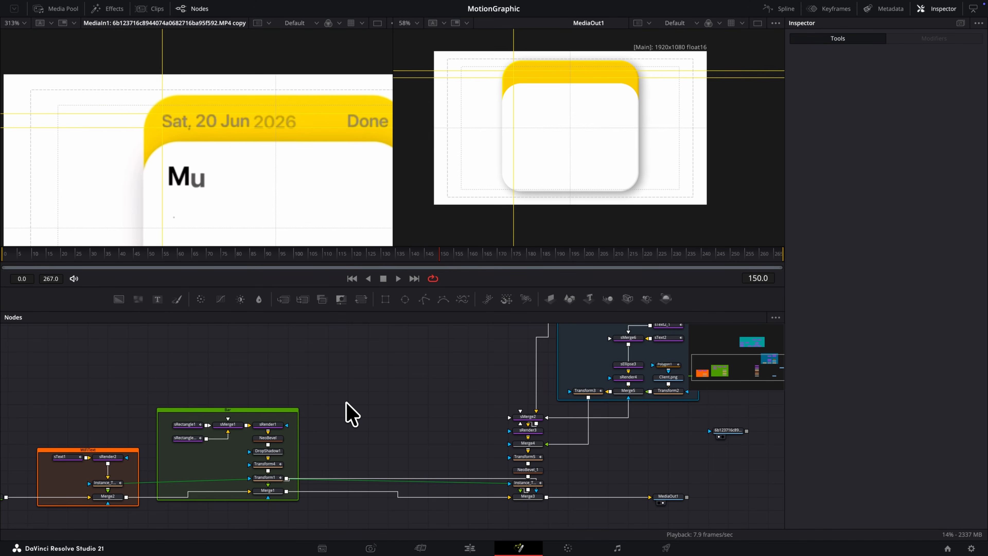
Step: Add a Text+ node with the text "Sat, 20 Jun 2026"
key(shift+space)
text(text)
key(Down)
key(Return)
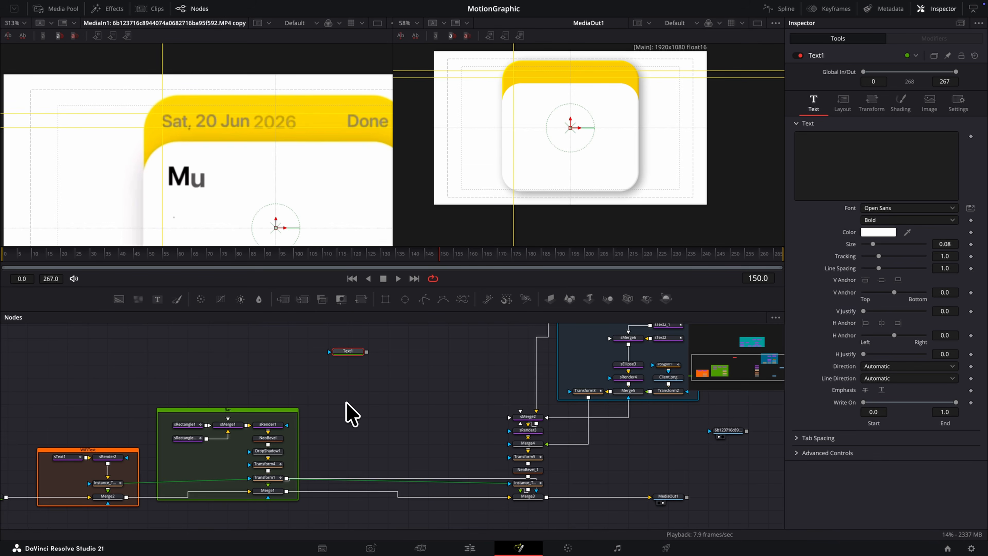
click(819, 145)
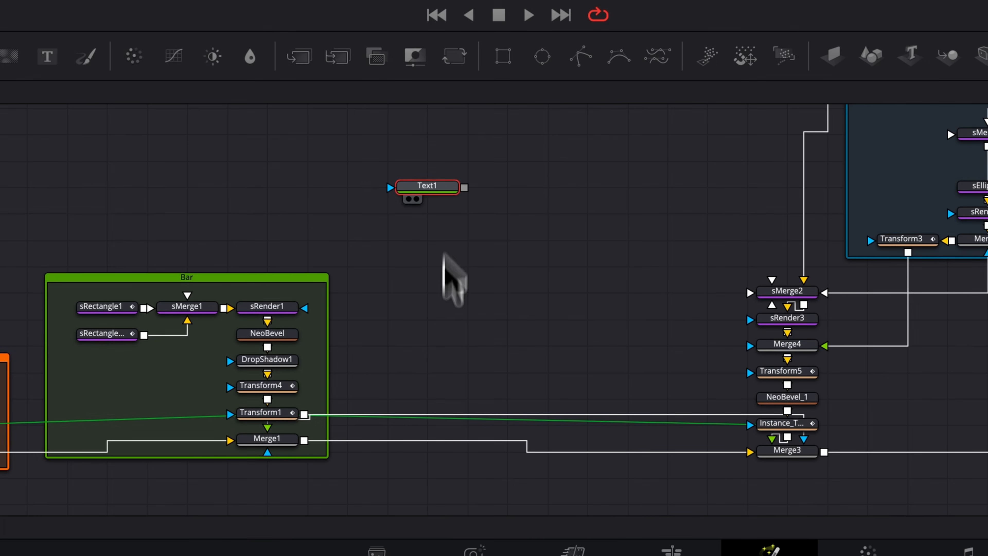
Step: Rearrange the Bar group to hold only the rectangle, sMerge1, sRender1, NeoBevel and DropShadow1 nodes, leaving Transform4, Transform1 and Merge1 below it
drag(510, 353, 282, 290)
drag(382, 294, 263, 173)
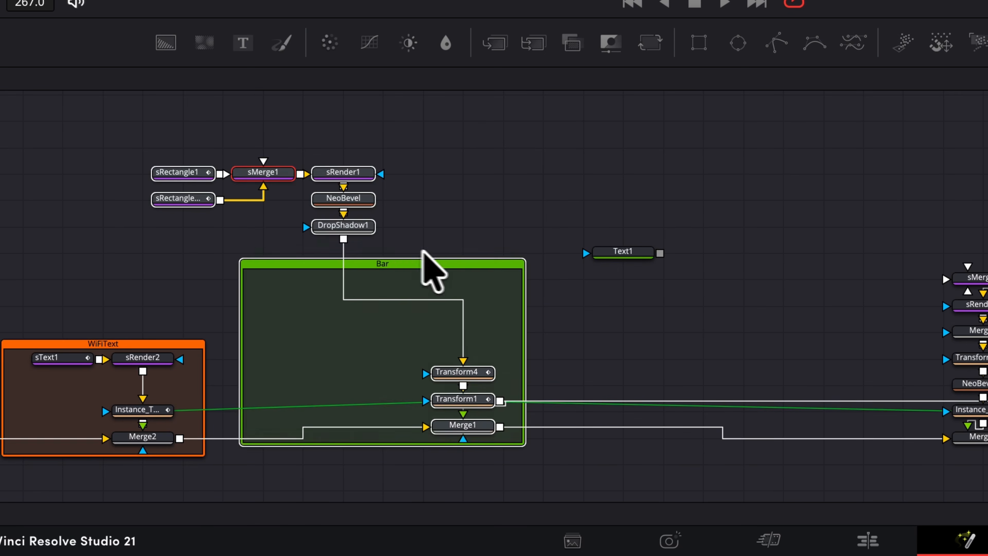
click(430, 481)
drag(434, 444, 440, 341)
drag(463, 264, 354, 169)
drag(407, 220, 414, 260)
click(482, 280)
Step: Merge Text1 over DropShadow1's output ahead of Transform4 and place the text node beside the new merge
drag(660, 254, 343, 238)
drag(706, 256, 479, 302)
drag(611, 256, 611, 287)
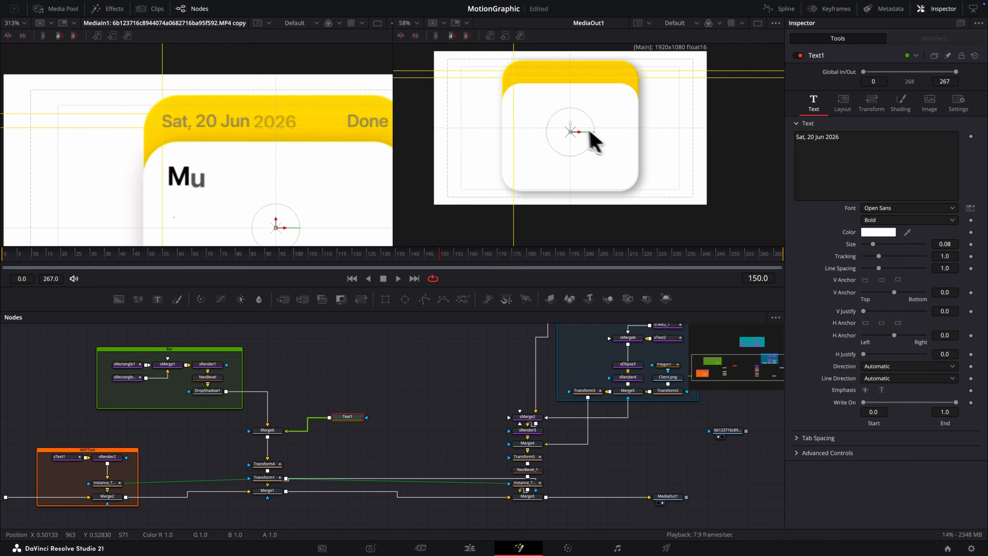
Step: Move the date text up onto the card's yellow header and color it black (Licorice)
drag(573, 119, 574, 66)
click(882, 232)
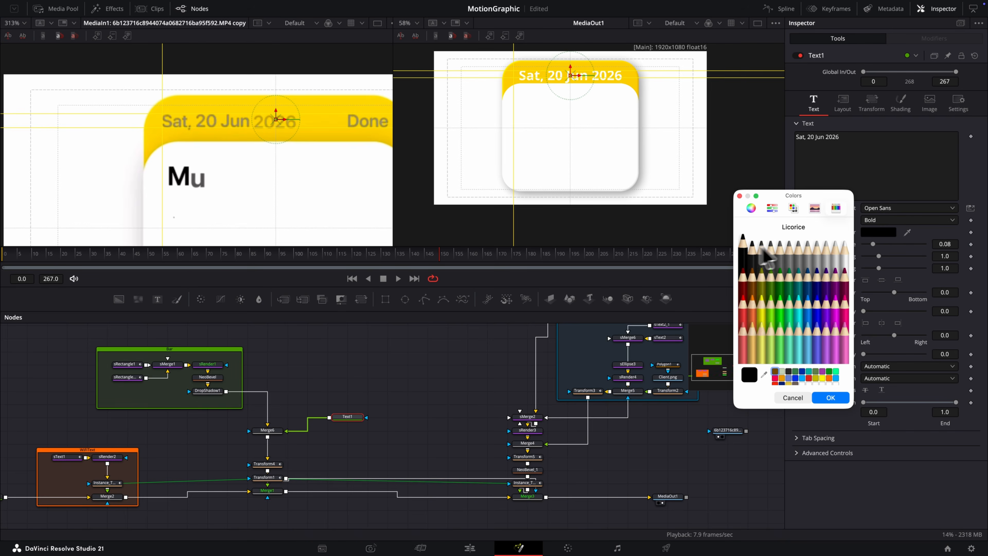
click(832, 394)
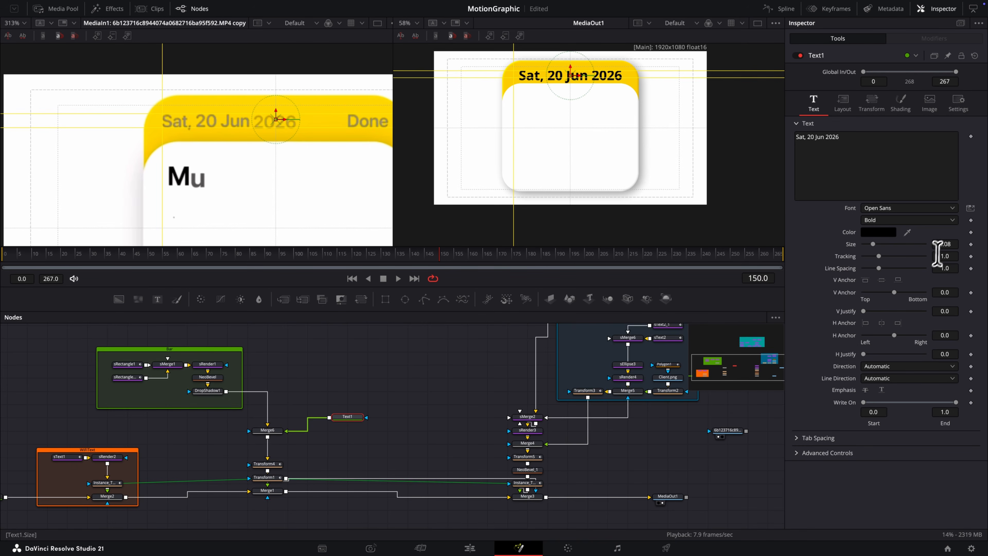
Step: Set the date text's size to 0.0544 and align it with the guides in the yellow header
drag(938, 245, 847, 237)
scroll(540, 72, up, 5)
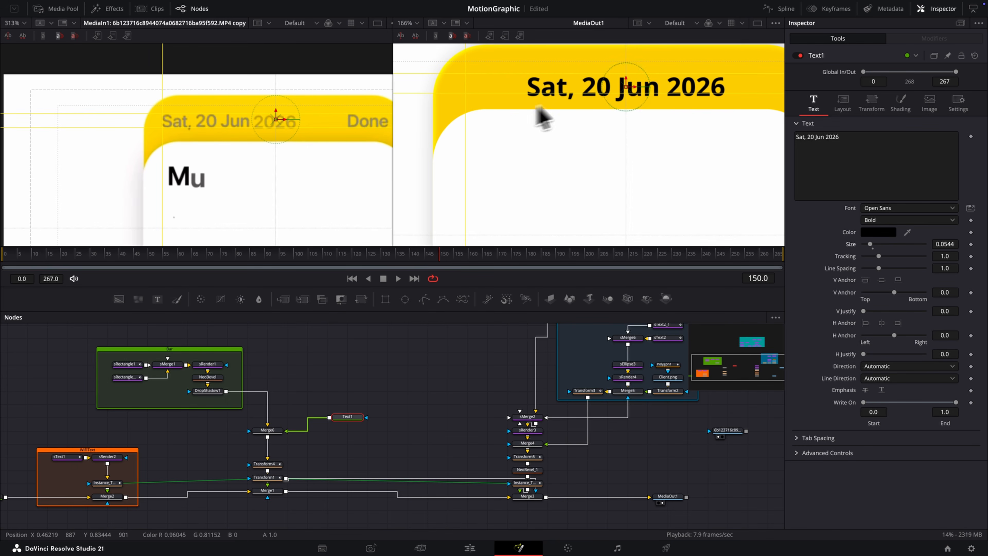
drag(626, 86, 564, 83)
Step: Set the opacity of the date text's first shading element to 0.4
click(900, 103)
double_click(946, 201)
text(0.5)
key(Tab)
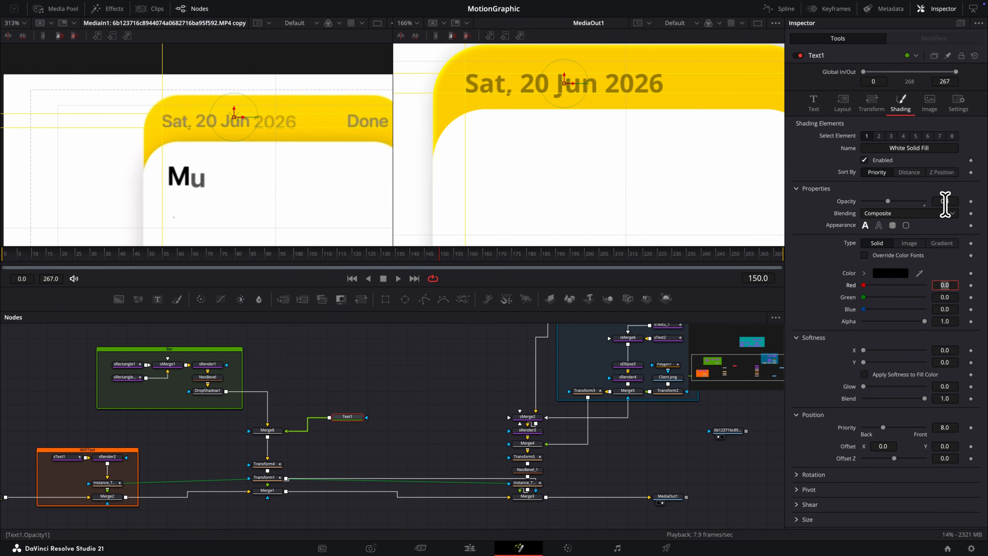
Step: Make the date text Semibold with 0.987 tracking and keep its left edge on the vertical guide
click(814, 101)
click(848, 106)
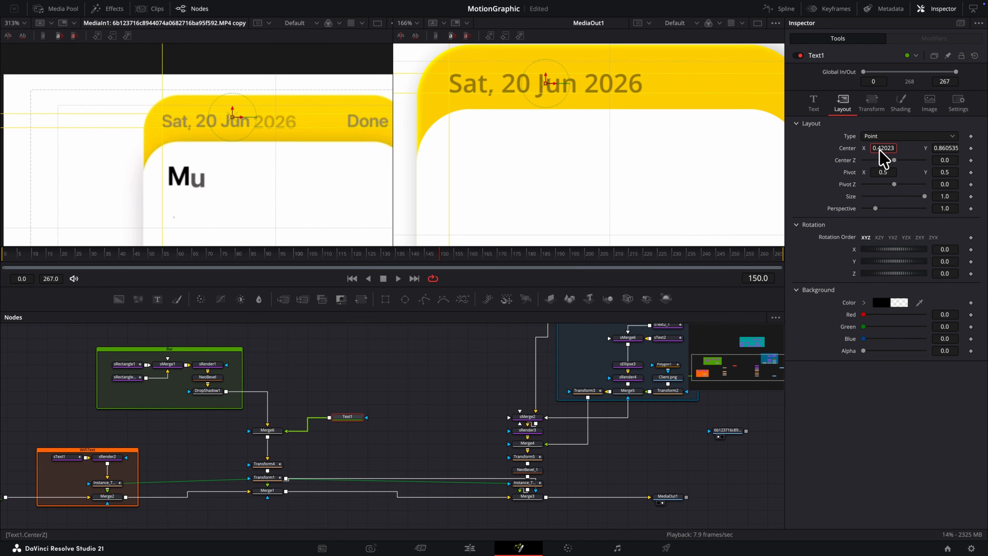
click(815, 102)
drag(944, 256, 940, 258)
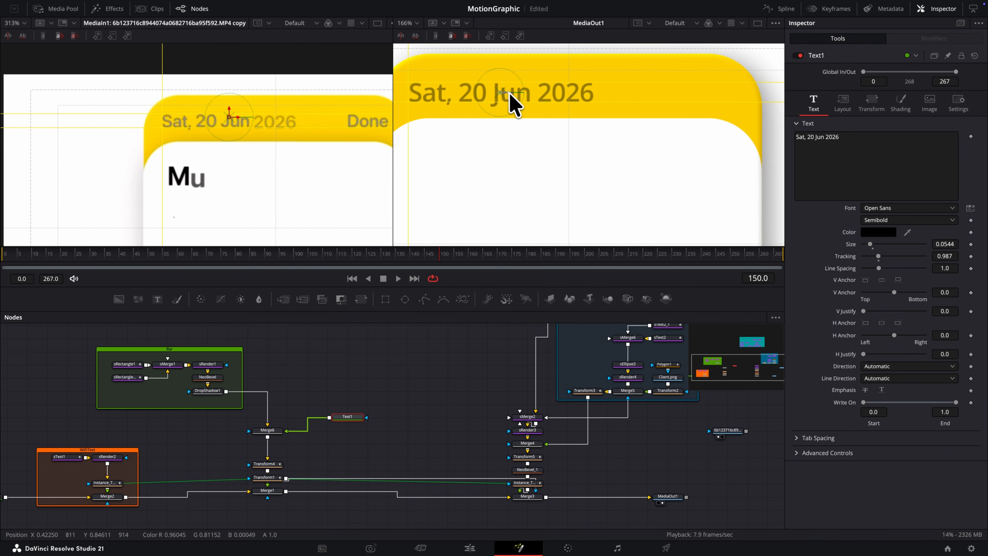
Step: Duplicate Text1, merge the copy over the original, and place the new merge beside Merge6
key(ctrl+c)
key(ctrl+v)
drag(343, 417, 370, 403)
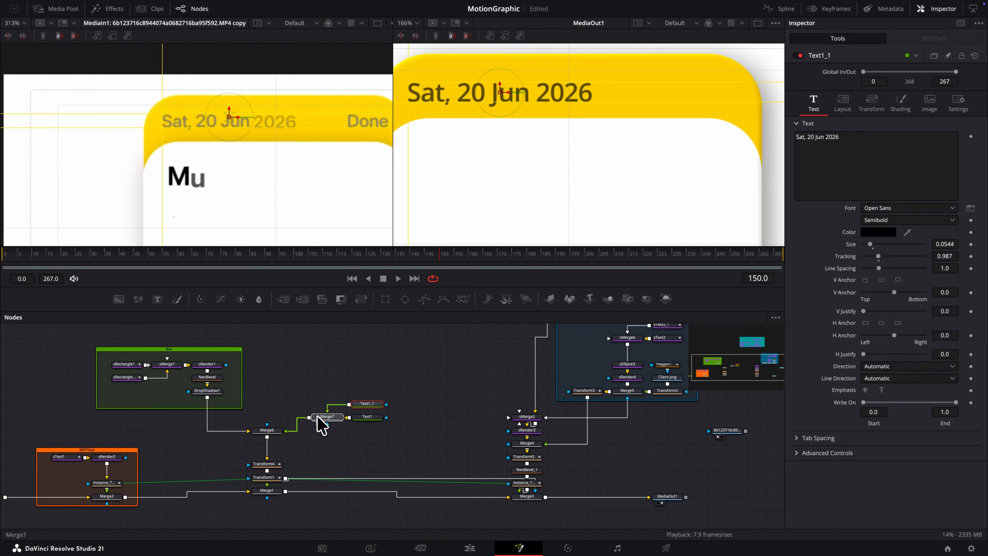
drag(319, 418, 299, 418)
Step: Move the duplicated text to the right along the header and change its wording to "Done"
click(369, 404)
drag(509, 93, 617, 93)
drag(844, 137, 766, 134)
text(Done)
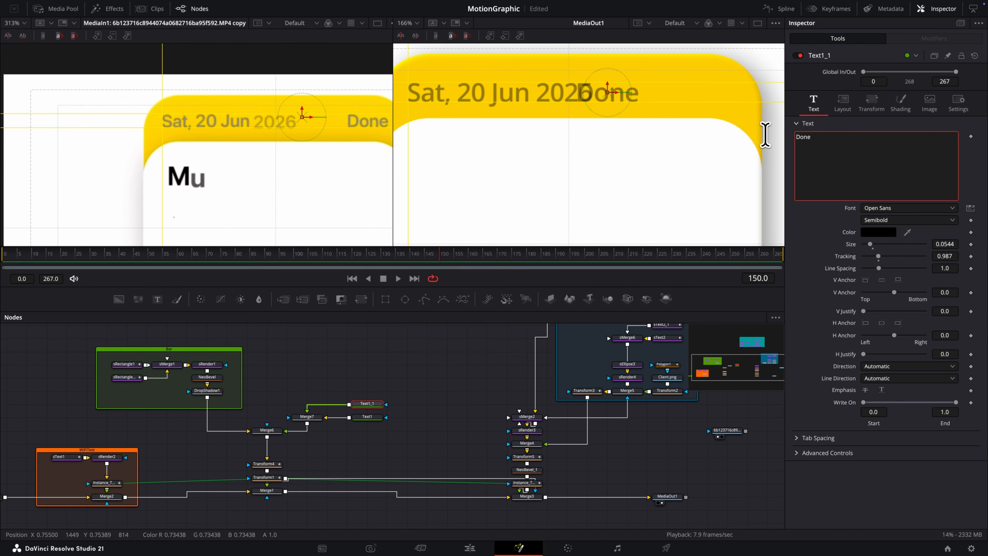
Step: Align the vertical guide with the left edge of the reference's "Done" and move the new text to it
drag(618, 92, 667, 92)
scroll(187, 158, right, 3)
drag(116, 157, 302, 133)
drag(667, 92, 713, 93)
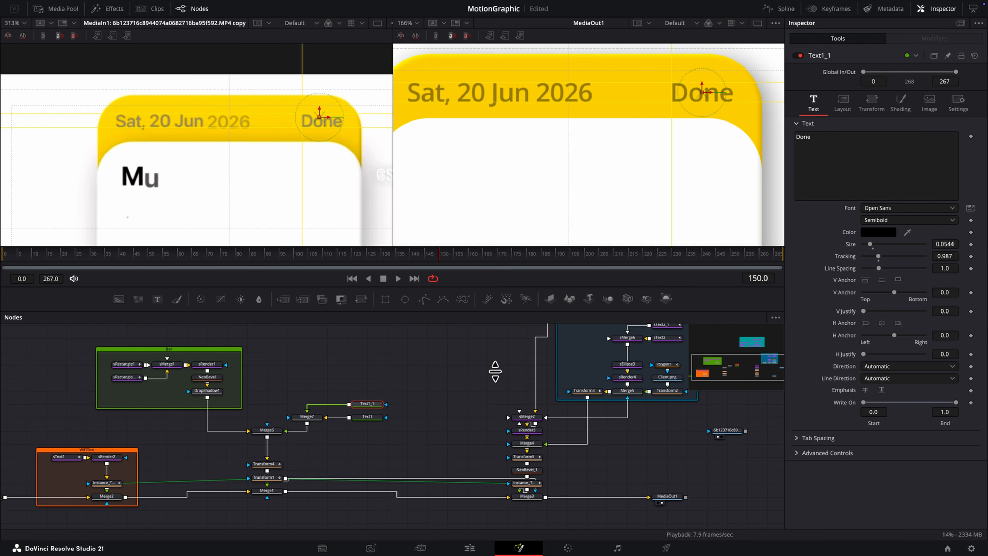
click(495, 371)
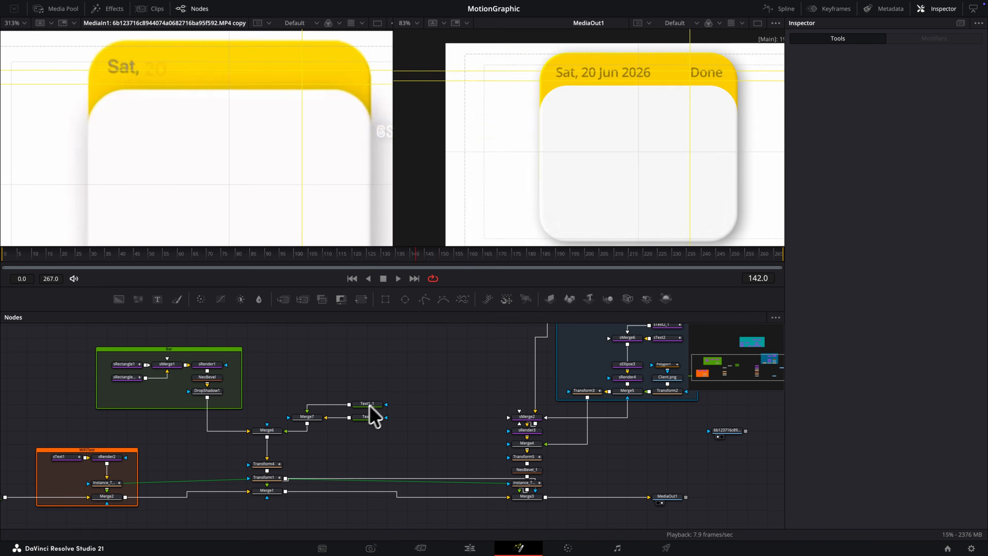
Step: Keyframe the "Done" text's shading opacity to fade in from 0.0 at frame 142 until frame 146
click(370, 404)
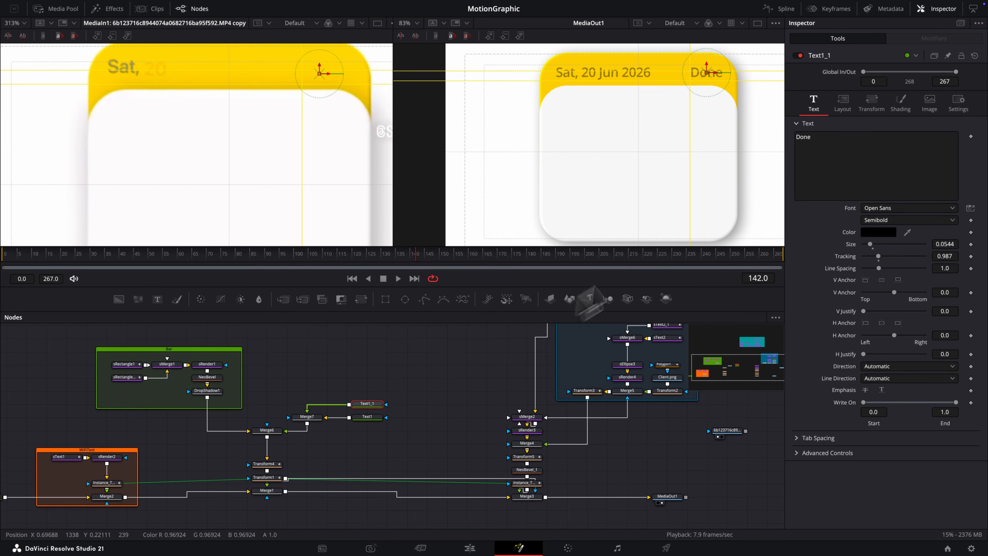
click(902, 101)
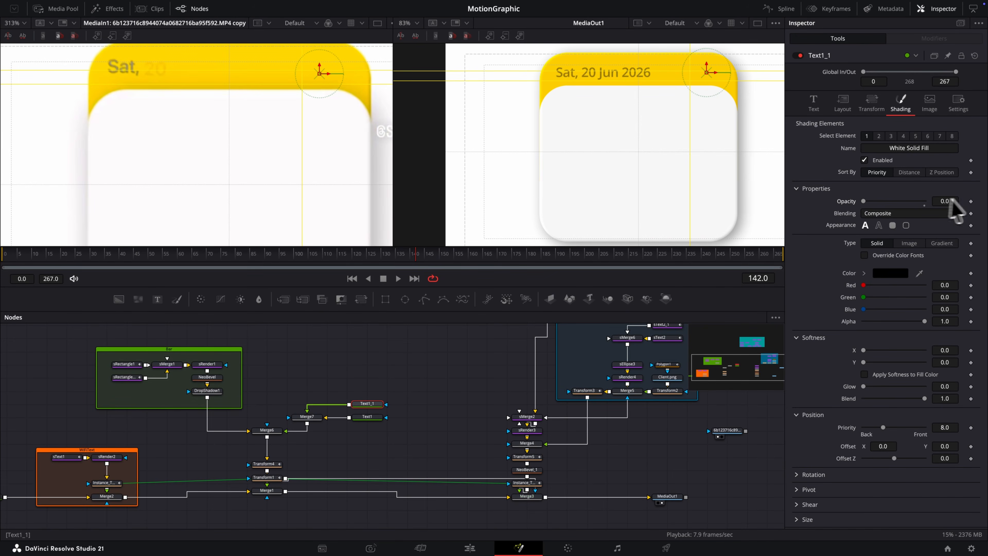
click(971, 201)
drag(416, 253, 426, 254)
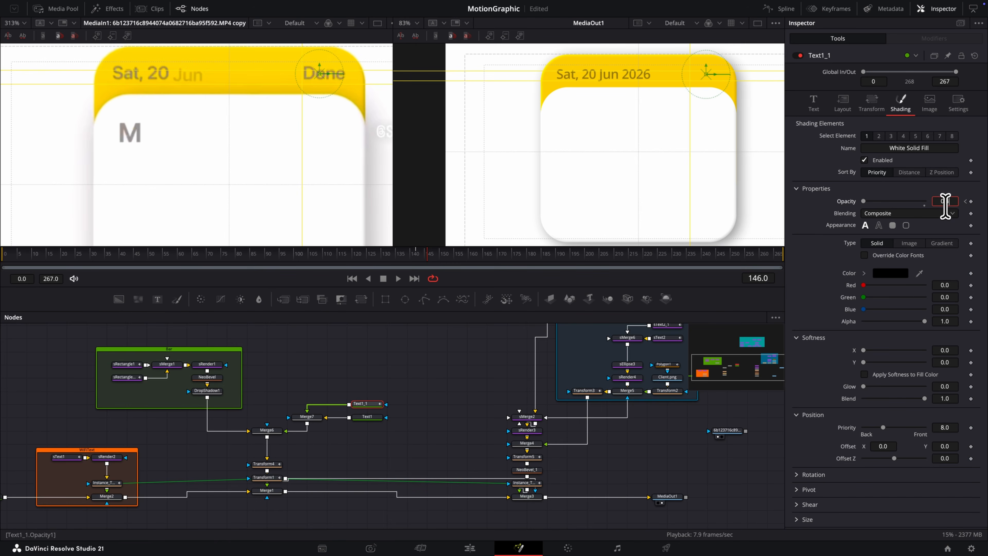
click(488, 338)
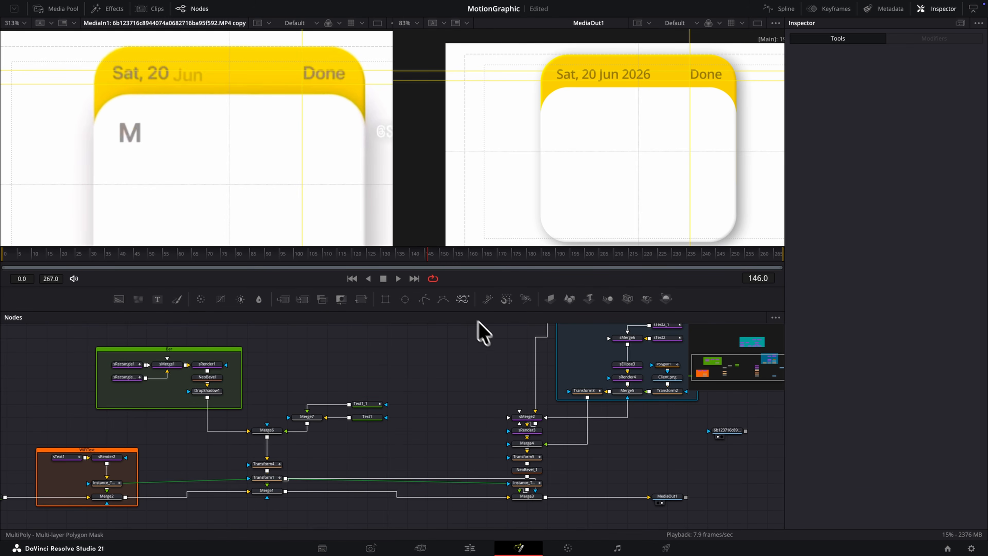
Step: At frame 138, paste an instance of Text1 and connect its output to Text1's effect mask input
drag(426, 268, 405, 273)
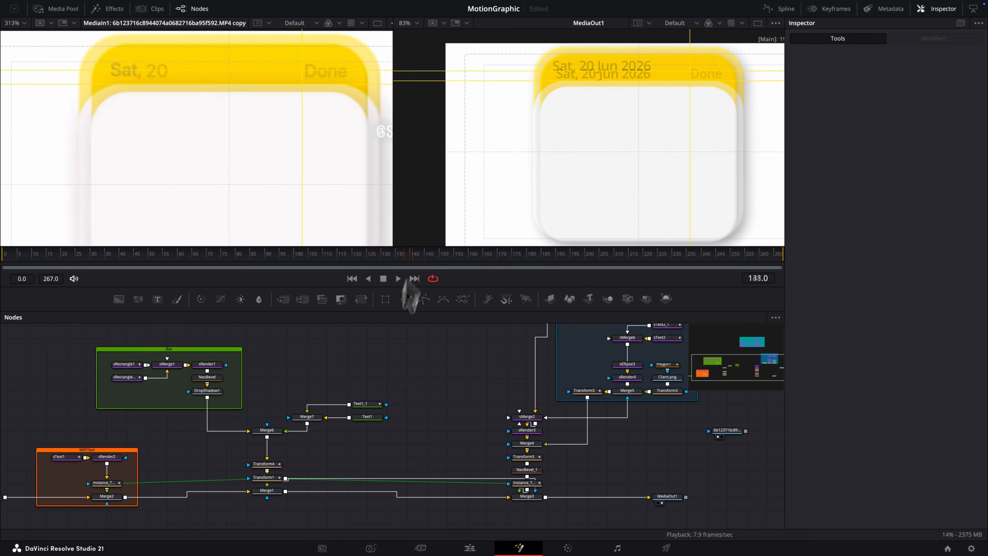
click(367, 417)
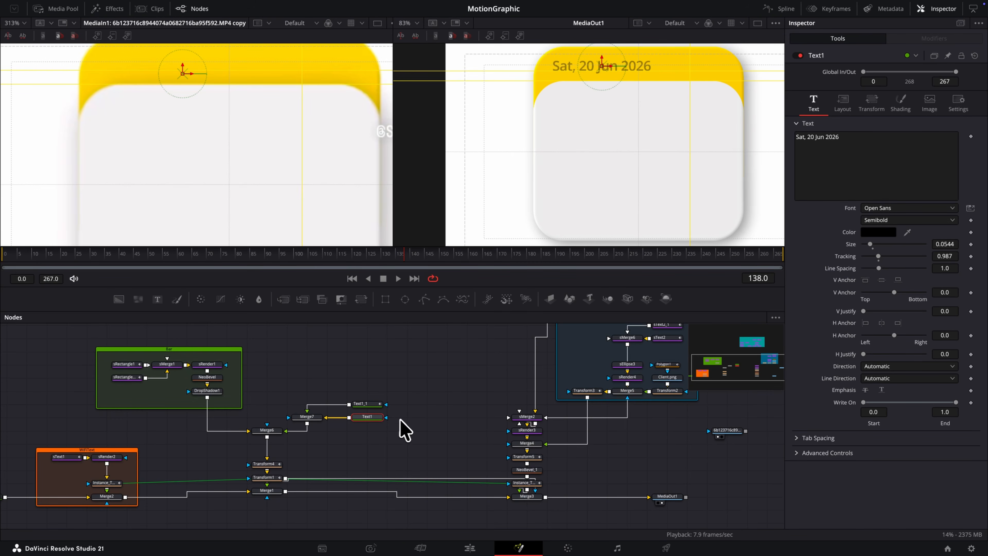
click(405, 431)
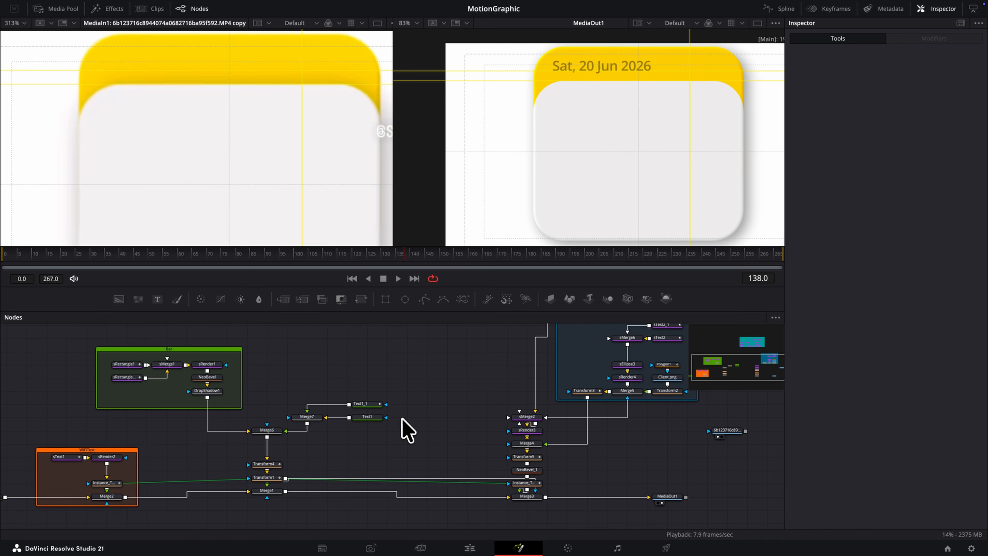
key(ctrl+shift+v)
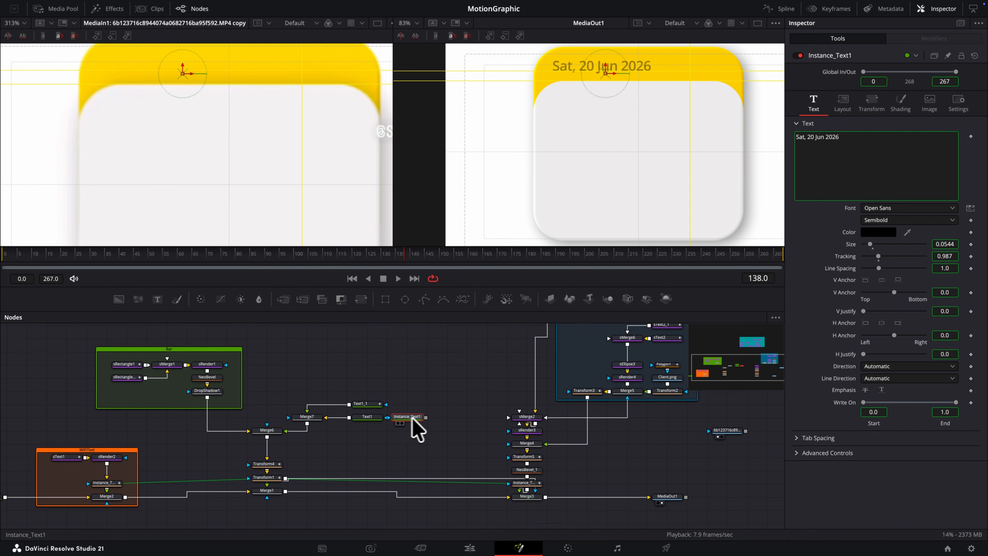
drag(424, 416, 377, 417)
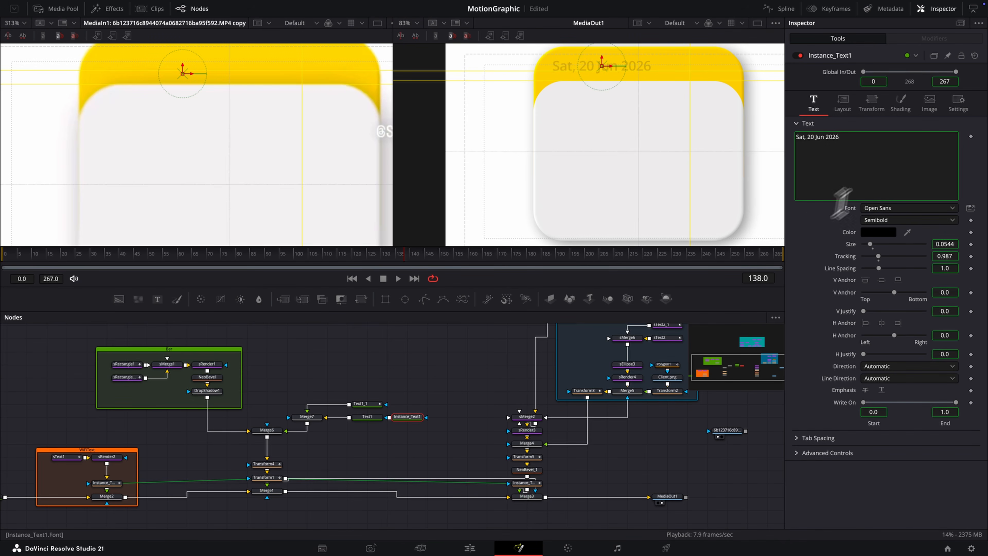
Step: Deinstance the Enabled setting of shading element 1 on the text instance and turn that element off
right_click(883, 163)
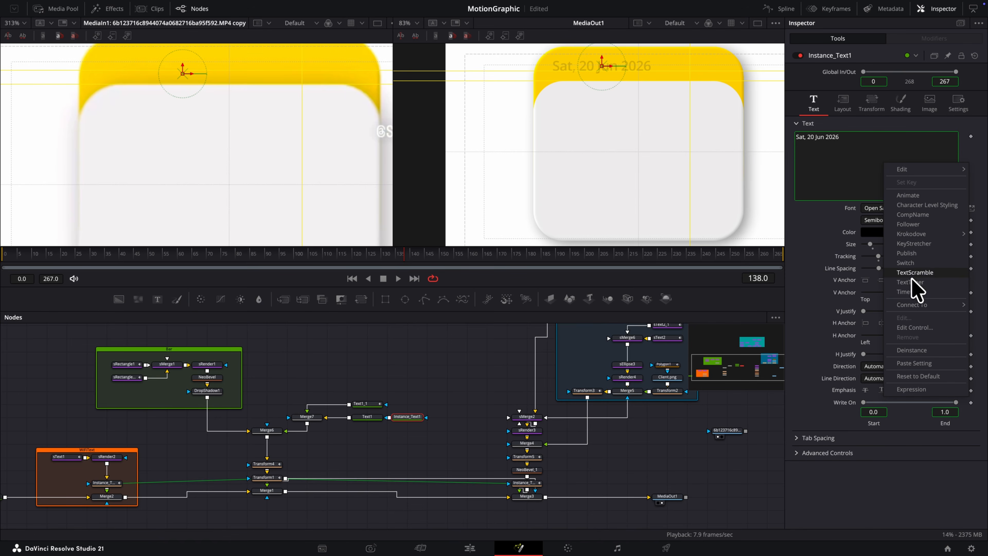
click(898, 108)
right_click(880, 161)
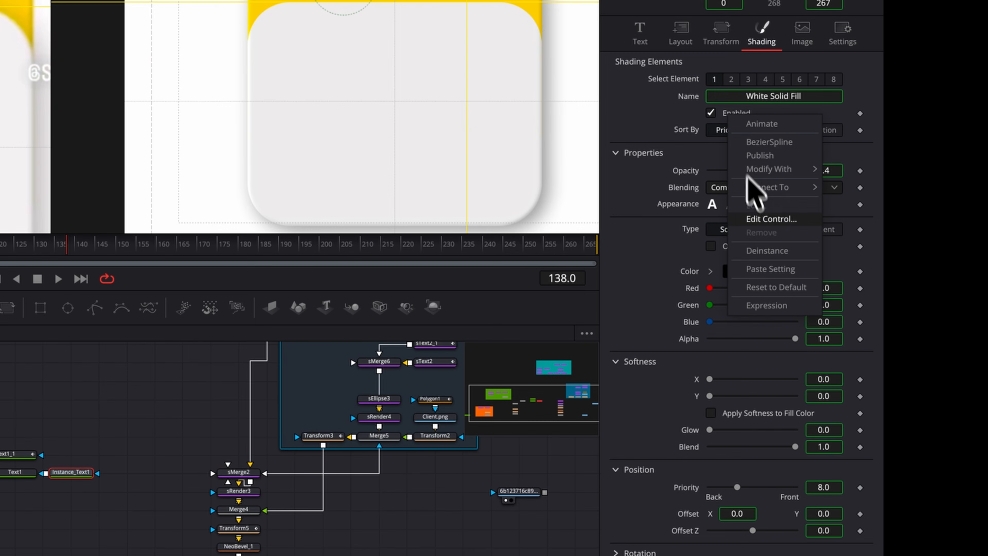
click(757, 251)
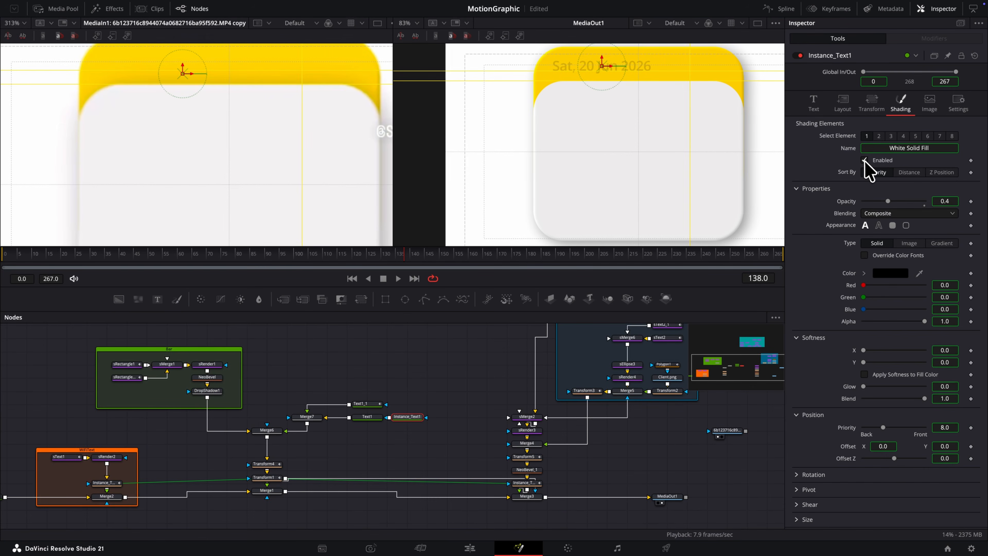
click(865, 160)
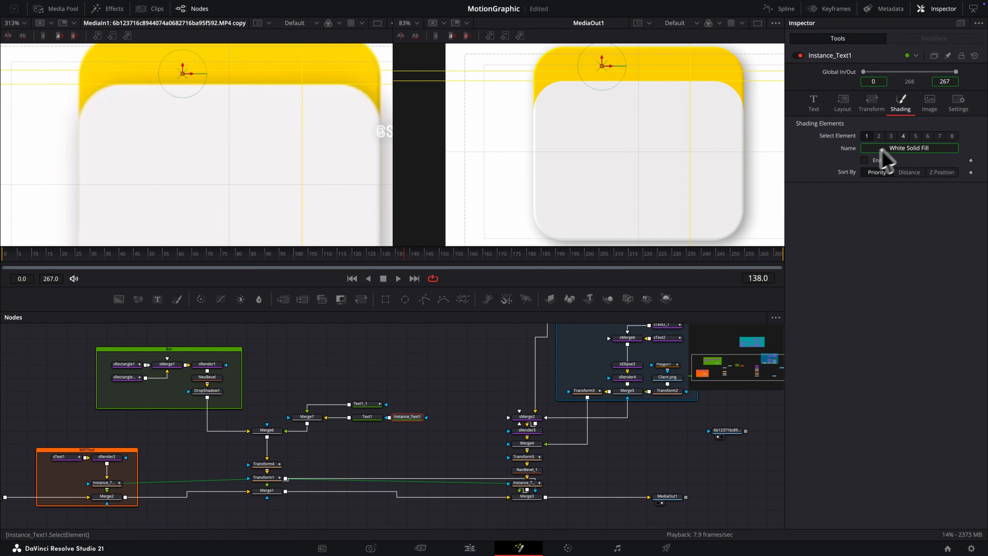
Step: Deinstance and enable shading element 5 on the text instance, giving it a filled-box appearance at Word level
right_click(890, 160)
click(901, 257)
click(864, 161)
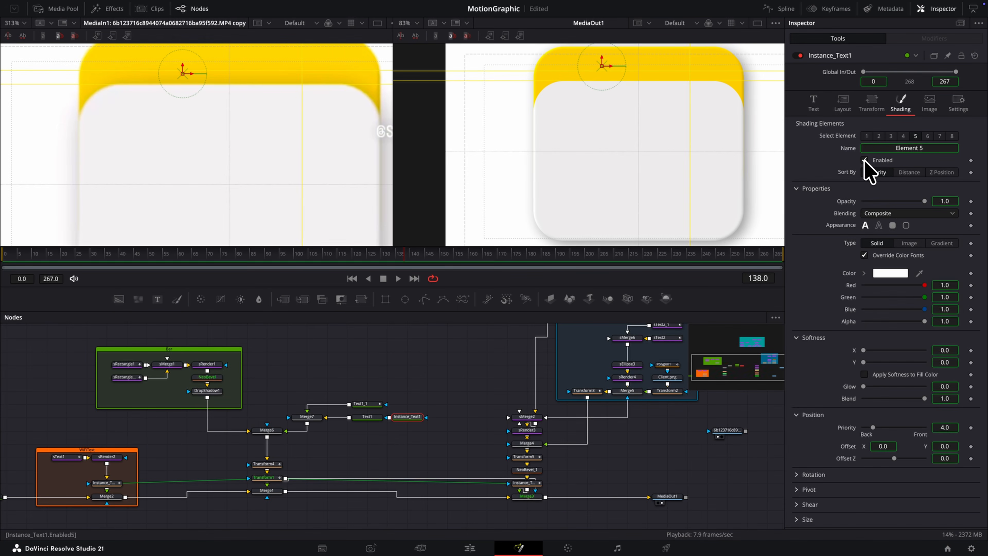
click(894, 226)
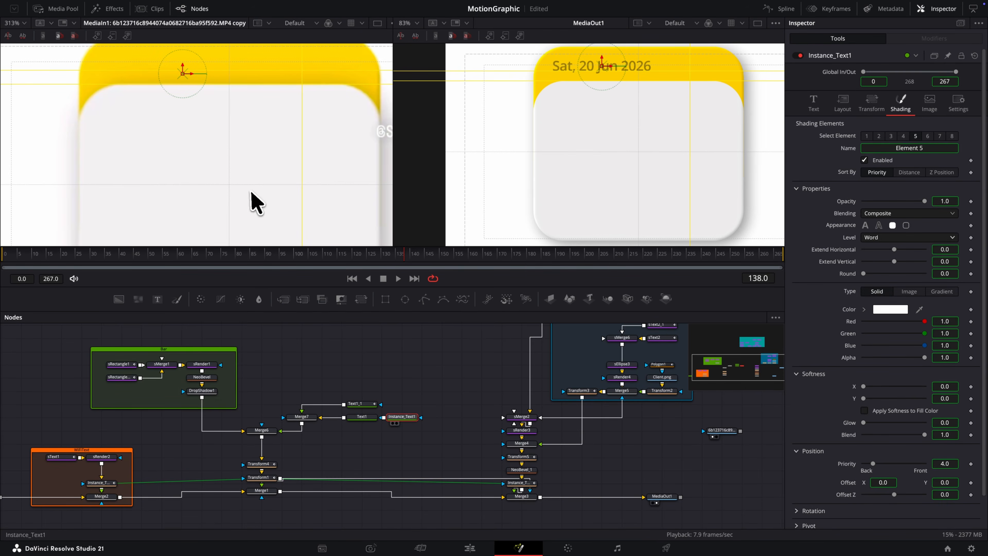
Step: Show the text instance in the first viewer and adjust Extend Horizontal until narrow gaps separate the word boxes
key(1)
scroll(234, 174, down, 5)
scroll(214, 138, up, 5)
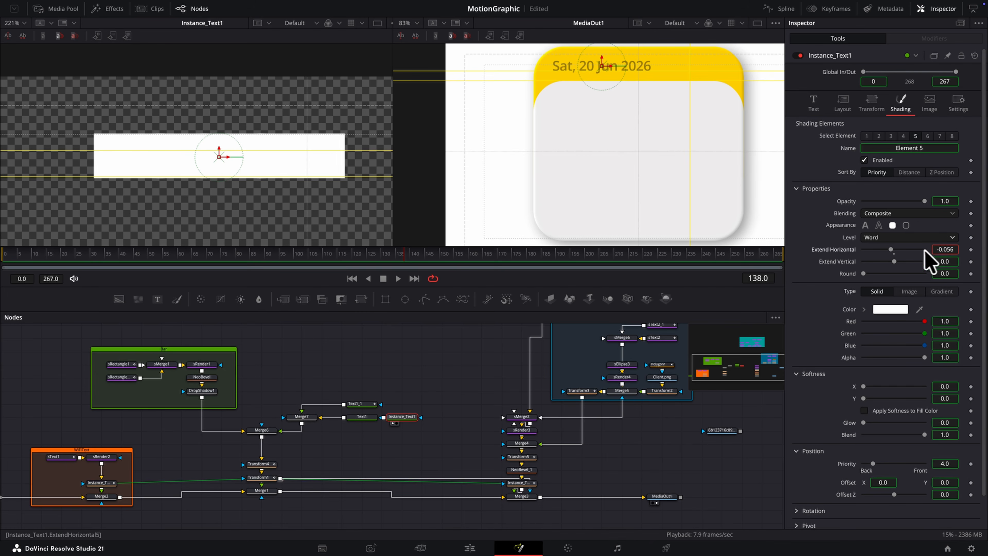
mouse_move(898, 250)
mouse_down()
mouse_move(865, 249)
mouse_move(911, 245)
mouse_up()
Step: Add a Follower modifier to the instance's text and open its delay for editing
click(815, 102)
right_click(856, 173)
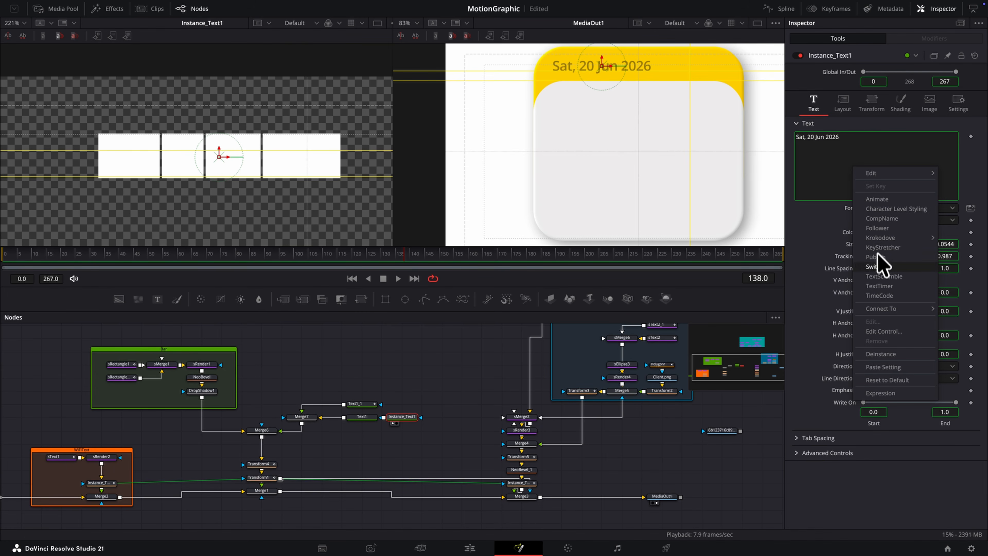
click(878, 228)
click(915, 41)
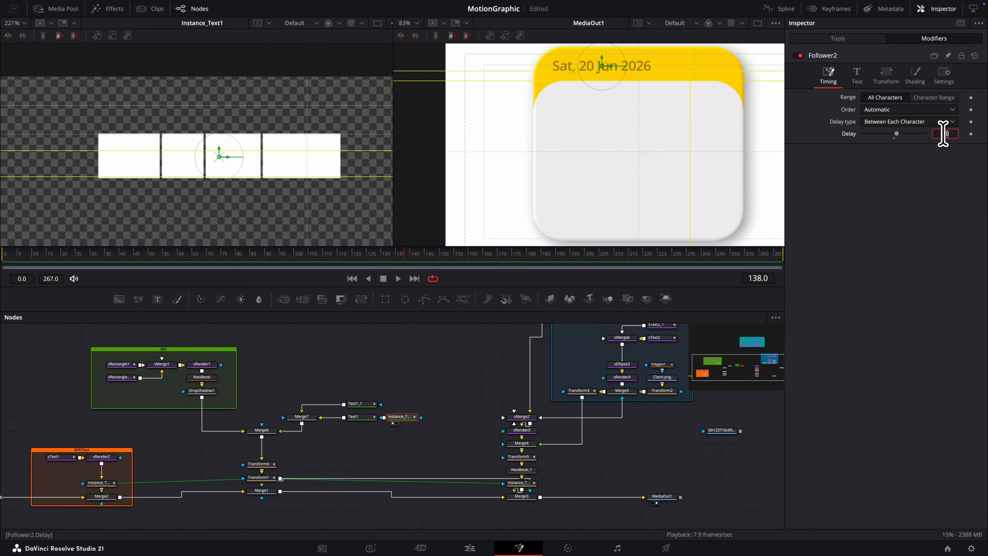
Step: Enable element 5 in the Follower's shading and keyframe its opacity from 0.0 at frame 138 to 1.0 at frame 142
click(918, 76)
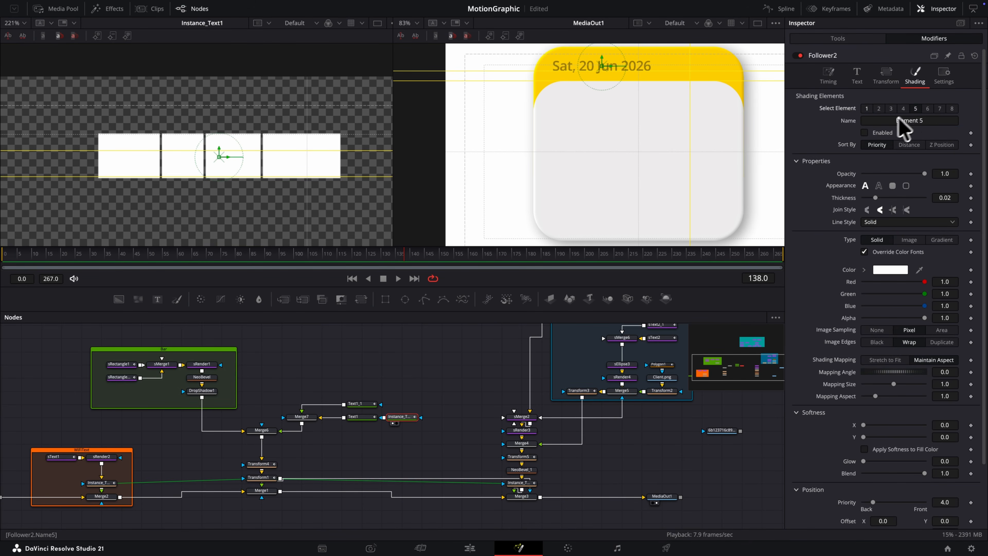
click(872, 133)
drag(405, 257, 402, 257)
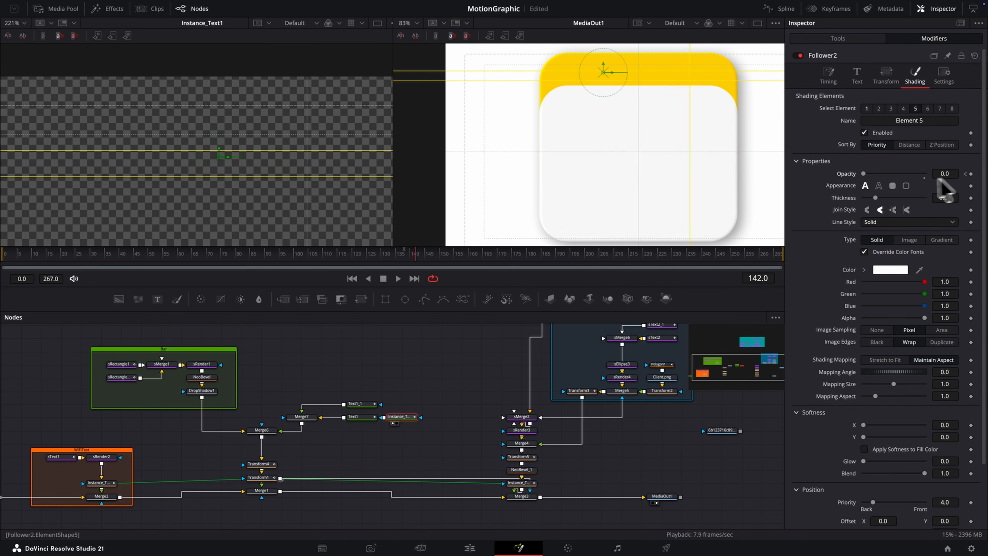
drag(864, 174, 957, 176)
Step: Load the reference clip back into the first viewer and adjust the Follower's delay against its date reveal
drag(723, 431, 268, 184)
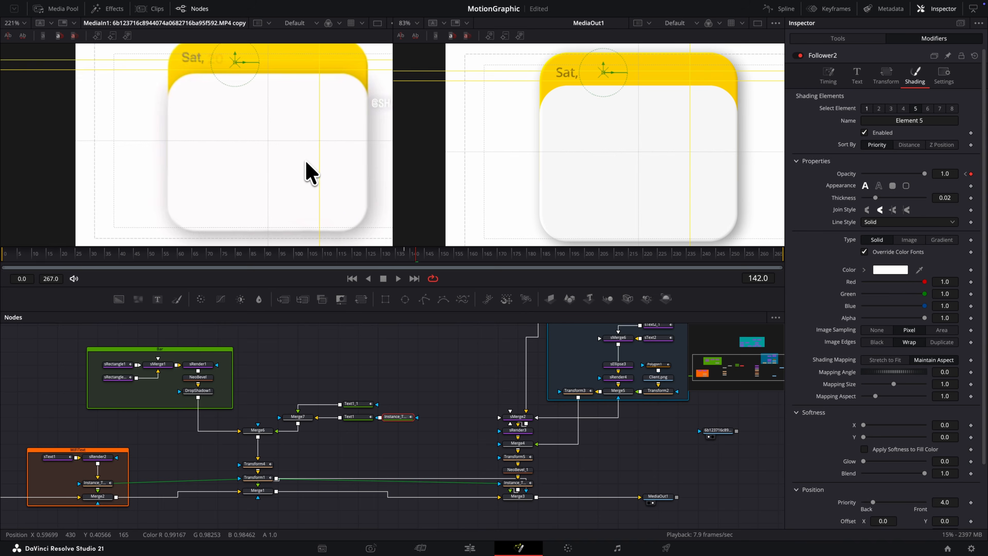
click(829, 75)
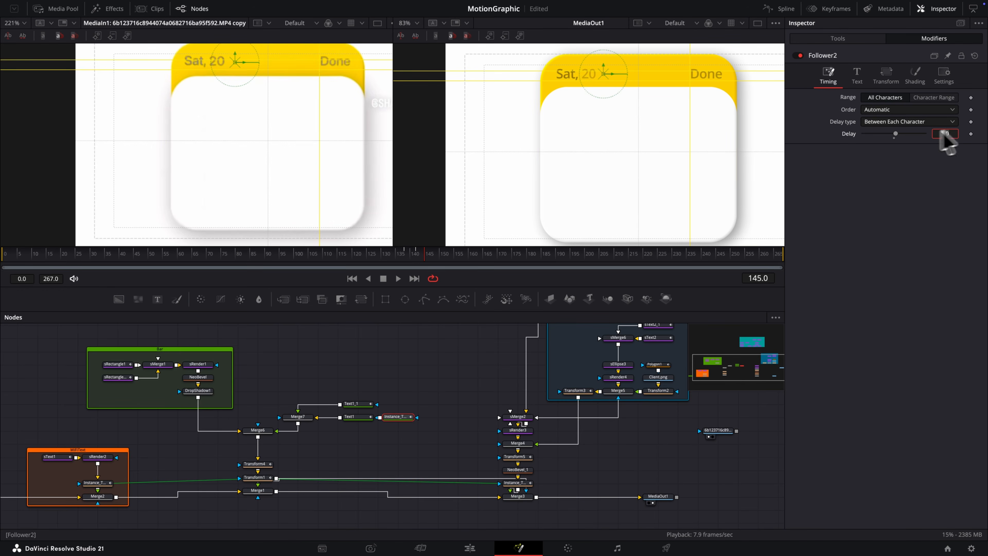
drag(428, 258, 450, 253)
click(471, 346)
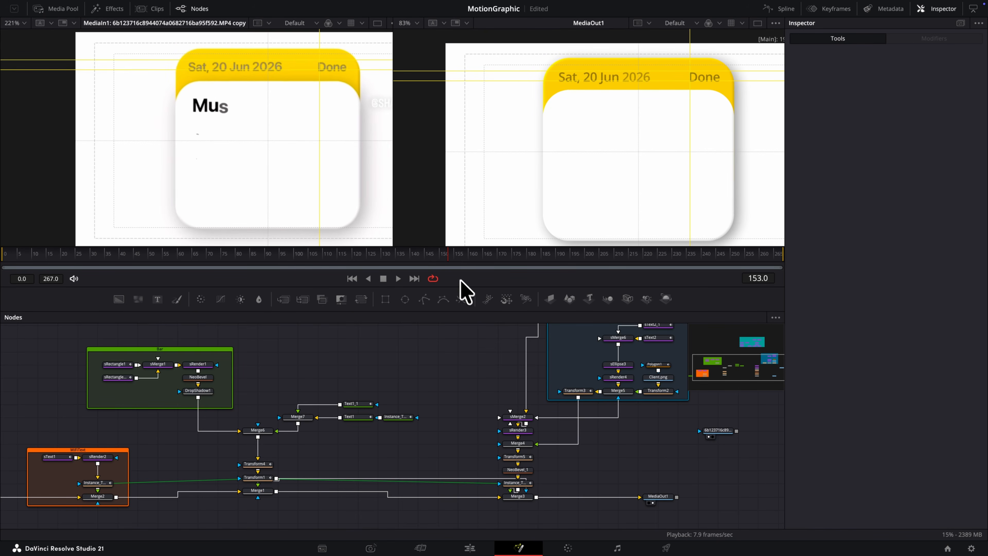
Step: Go to frame 174 and add a Text+ node with the text "Must be Done"
drag(441, 261, 510, 252)
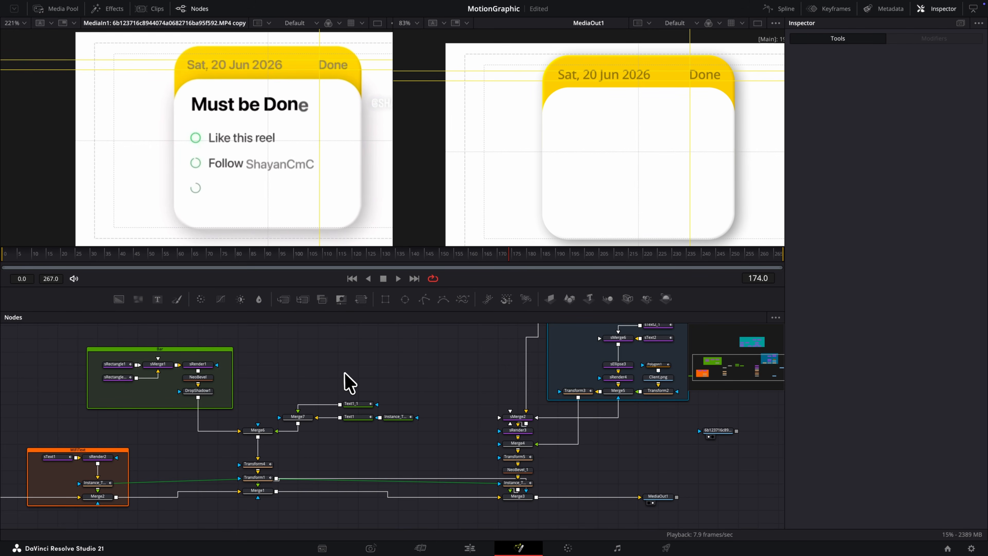
click(352, 403)
click(340, 385)
key(shift+space)
click(816, 143)
text(Must be Done)
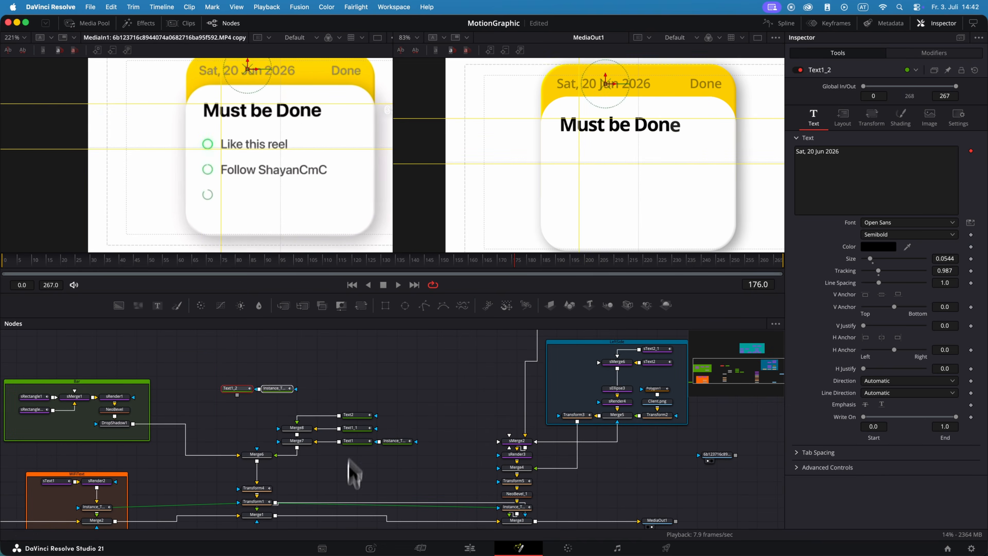
Step: Add an sEllipse node below the text merge stack and attach an sMerge node to it
scroll(629, 150, up, 5)
click(327, 402)
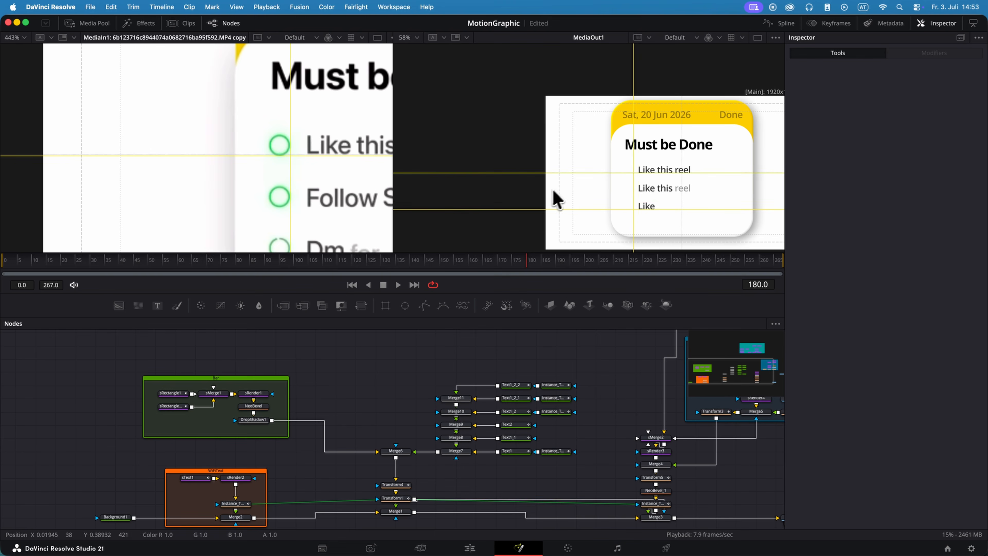
key(shift+space)
text(sel)
key(Return)
drag(396, 366, 476, 478)
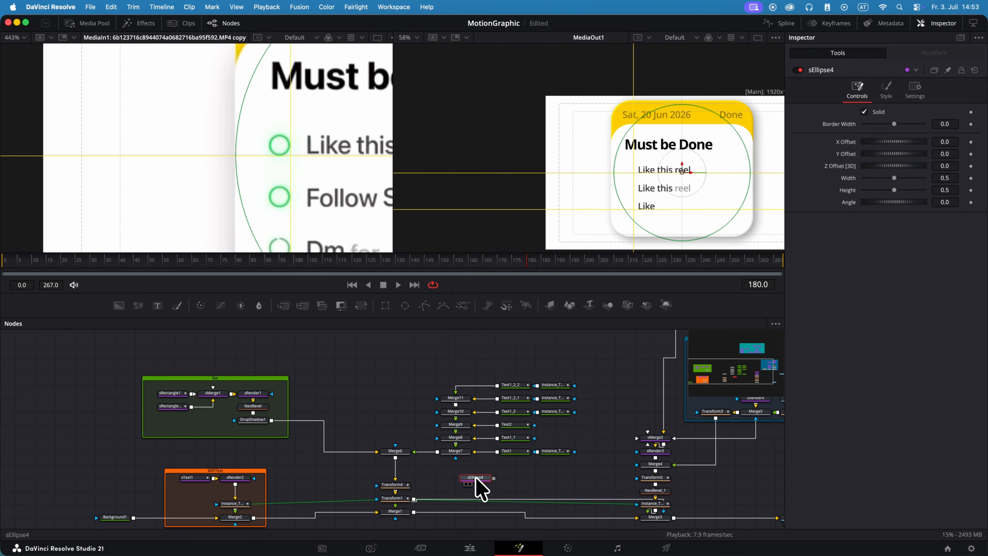
key(shift+space)
text(smer)
key(Return)
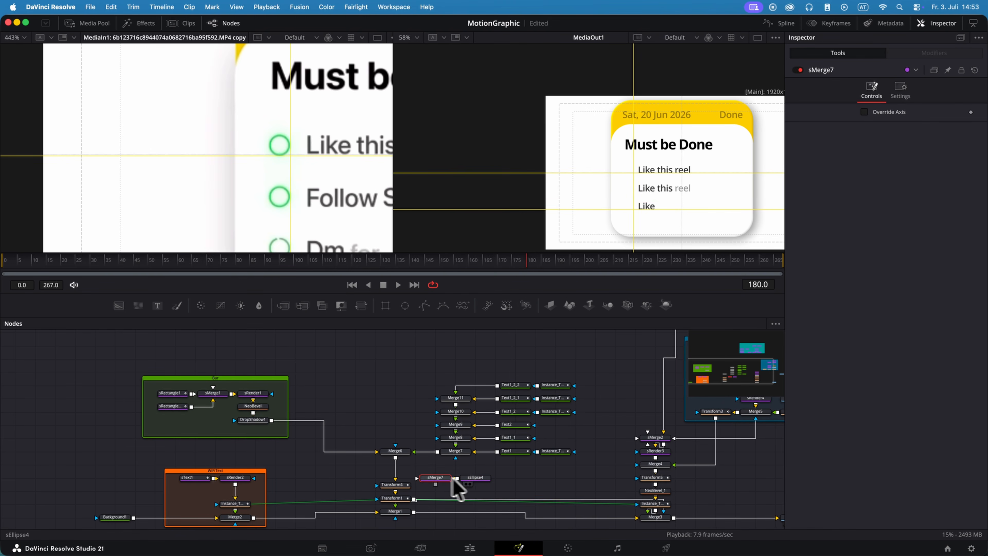
Step: Move the text nodes and their merges up and add an sRender node after the new sMerge
drag(590, 458, 447, 381)
drag(519, 398, 489, 361)
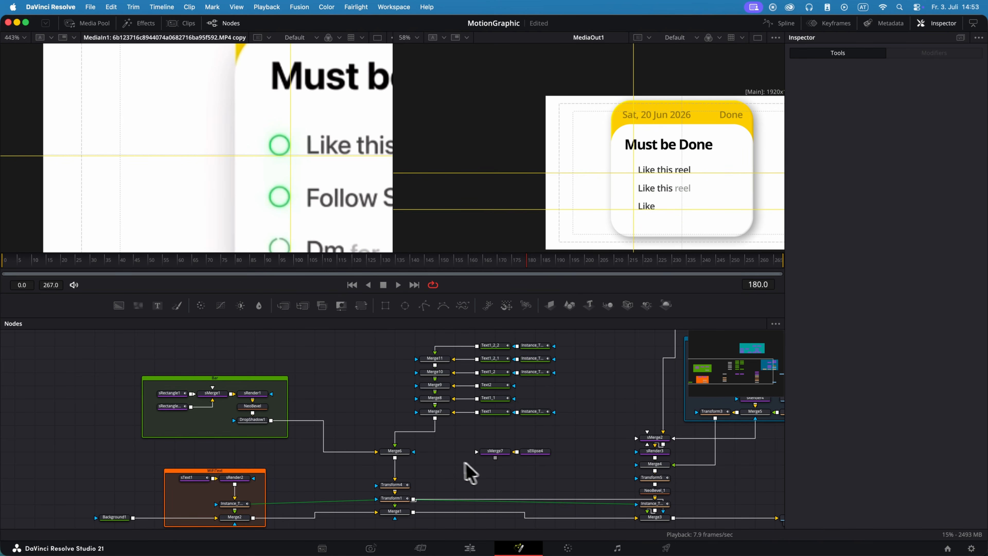
key(shift+space)
text(sren)
key(Return)
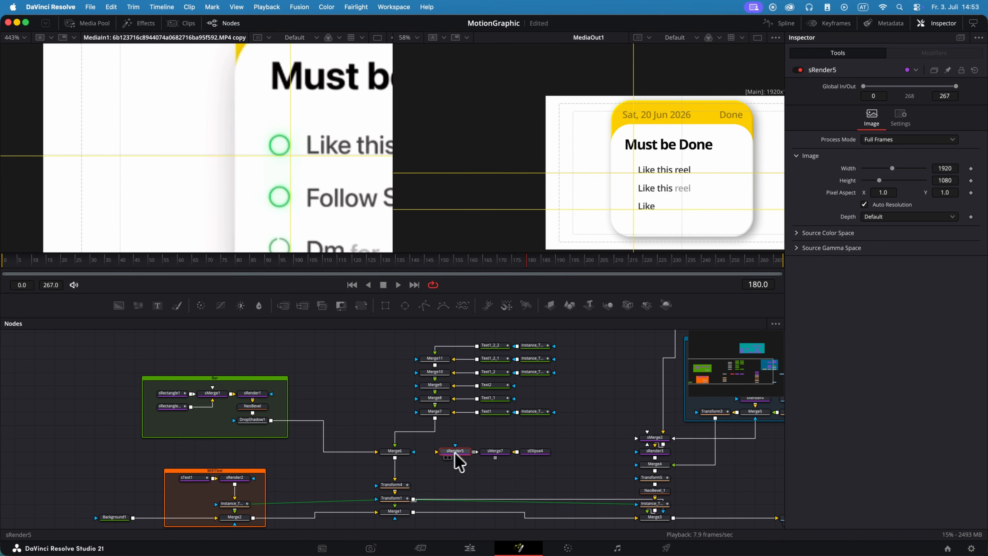
Step: Arrange the shape nodes under the text merges and merge the sRender's output between Merge7 and Merge6
mouse_move(465, 464)
mouse_down()
mouse_move(437, 420)
mouse_move(395, 442)
mouse_move(454, 460)
mouse_up()
drag(442, 452, 438, 439)
drag(533, 451, 494, 438)
drag(527, 448, 378, 425)
click(418, 454)
scroll(467, 444, up, 1)
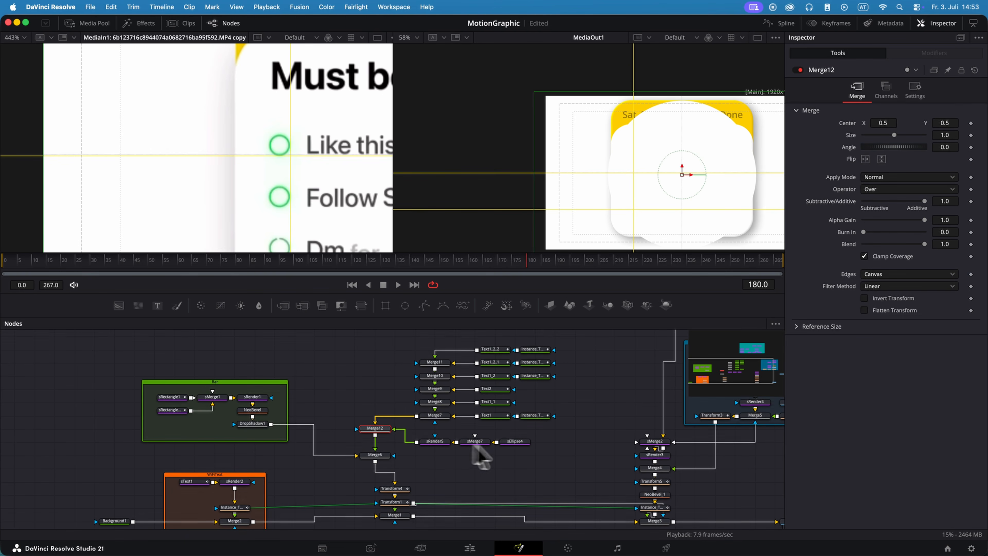
Step: Link the sEllipse's height to its width, reduce the width to 0.177 and turn off its solid fill
click(507, 442)
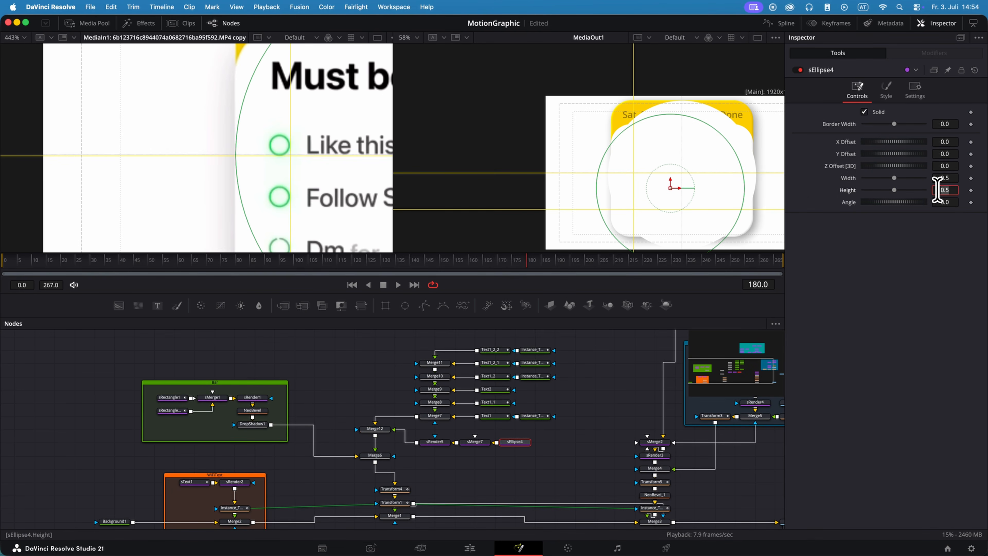
text(=)
key(Tab)
drag(941, 178, 943, 179)
drag(945, 178, 776, 169)
click(866, 111)
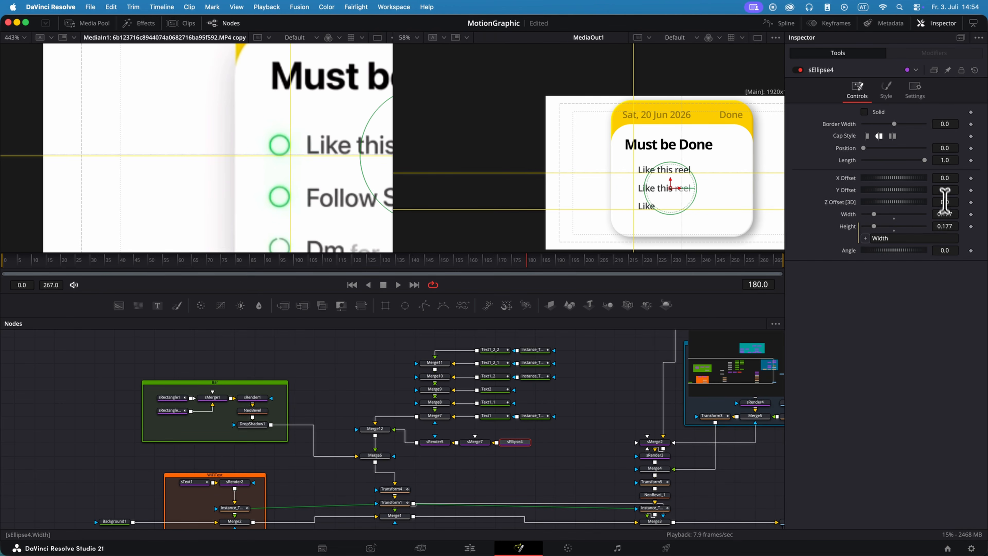
Step: Move the ellipse beside the "Like this reel" line and reduce its width to 0.025
drag(944, 214, 910, 220)
scroll(658, 197, up, 5)
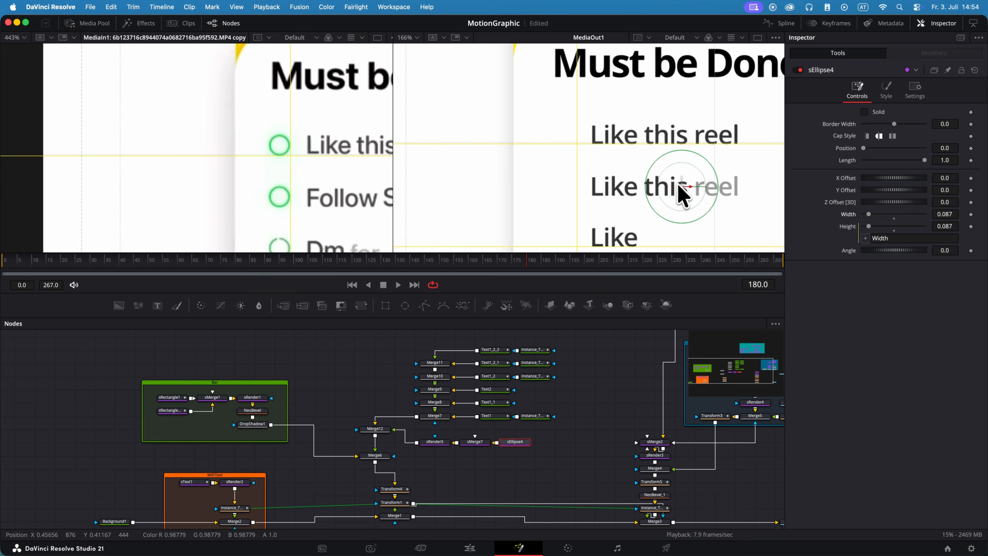
drag(680, 195, 567, 143)
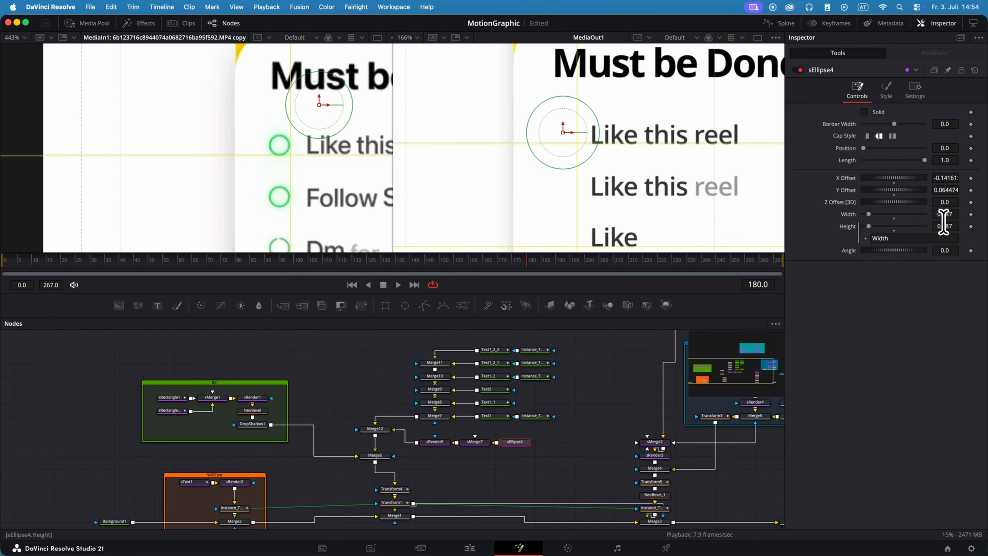
drag(942, 214, 921, 209)
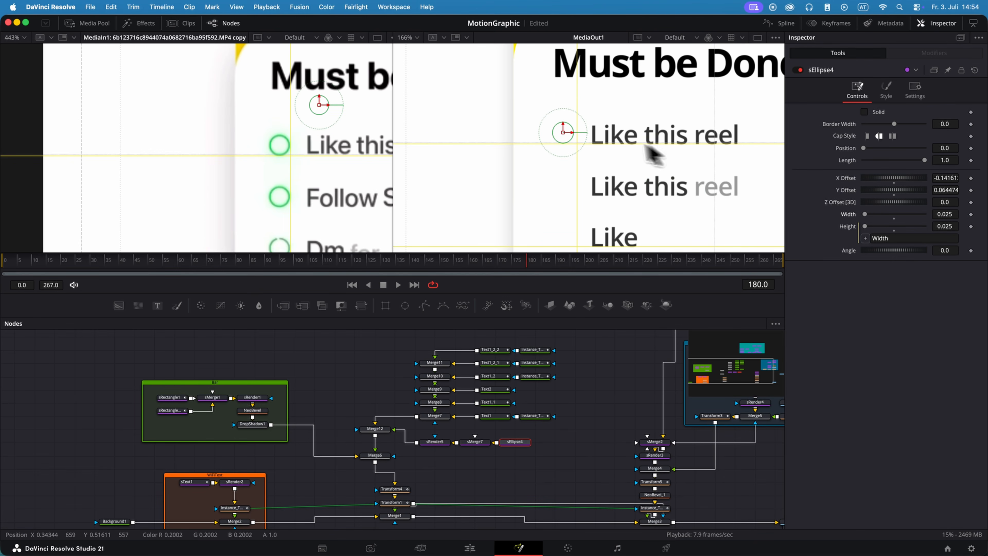
Step: Set guides around the first list line and fit the ellipse there with border width 0.0019 and width 0.023
right_click(547, 187)
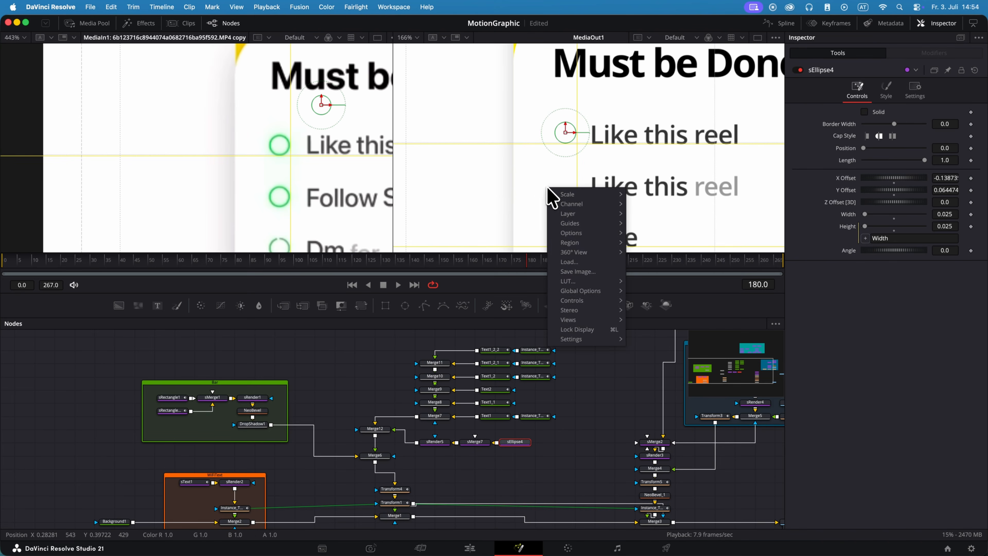
click(522, 214)
drag(541, 247, 541, 243)
drag(570, 124, 571, 122)
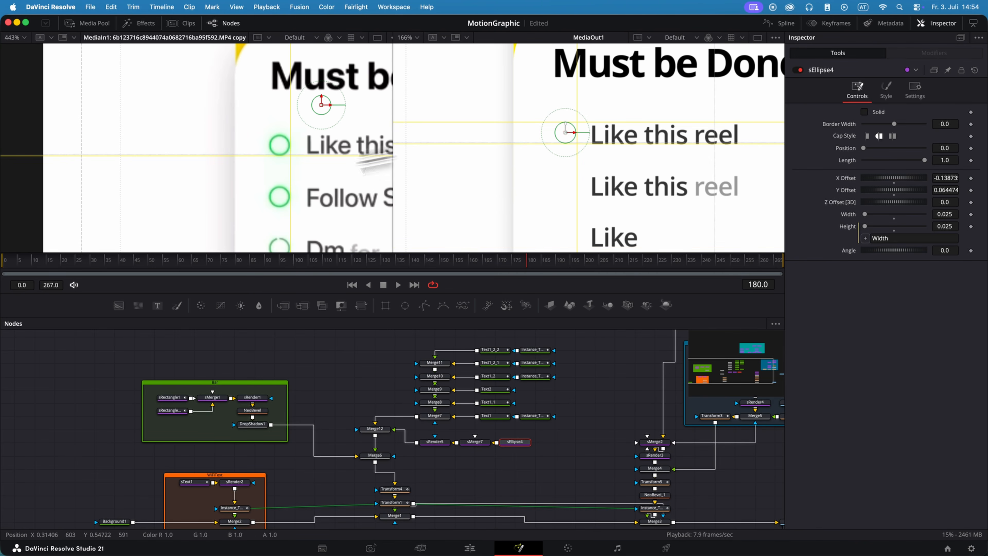
drag(935, 122, 447, 133)
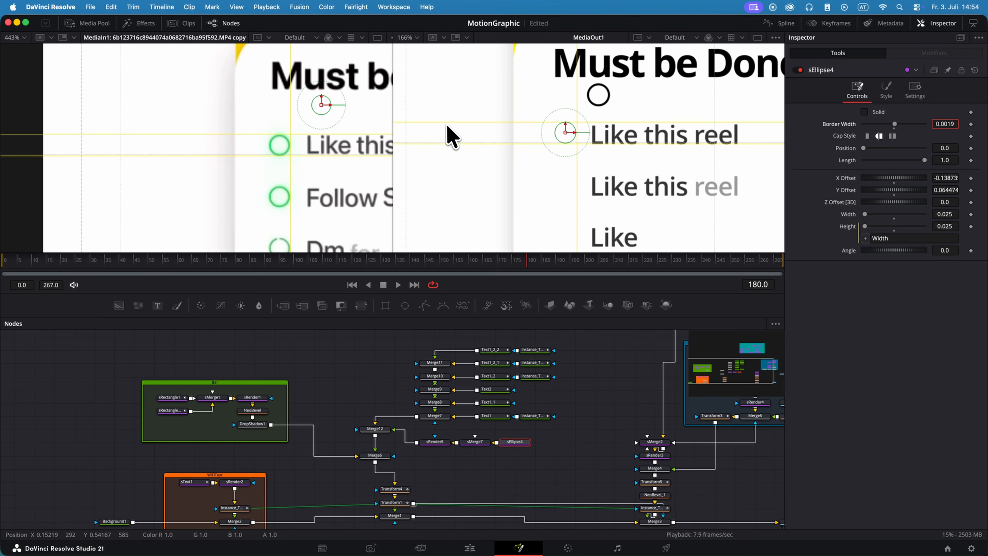
drag(565, 133, 531, 169)
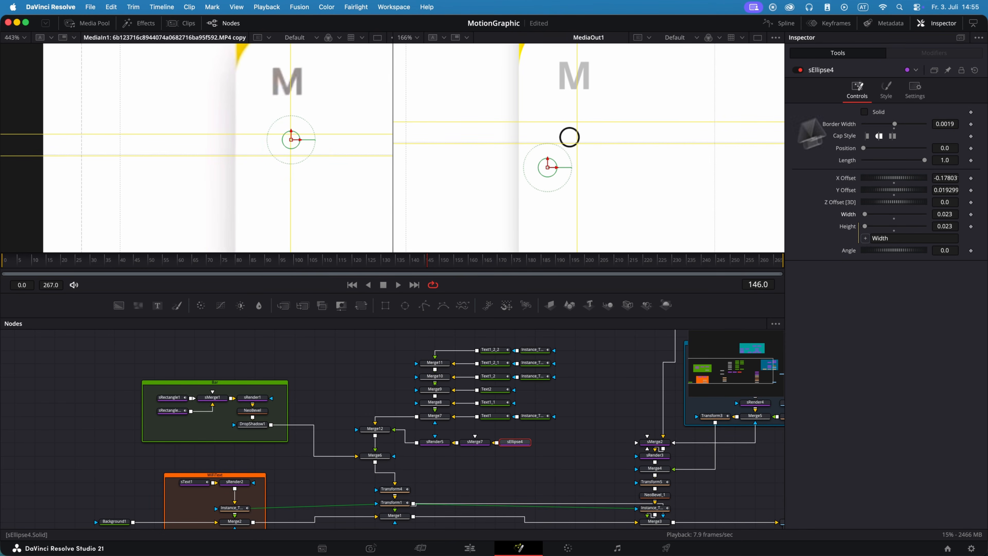
Step: Keyframe the ellipse's colour from grey (RGB 0.368627) at frame 149 to Clover green at frame 175
click(886, 90)
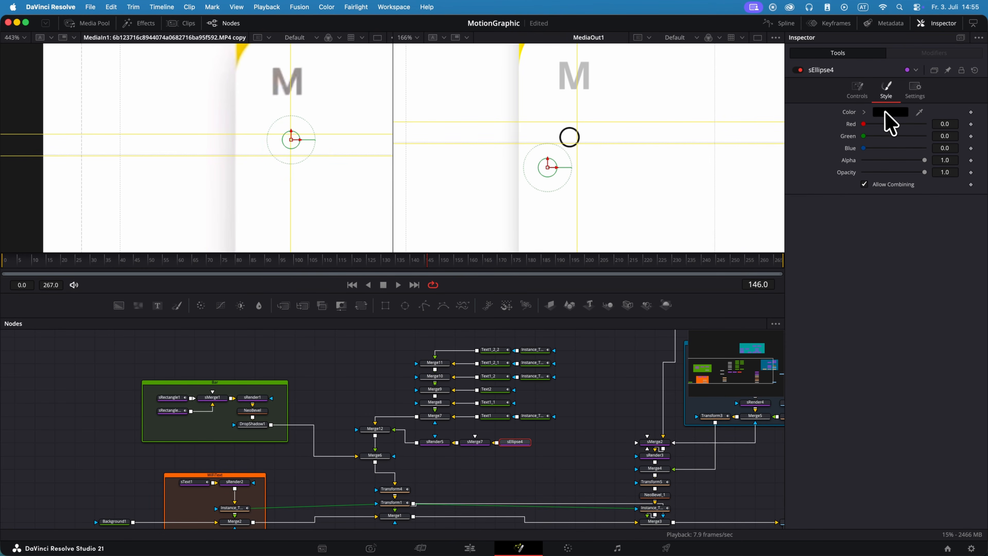
click(887, 114)
click(766, 251)
click(819, 398)
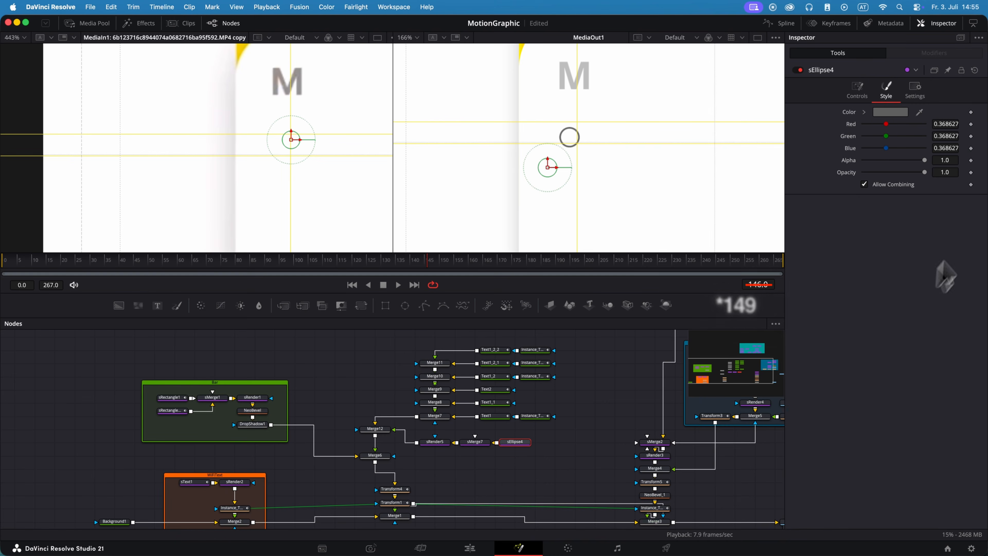
click(971, 113)
drag(428, 257, 512, 262)
click(883, 114)
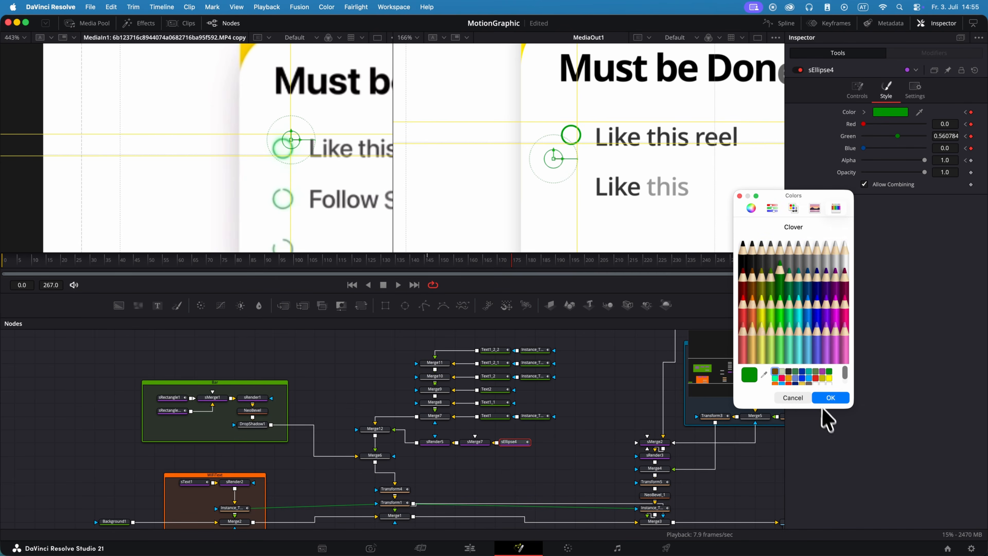
click(831, 398)
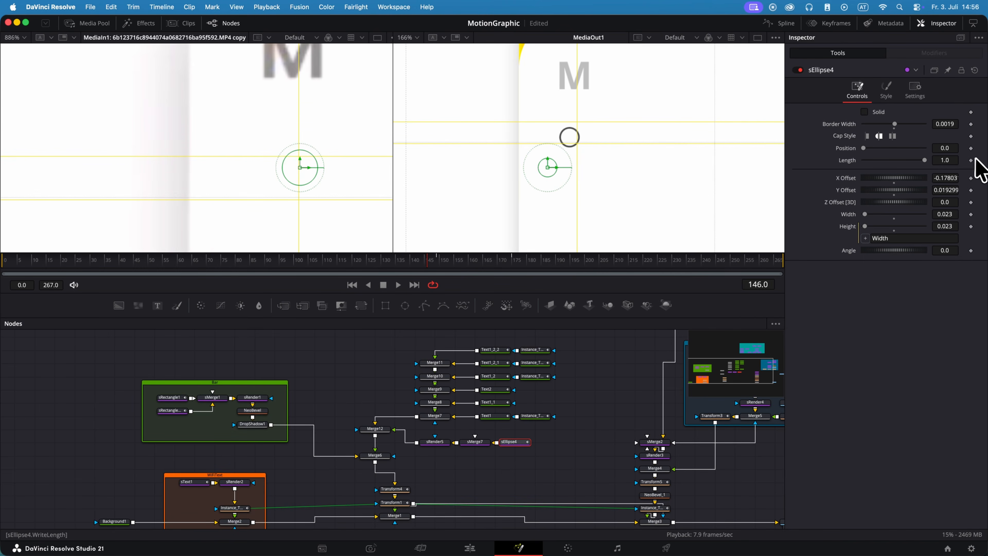
Step: Keyframe the ellipse's length from 0.0 at frame 149 to -1.0 at frame 175 and set its angle to 90
click(971, 160)
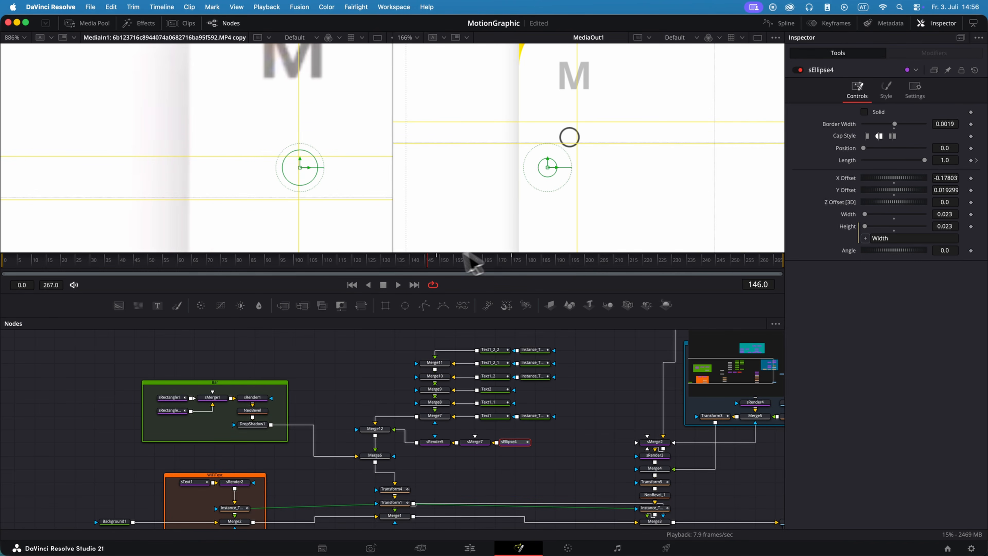
click(438, 261)
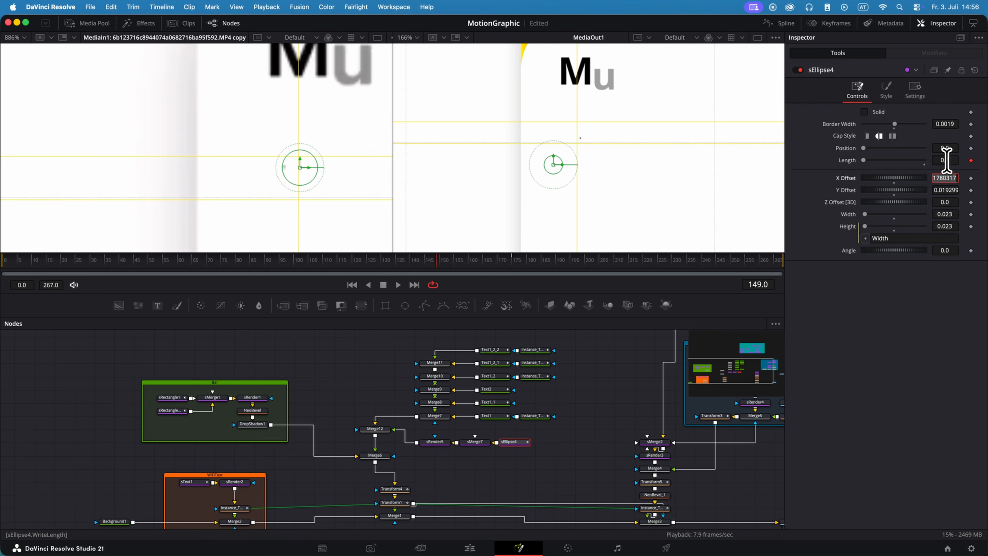
drag(491, 262, 506, 262)
click(513, 259)
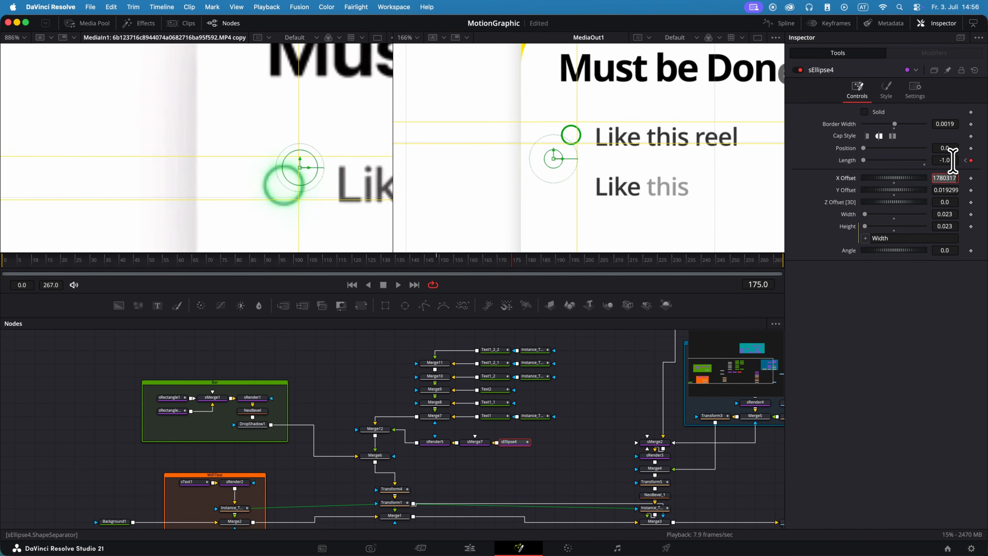
mouse_move(512, 260)
mouse_down()
mouse_move(486, 260)
mouse_move(502, 259)
mouse_up()
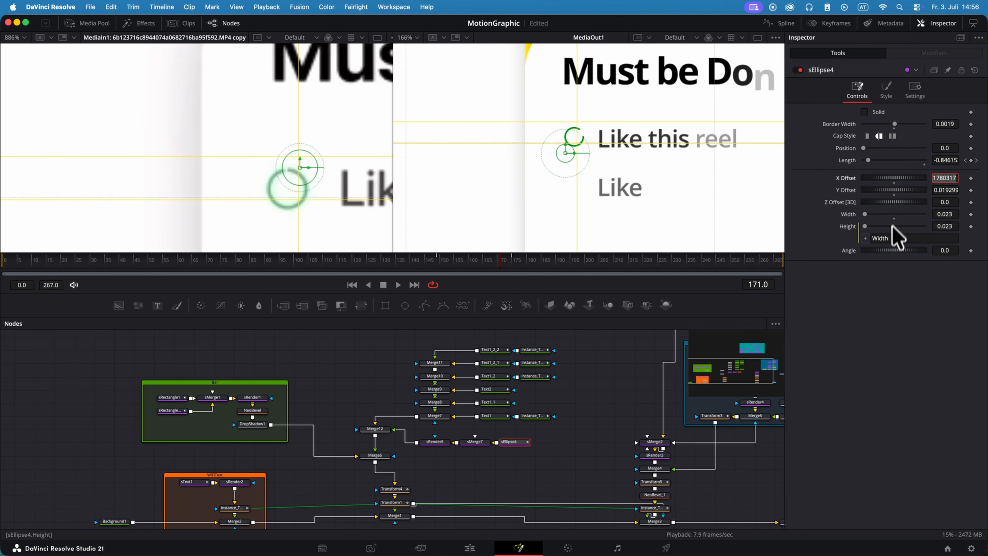
drag(949, 247, 642, 252)
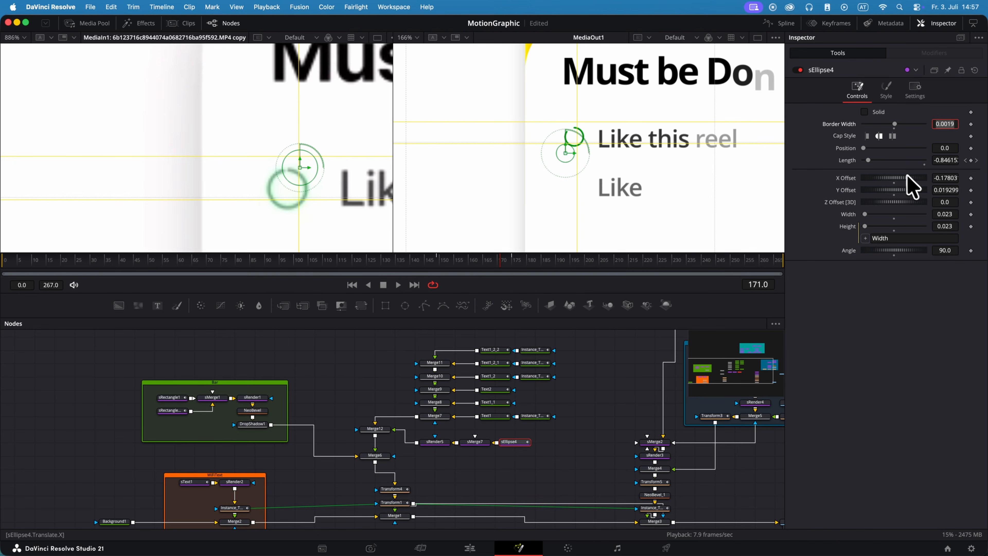
Step: Isolate the ellipse's Length curve in the spline editor, smooth its keyframes and set ease in and out to 49.7
click(779, 23)
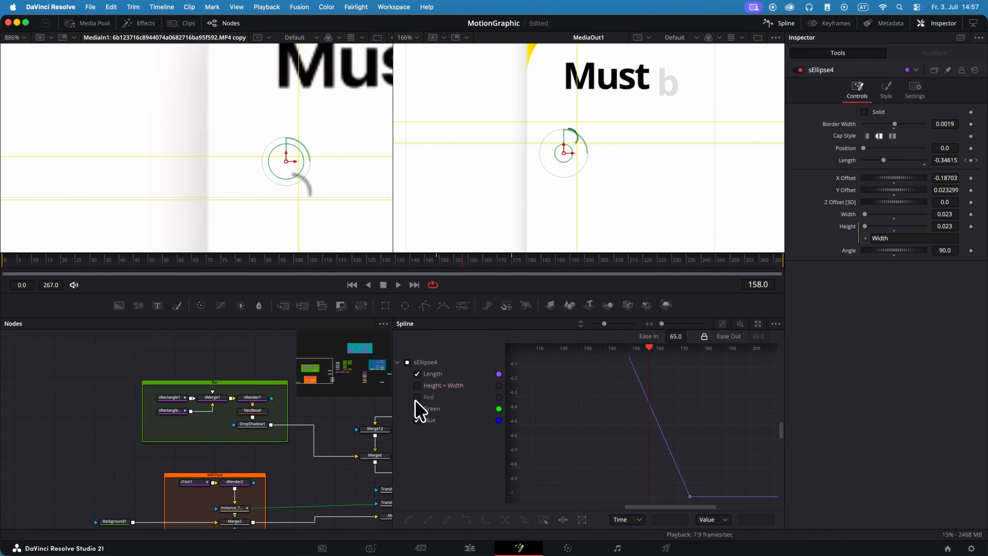
click(417, 408)
click(417, 420)
key(super+a)
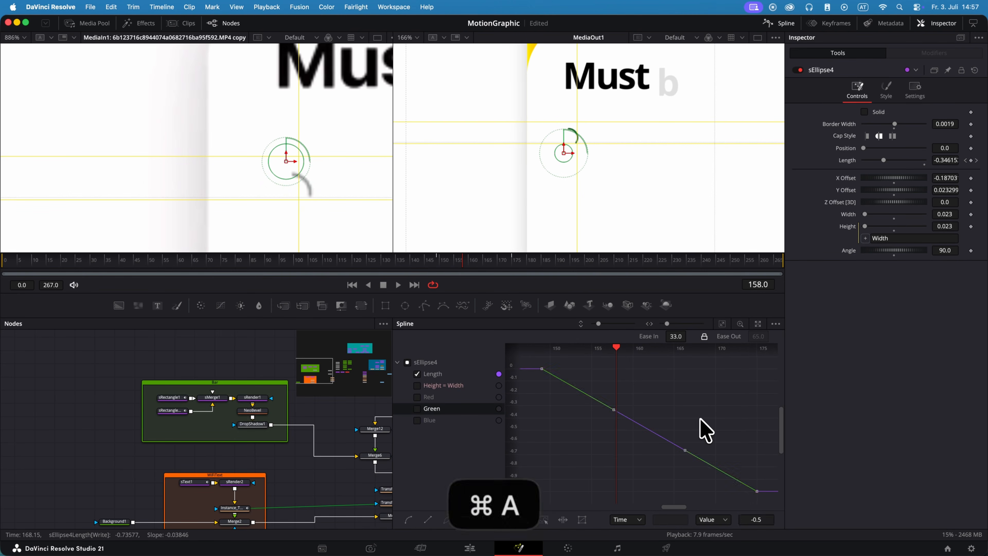
key(s)
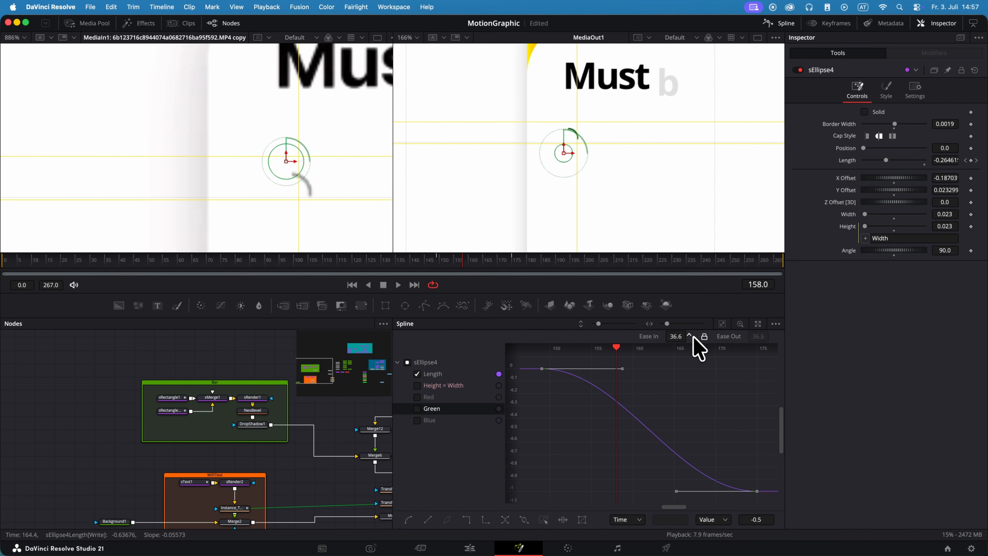
drag(694, 338, 751, 337)
click(446, 264)
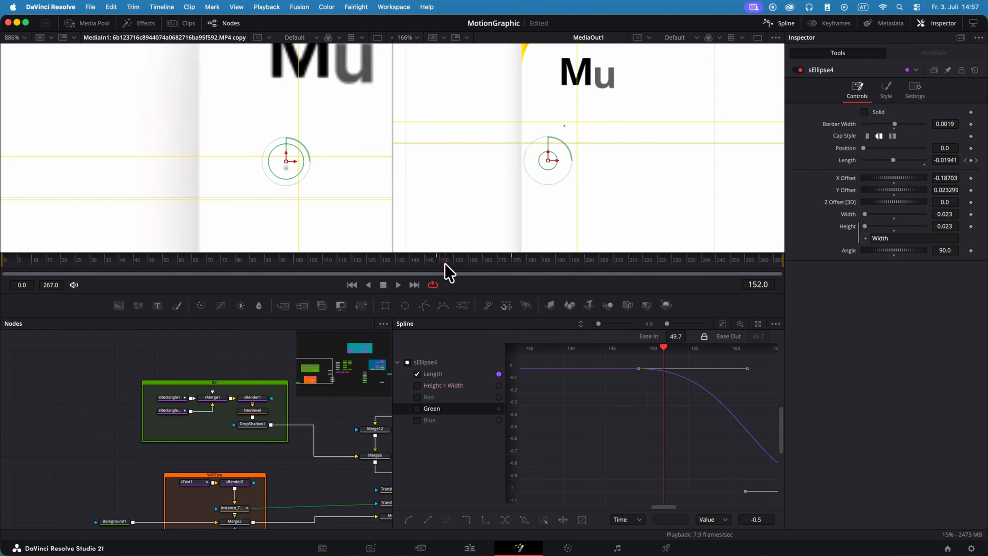
click(782, 25)
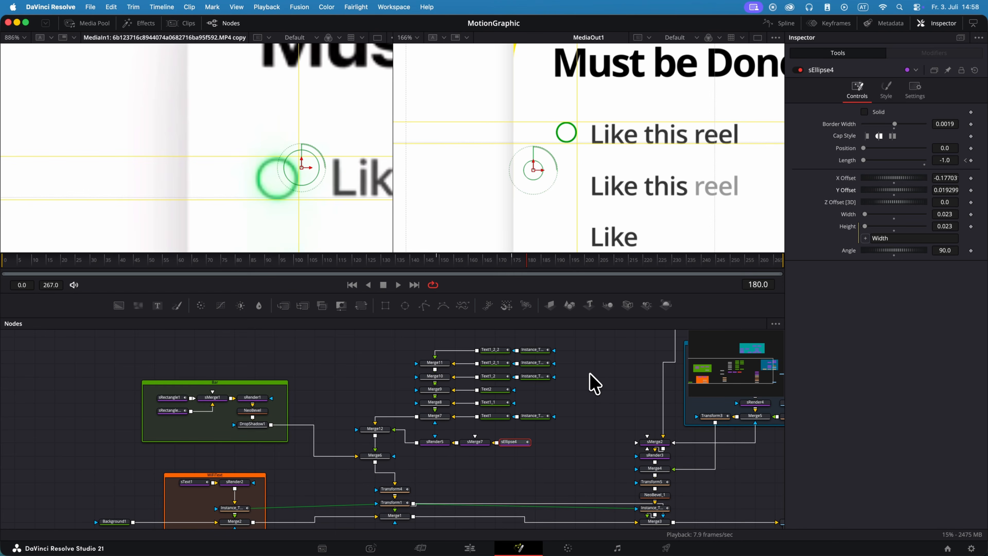
Step: Duplicate the ellipse twice and connect both copies to the sMerge
key(super+c)
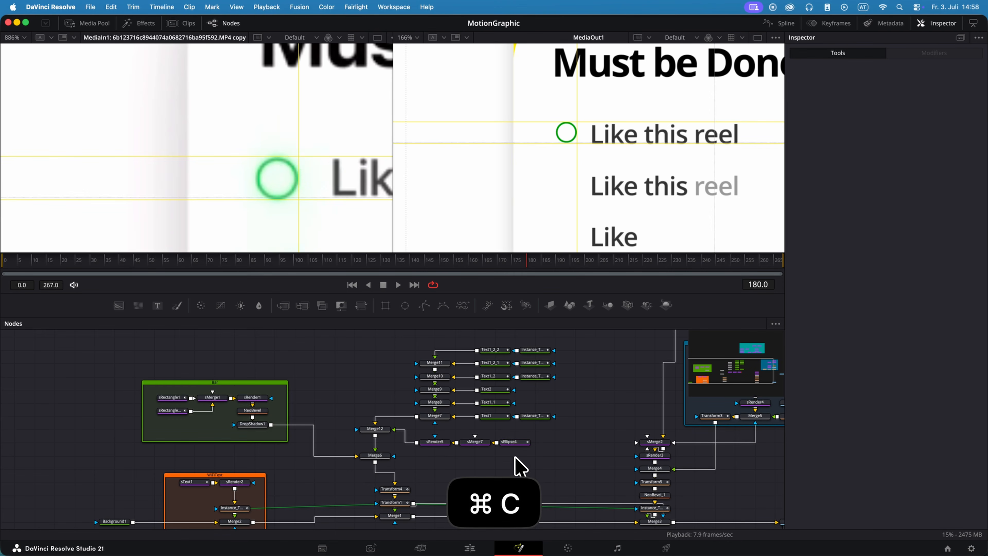
key(super+v)
key(super+c)
key(super+v)
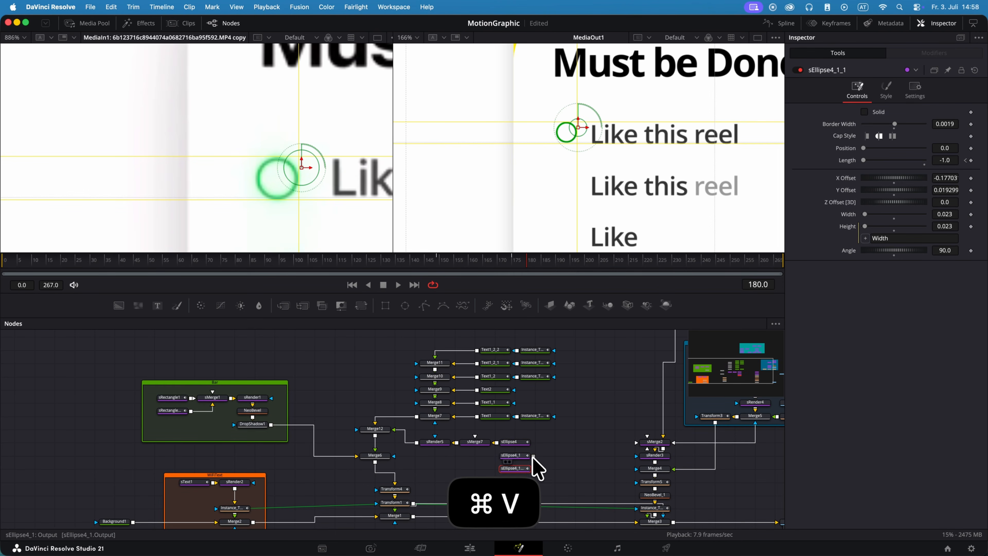
drag(533, 457, 478, 445)
drag(533, 469, 471, 447)
Step: Move the first ellipse copy down beside the second list line, at a Y offset of about -0.043
click(514, 456)
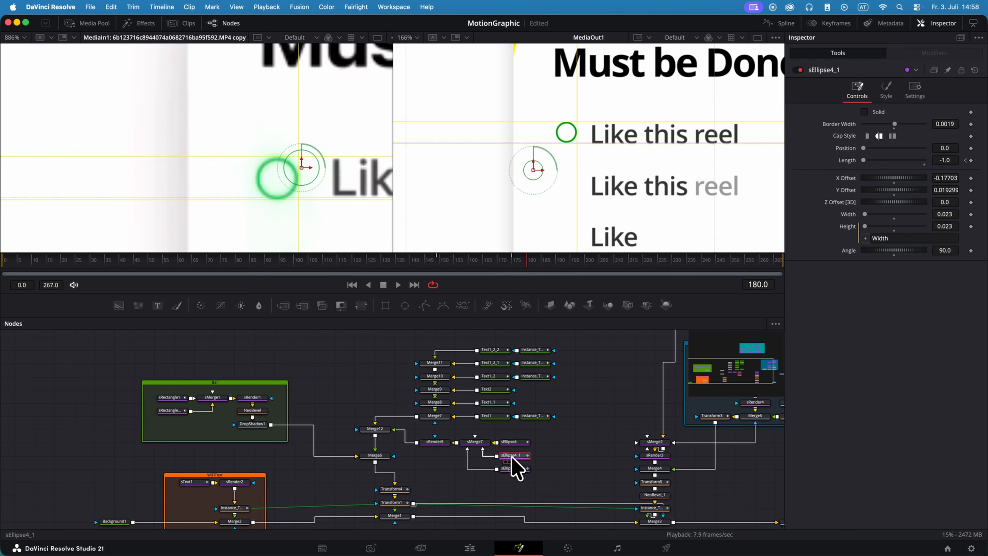
scroll(321, 107, down, 3)
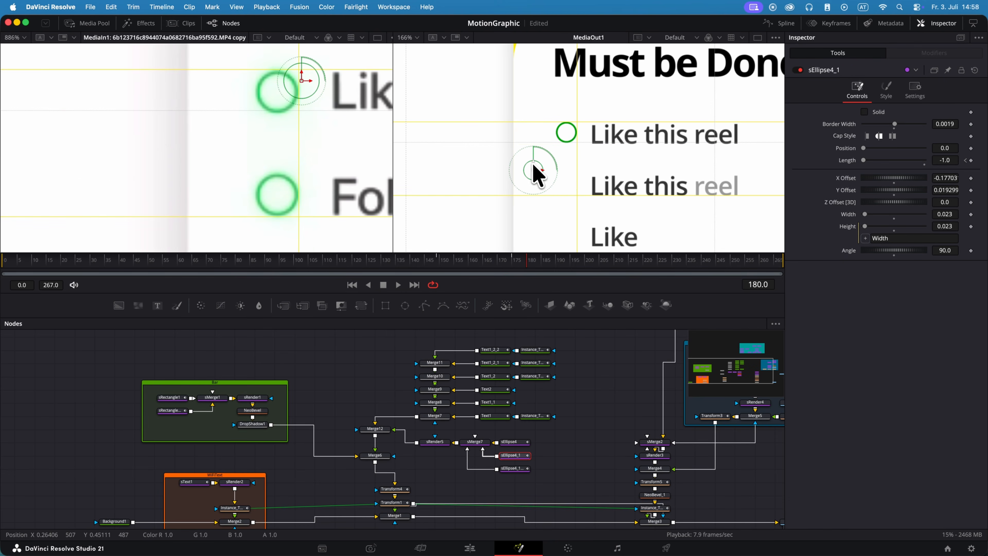
drag(534, 170, 533, 218)
Step: Move the second ellipse copy down beside the third list line, at a Y offset of about -0.104
scroll(310, 113, down, 3)
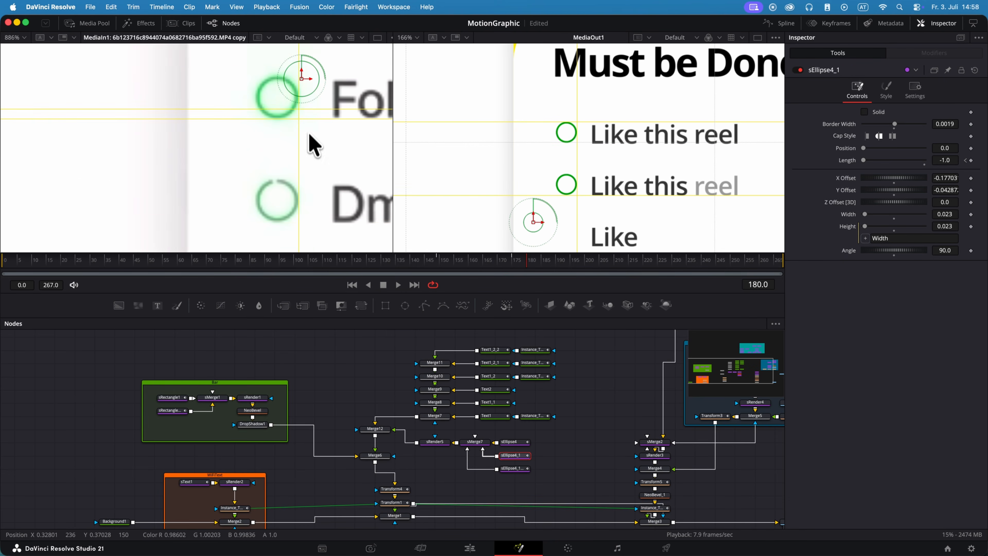
scroll(537, 234, down, 1)
click(530, 151)
drag(531, 151, 531, 244)
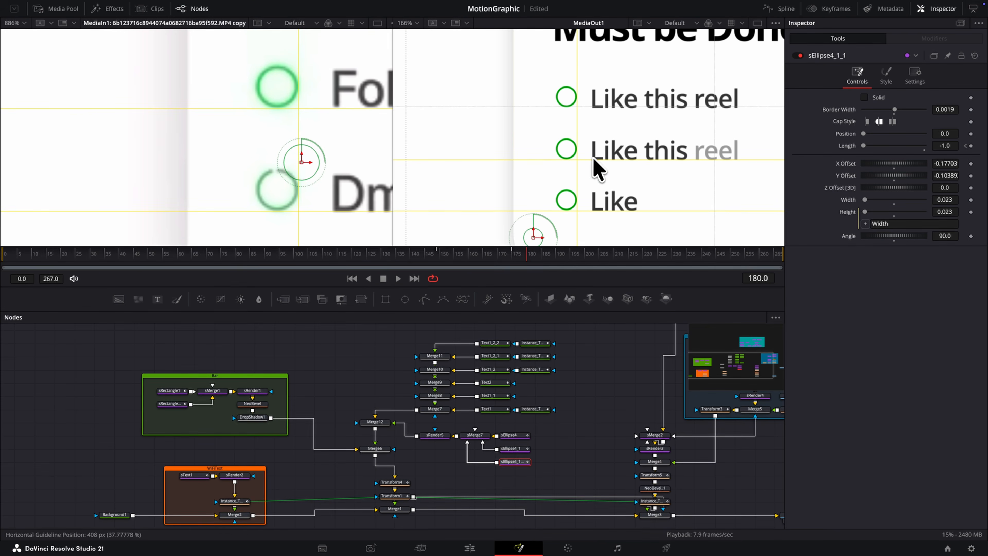
Step: Shift the second circle's Length keyframes to start at frame 153 and the third circle's Length keyframes to start at frame 159
scroll(592, 165, down, 3)
scroll(634, 195, up, 1)
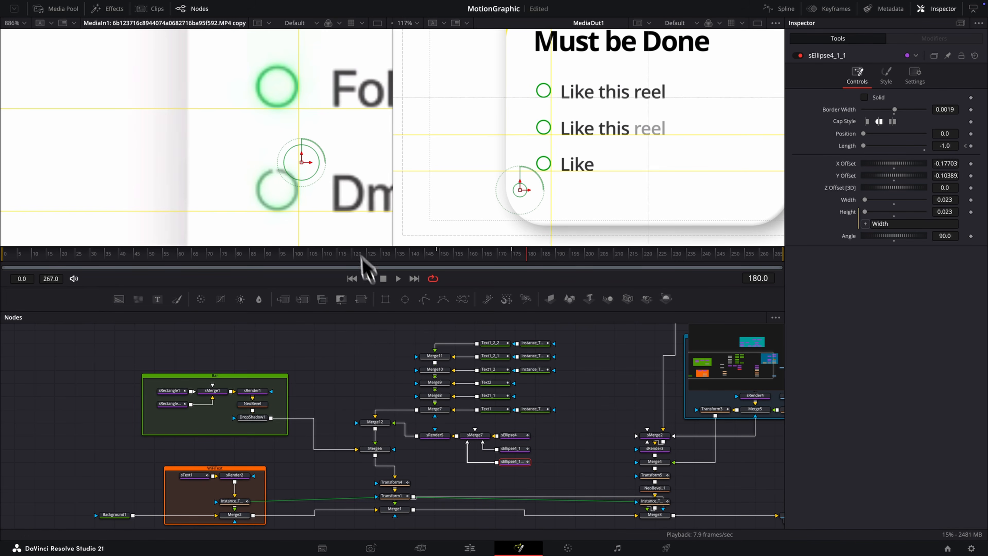
scroll(352, 227, down, 3)
click(444, 256)
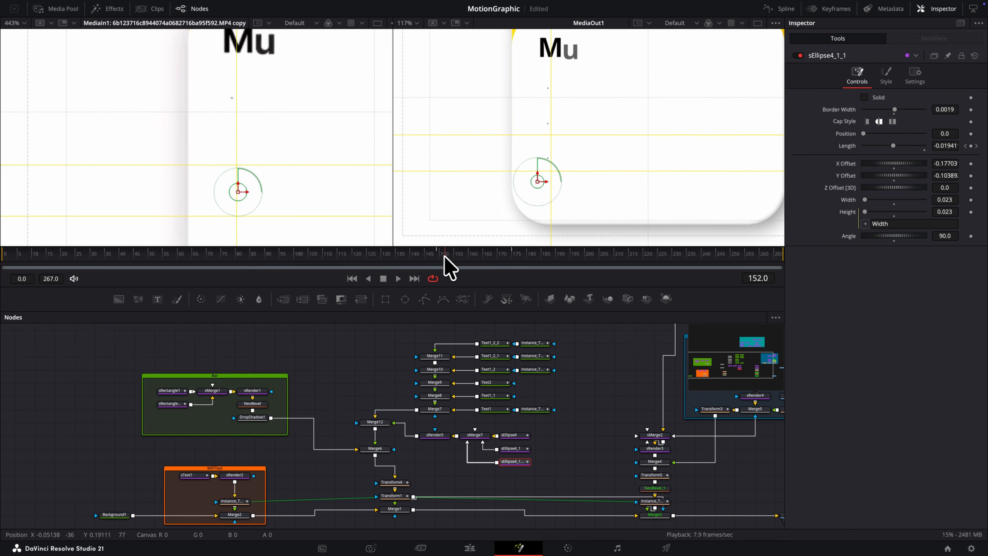
mouse_move(445, 256)
mouse_down()
mouse_move(457, 256)
mouse_move(450, 256)
mouse_up()
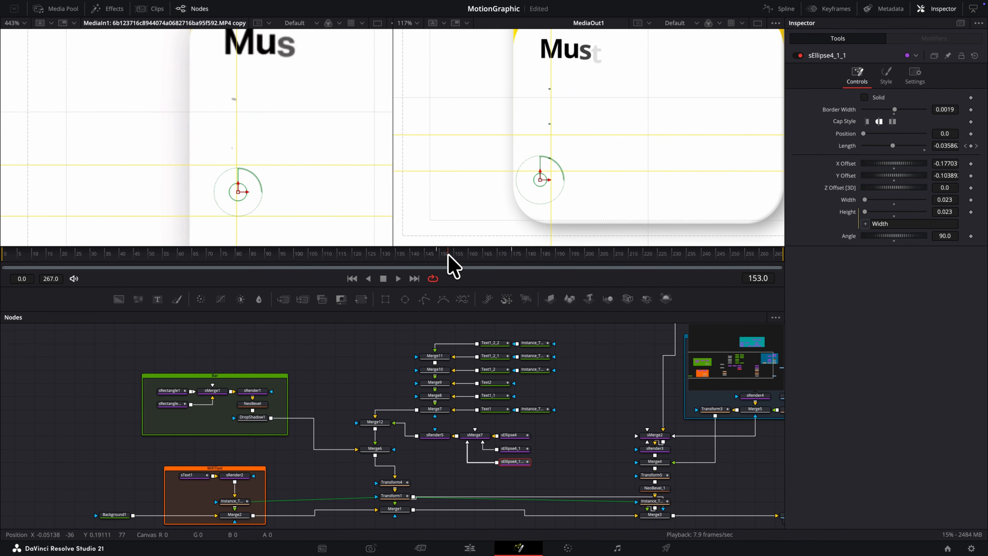
click(832, 8)
click(413, 366)
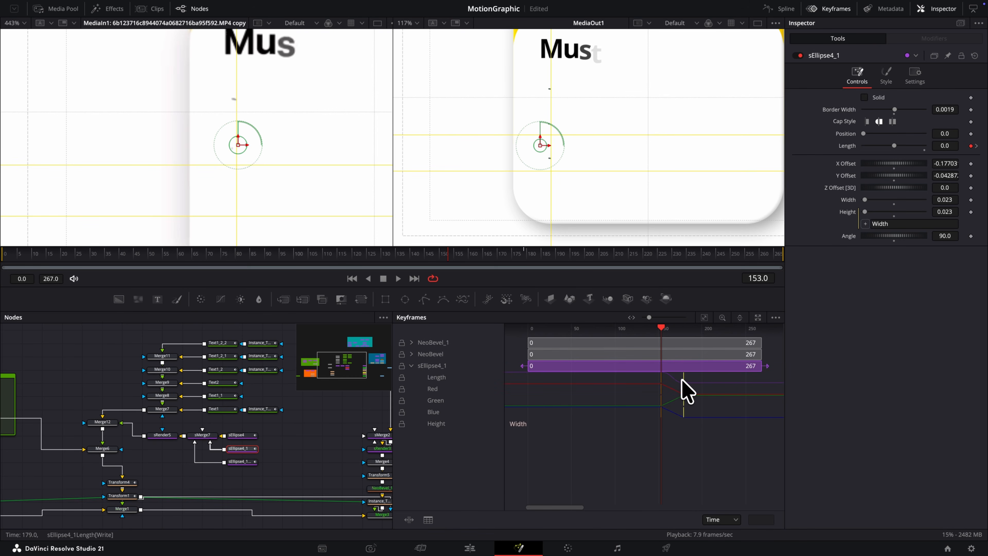
click(245, 463)
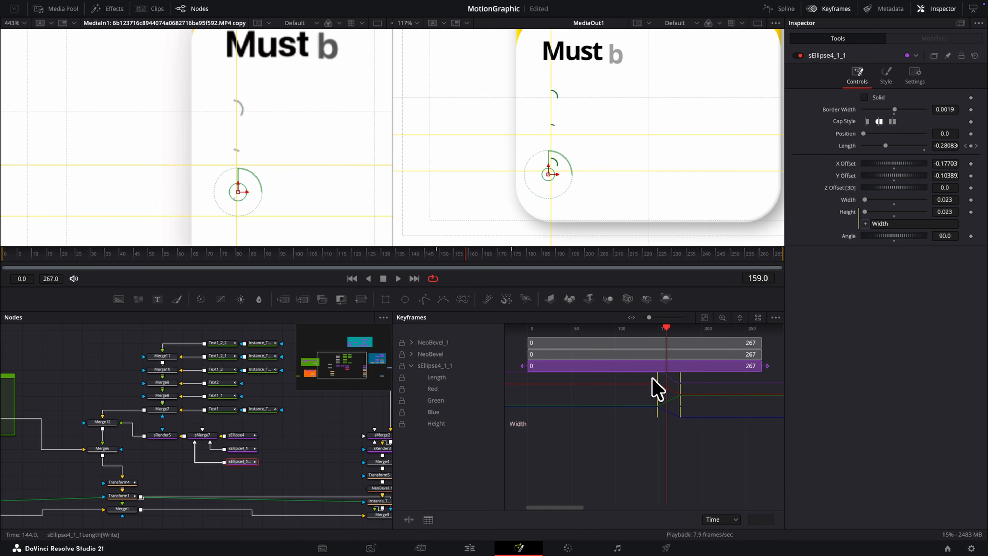
click(824, 9)
Step: Add a Neo Glow node after sRender5 with a green tint, intensity 0.291, radius 1.265 and spread 1.48
drag(340, 439, 354, 451)
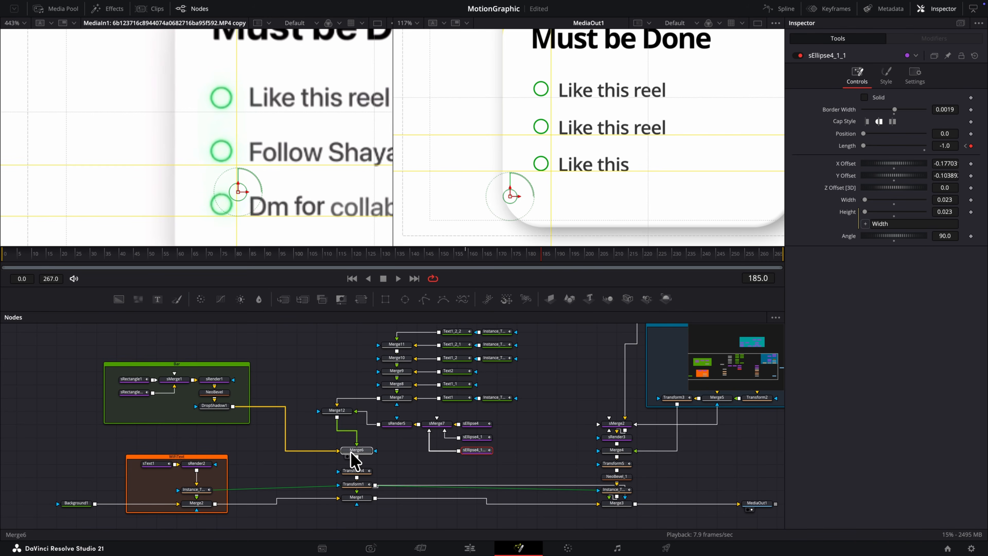
drag(494, 470, 383, 416)
drag(389, 424, 446, 426)
click(447, 425)
key(shift+space)
text(neoglow)
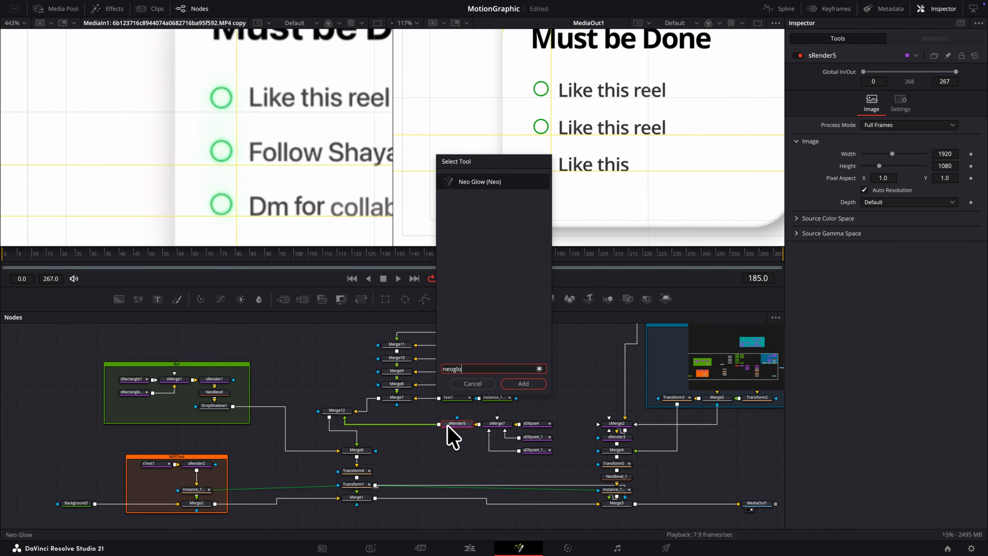
key(Return)
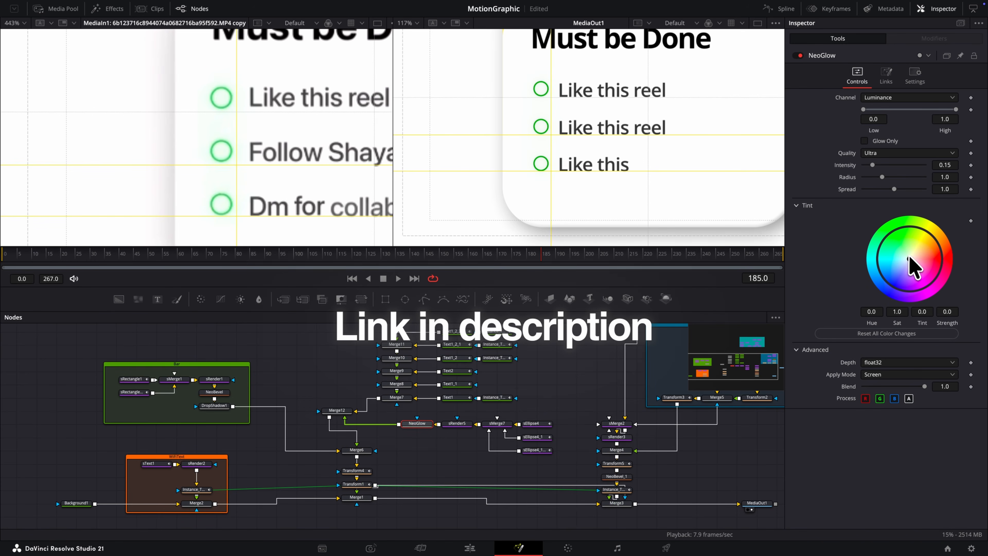
drag(907, 248, 907, 247)
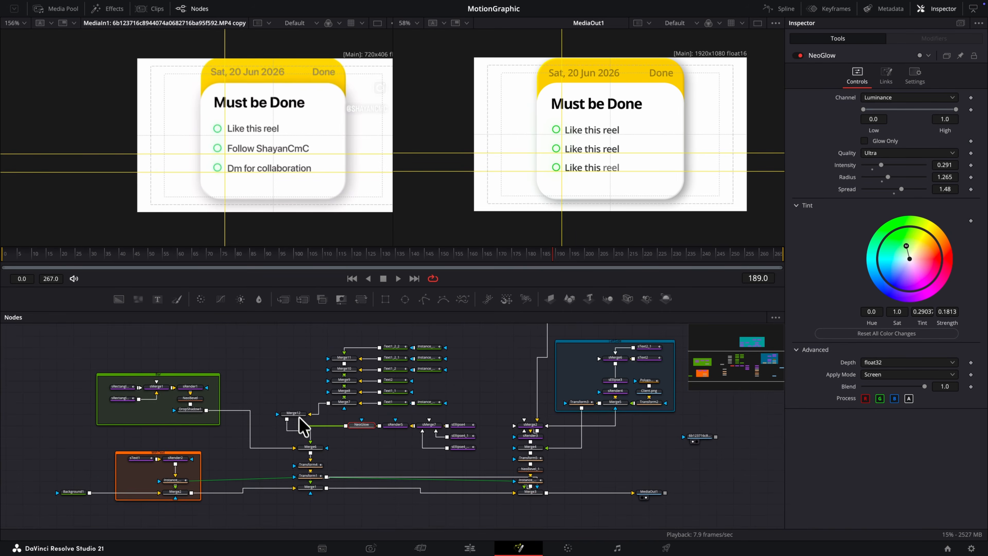
Step: Group the card's text and circle nodes in an Underlay and rename it NodesText
click(311, 426)
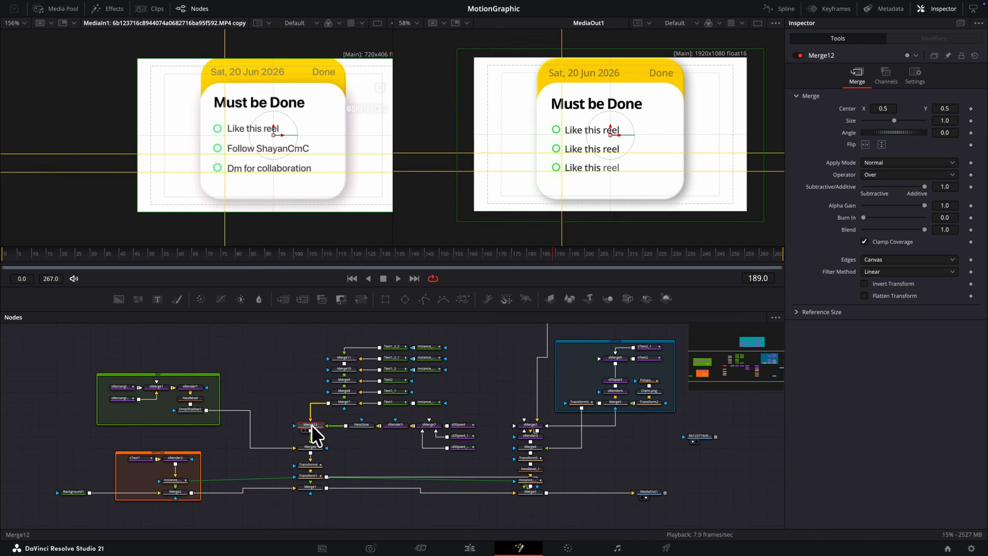
drag(328, 326, 491, 459)
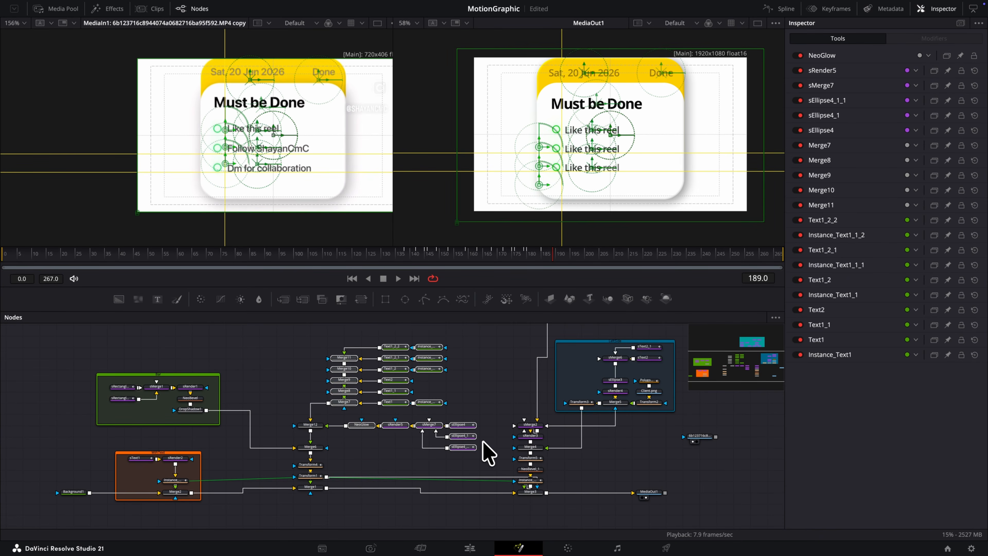
key(shift+space)
text(underl)
key(Return)
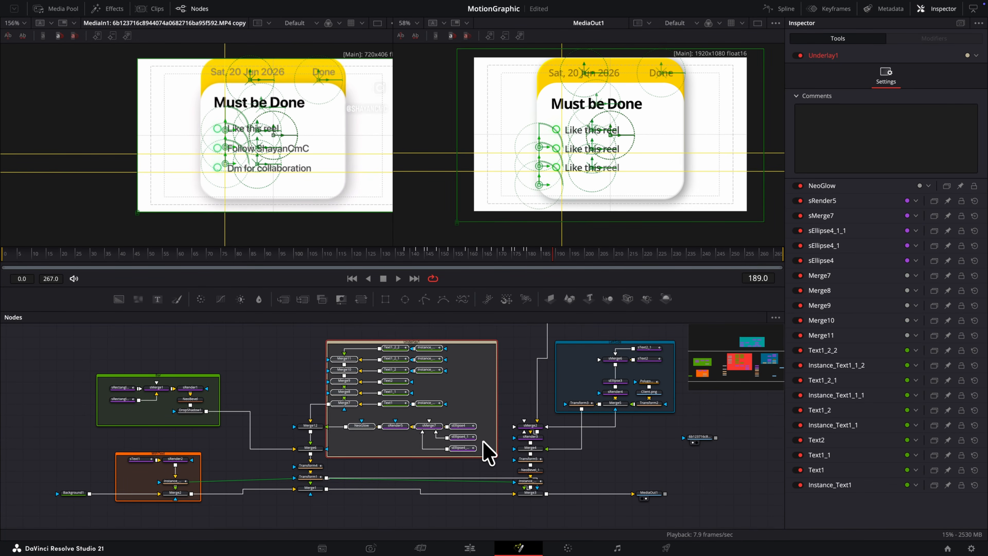
key(F2)
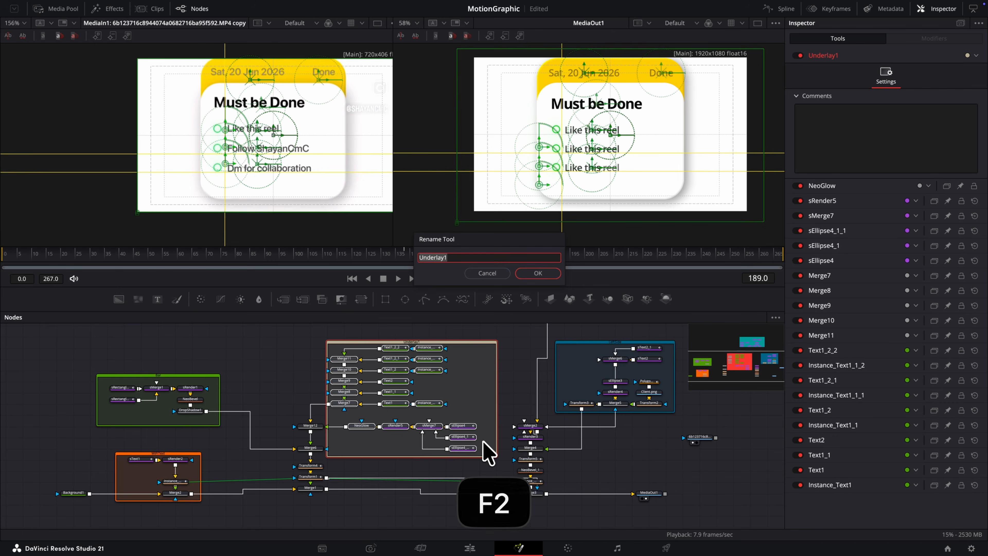
text(NodesText)
key(Return)
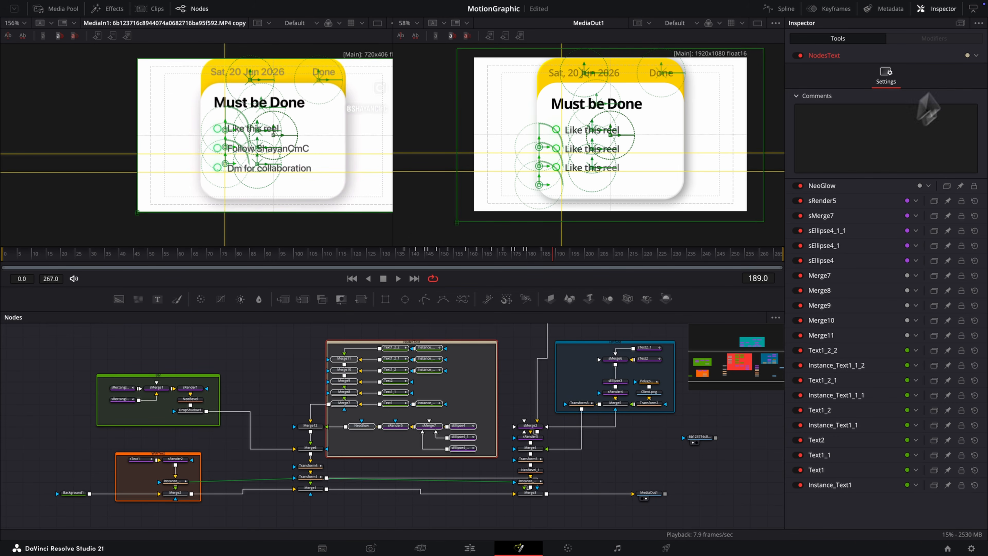
Step: Color the NodesText underlay light blue
click(977, 56)
click(966, 152)
click(622, 448)
Step: Move MediaOut1 and the reference clip node away from the final merge to make room for new nodes
scroll(623, 448, right, 5)
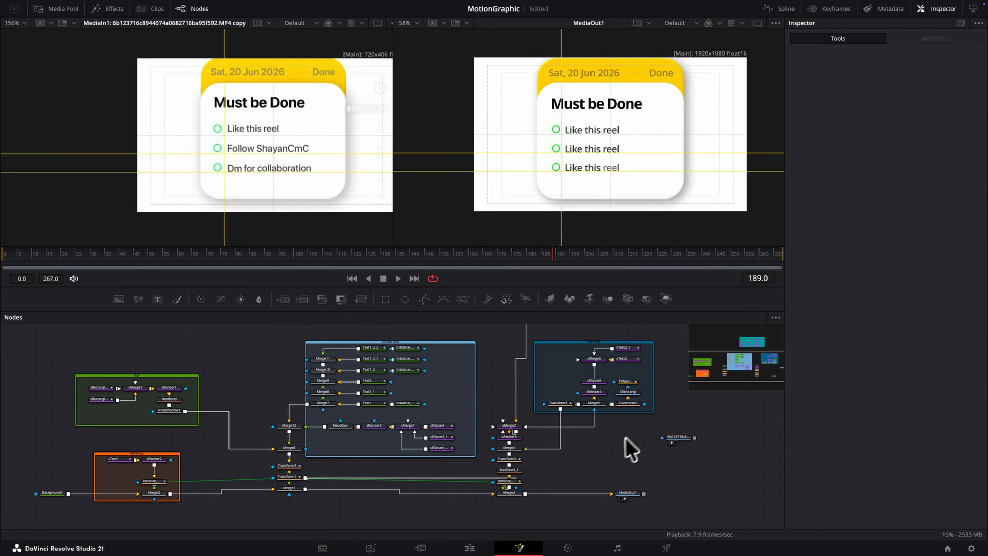
scroll(534, 483, up, 1)
drag(520, 493, 676, 493)
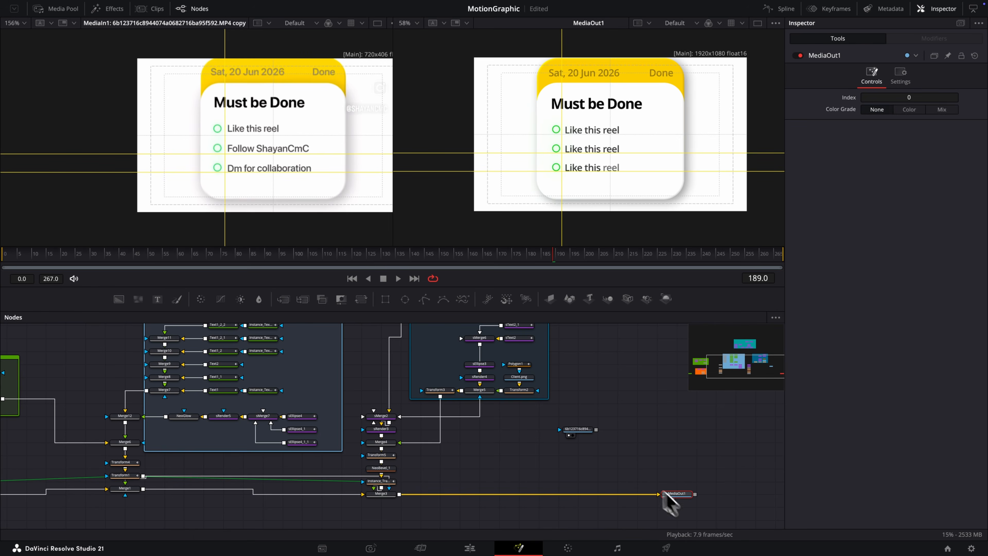
drag(579, 429, 697, 417)
Step: Bring the windows-cursor image from the media pool into the flow, merged between Merge3 and MediaOut1
click(56, 11)
click(94, 172)
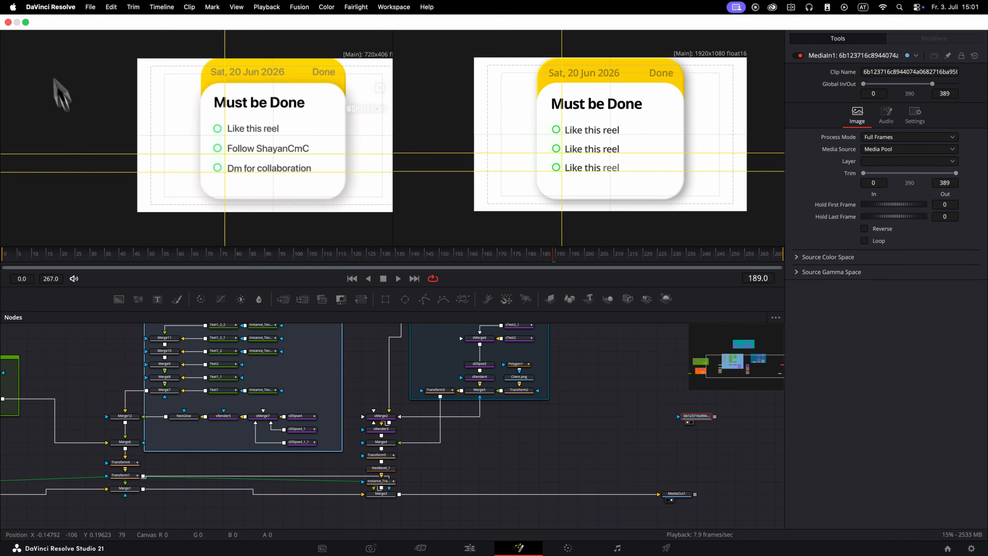
click(57, 10)
drag(155, 235, 399, 495)
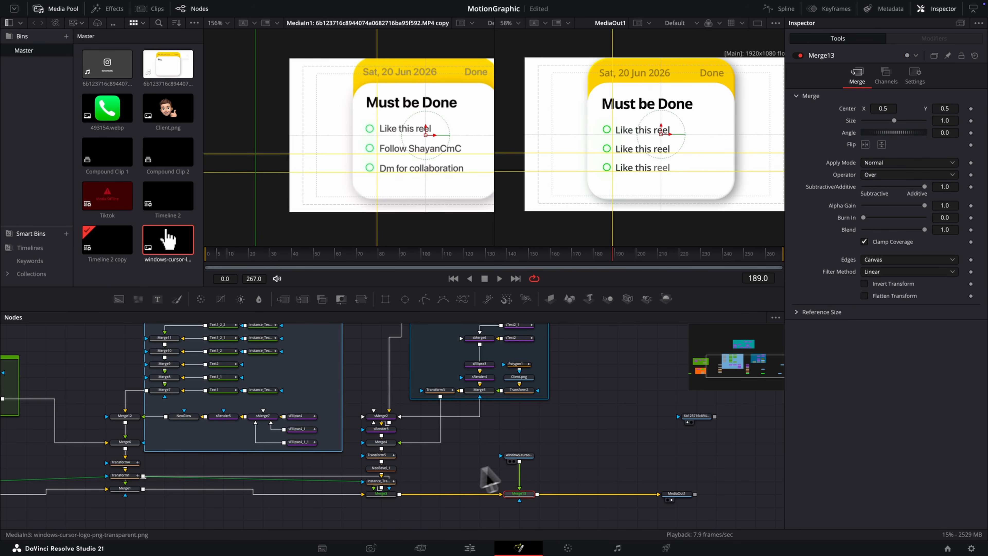
Step: Add a Transform node after the cursor image and scale the cursor to 0.3
click(526, 455)
key(shift+space)
text(transform)
key(Return)
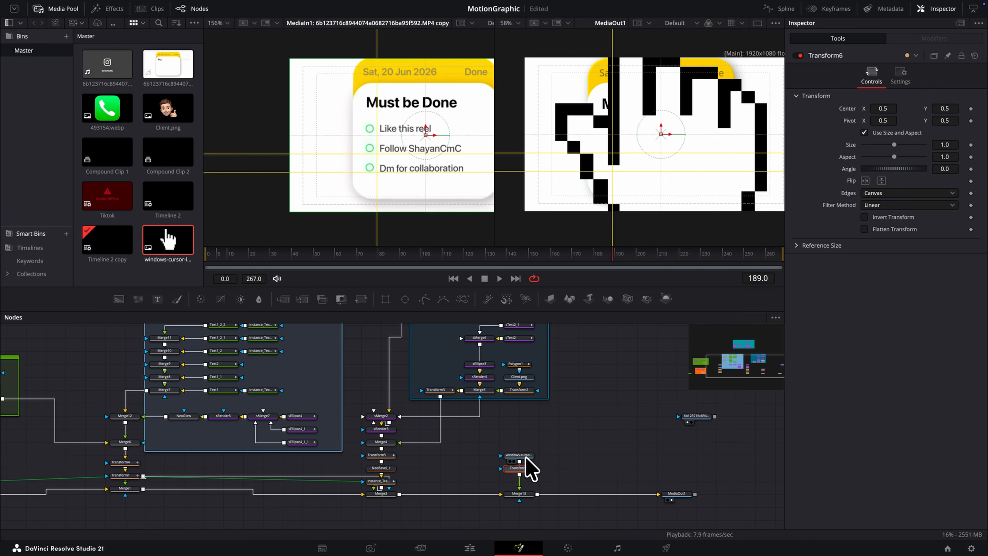
drag(894, 145, 873, 145)
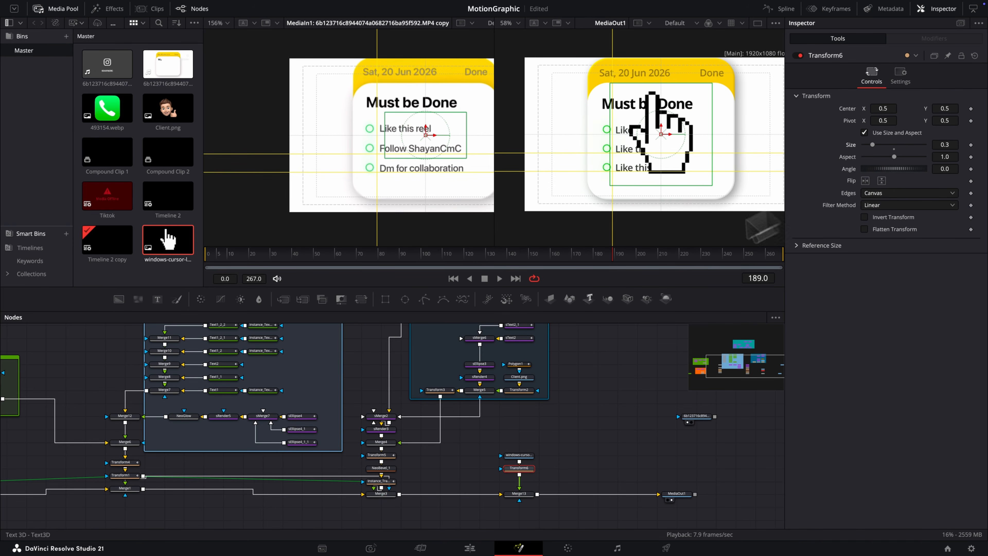
Step: At frame 77, set the cursor's angle to 65.2 and reduce its size to about 0.08
click(554, 256)
click(468, 258)
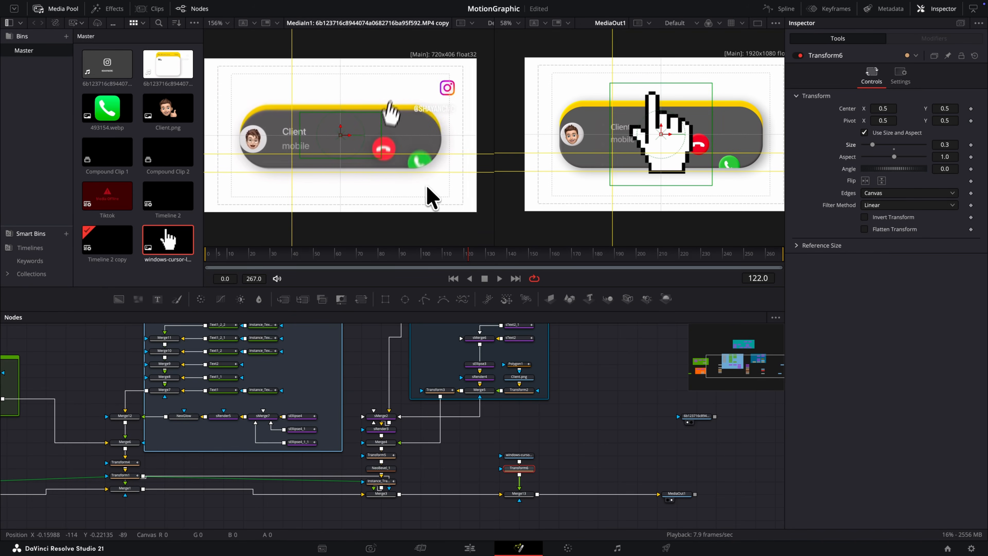
drag(434, 253, 377, 253)
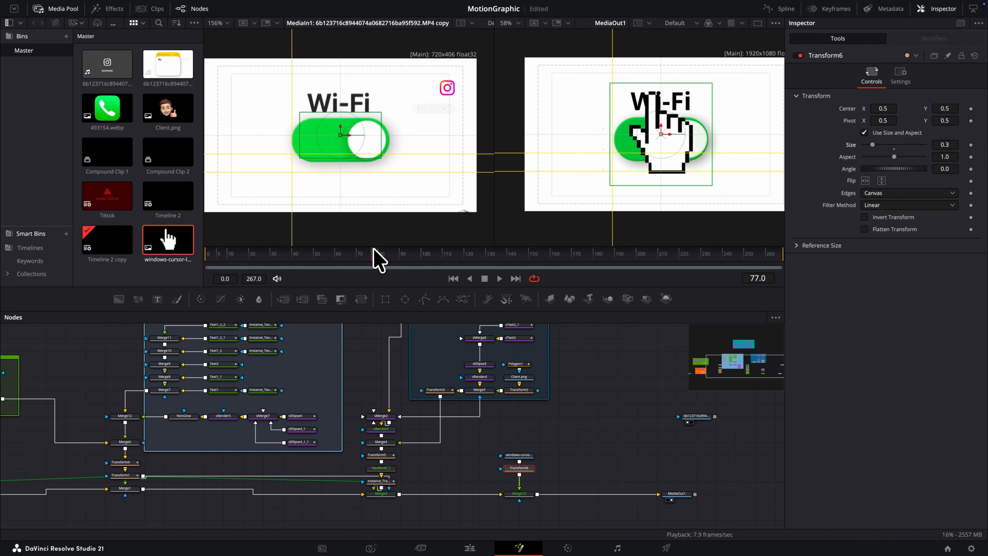
drag(887, 170, 841, 145)
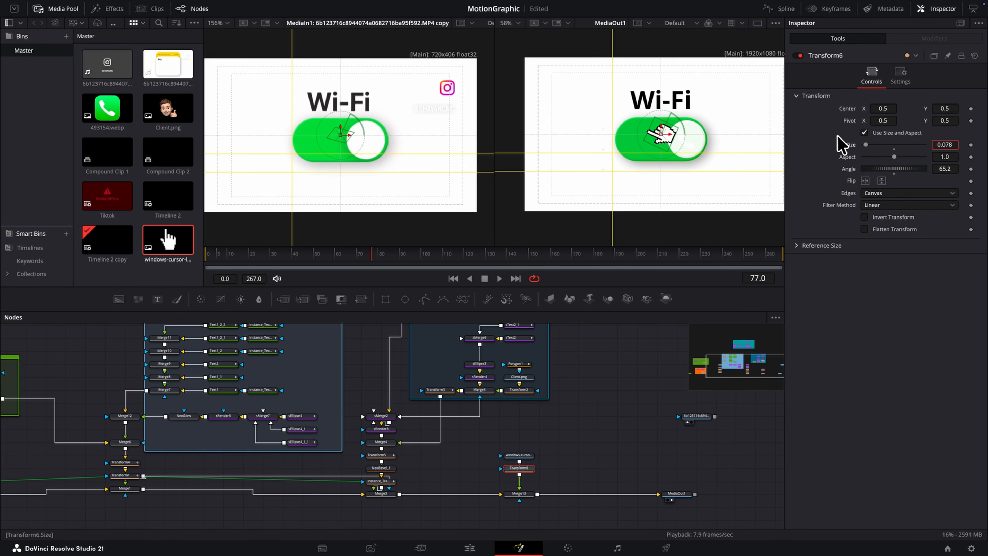
Step: Keyframe the cursor's Center beyond the frame's lower-right corner at frame 77 and beyond the upper-right corner at frame 142
drag(662, 150, 757, 220)
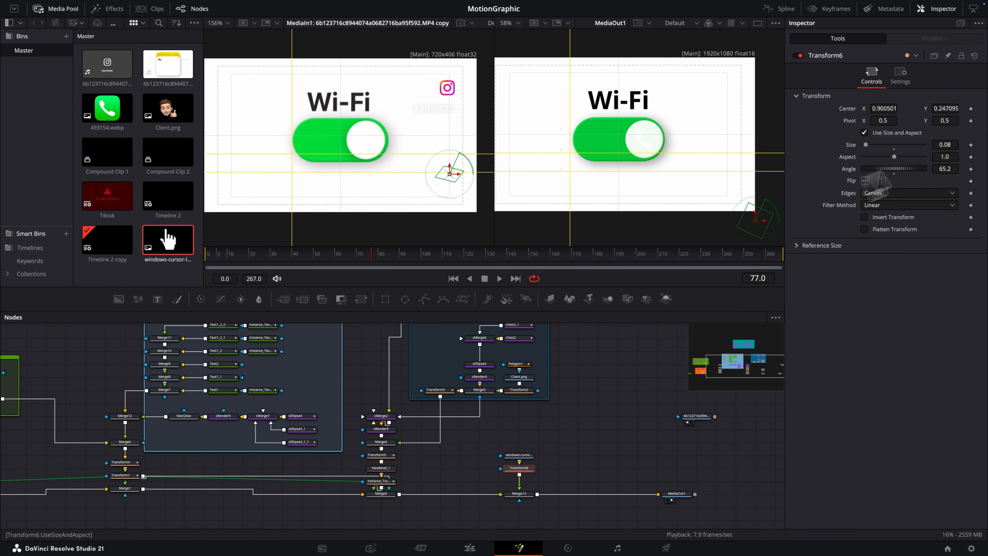
click(971, 109)
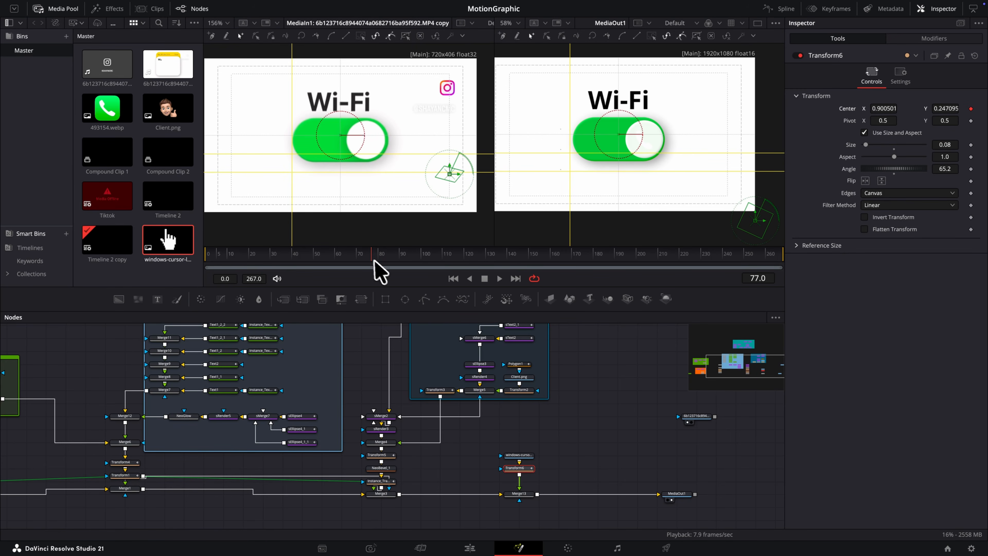
drag(374, 261, 512, 257)
mouse_move(755, 220)
mouse_down()
mouse_move(777, 129)
mouse_move(763, 71)
mouse_up()
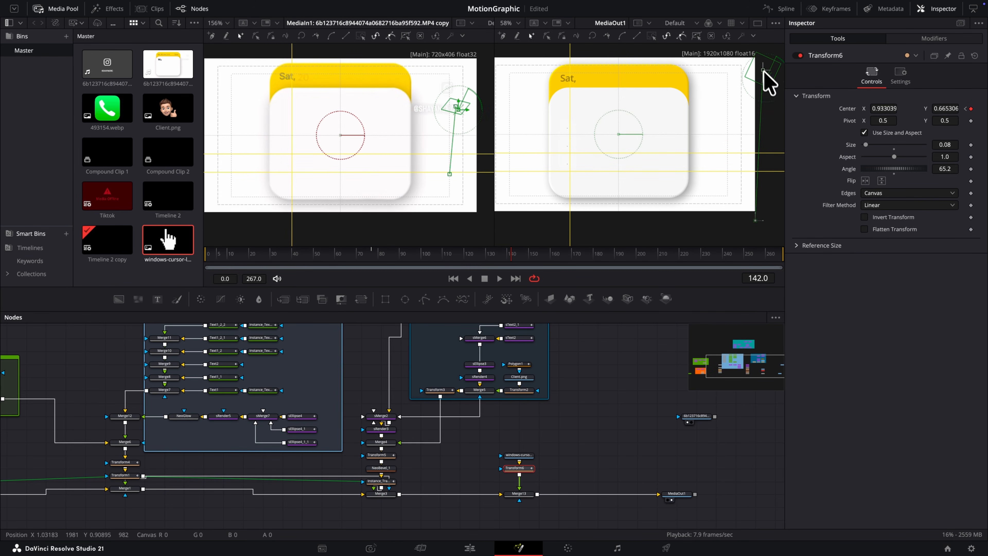
Step: At frame 106, place the cursor over the red decline button and curve its motion path smoothly
drag(482, 258, 436, 252)
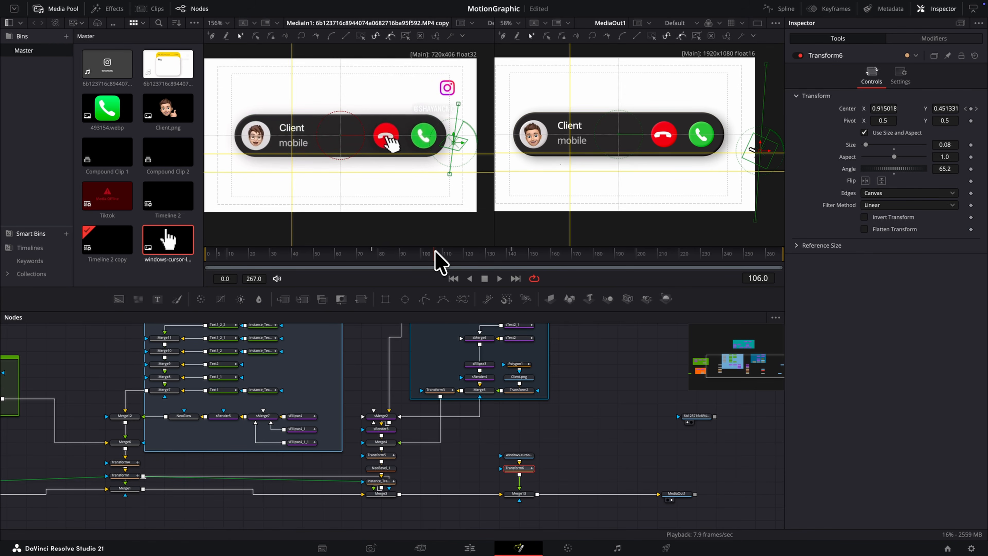
drag(742, 166, 677, 144)
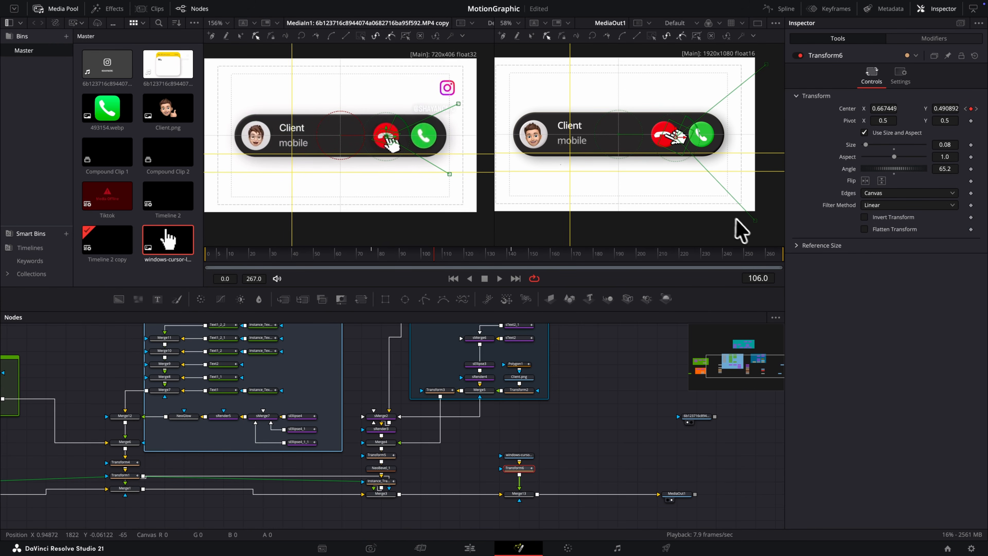
drag(741, 229, 673, 66)
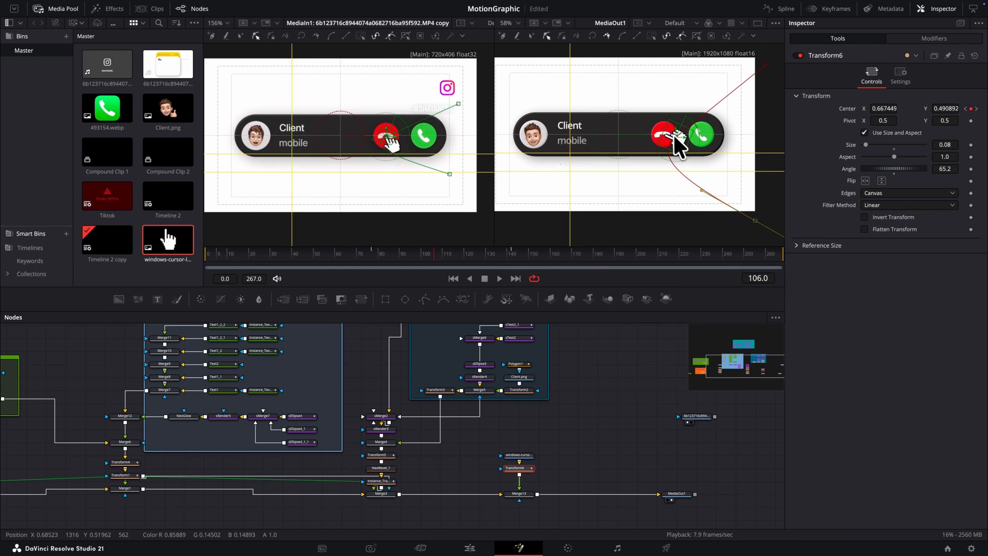
drag(674, 135, 670, 136)
Step: Keyframe the cursor's angle at 10.4 at frame 106, align its fingertip with the decline button, and rotate it further at frame 142
mouse_move(443, 252)
mouse_down()
mouse_move(372, 257)
mouse_move(439, 255)
mouse_up()
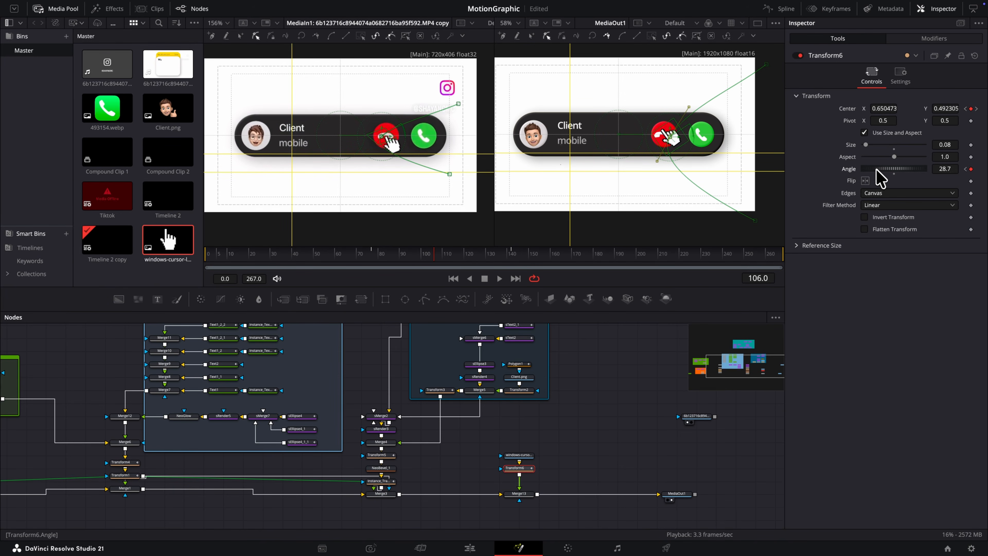
drag(873, 170, 871, 170)
drag(670, 137, 667, 142)
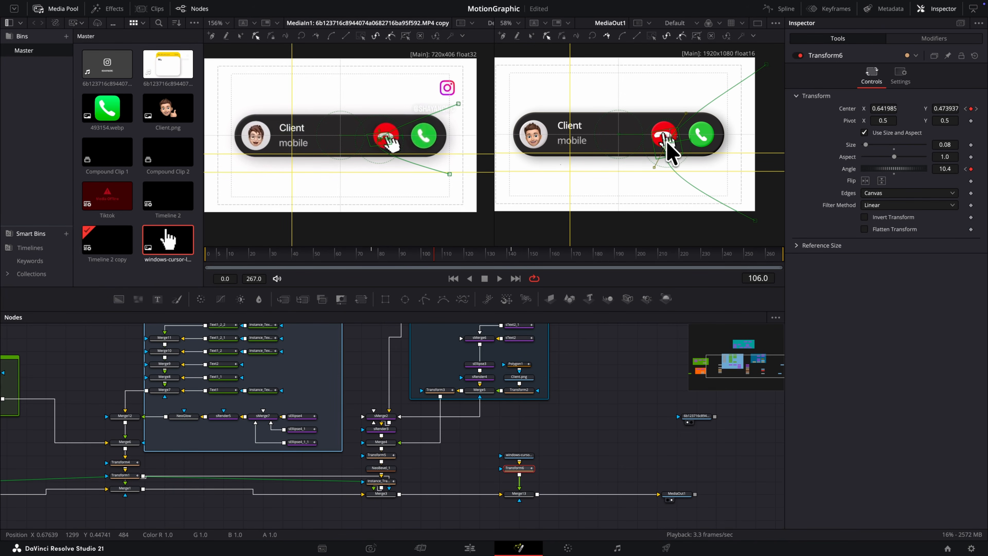
drag(452, 253, 514, 258)
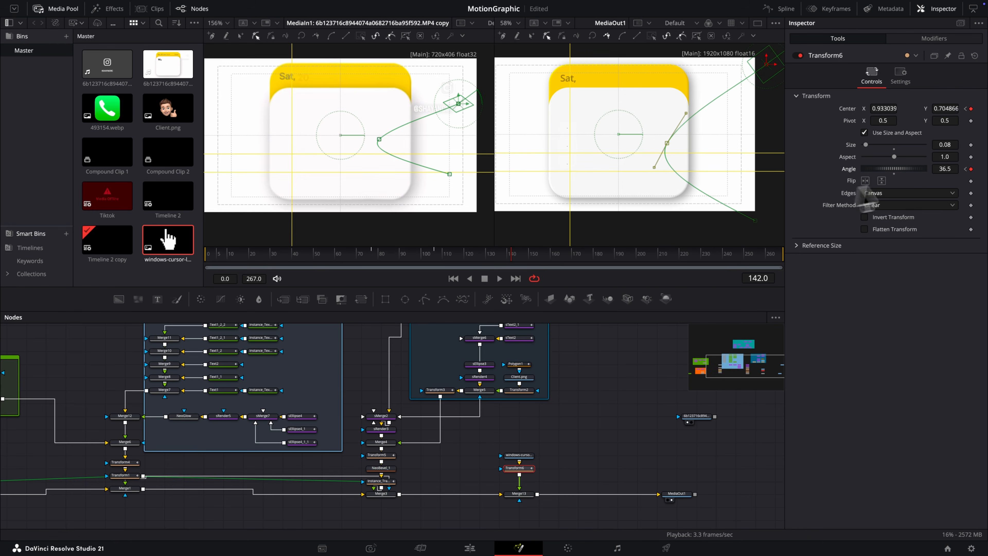
Step: Apply Out Cubic easing to the hand cursor's Center displacement curve between the keyframes at frames 77 and 106
key([)
click(781, 9)
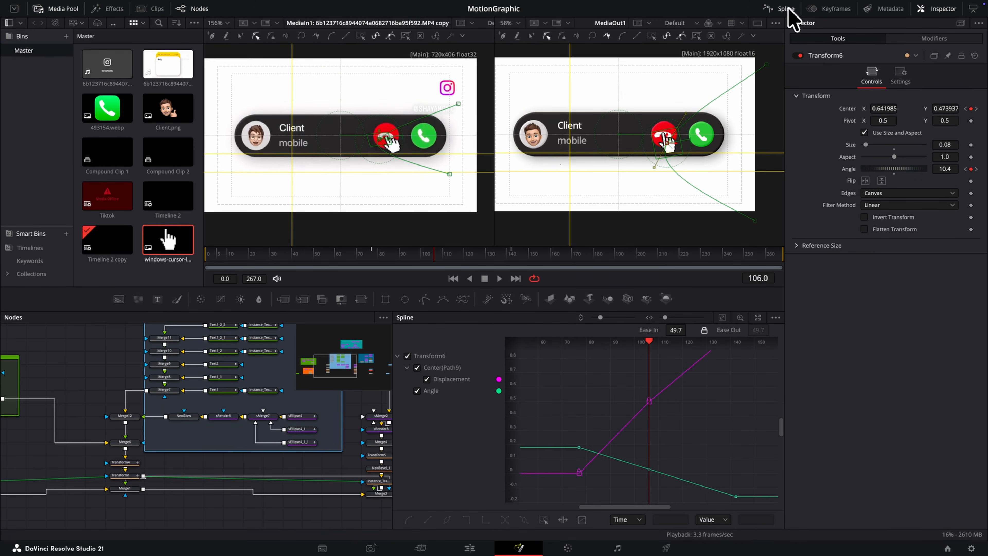
click(417, 391)
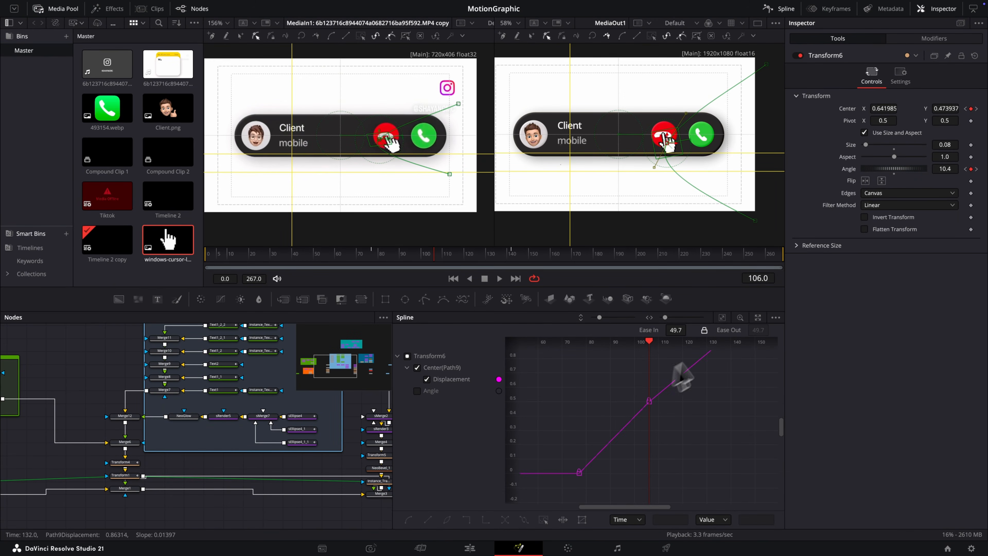
click(722, 318)
drag(529, 407, 640, 492)
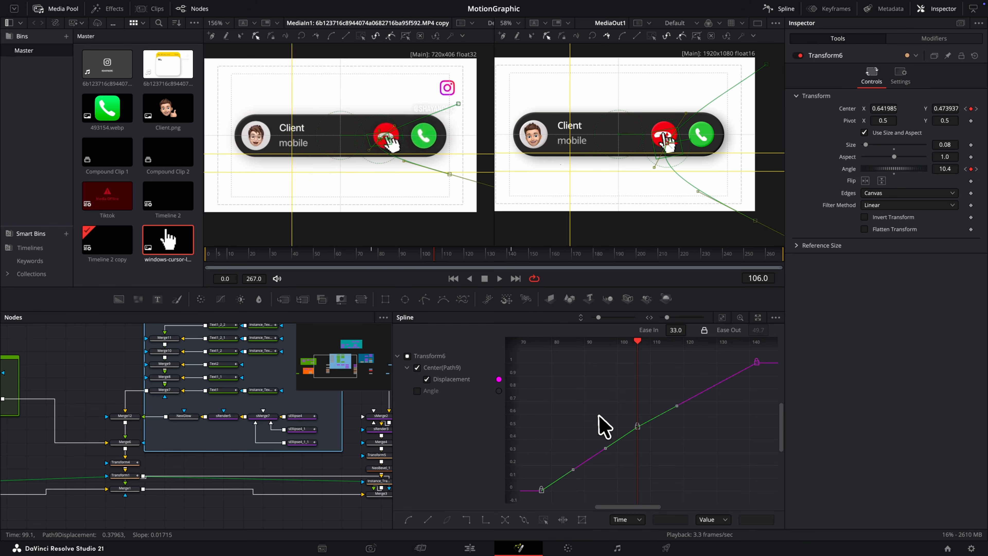
right_click(601, 423)
mouse_move(651, 284)
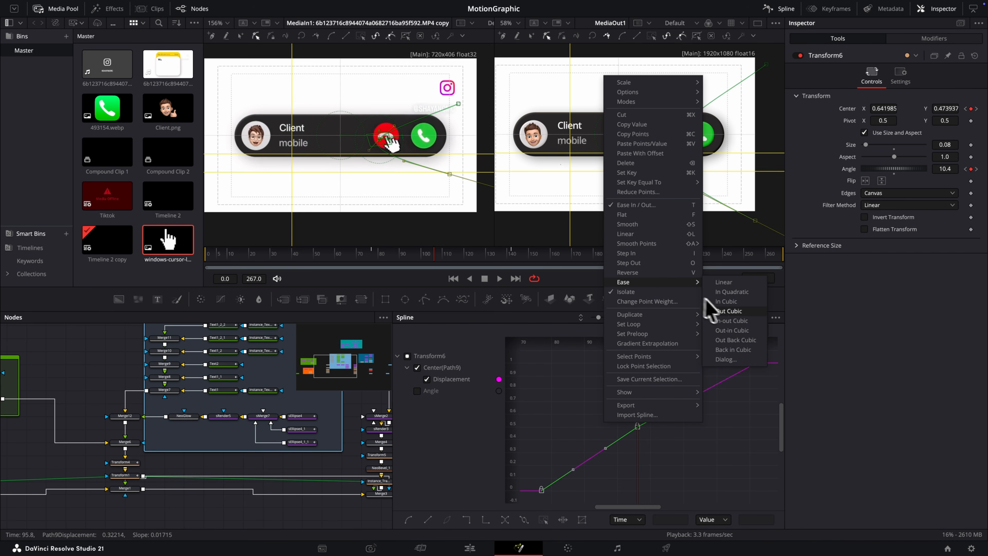
click(733, 311)
Step: Apply In Cubic easing to the cursor's Center displacement curve between frames 106 and 142
drag(767, 454, 622, 345)
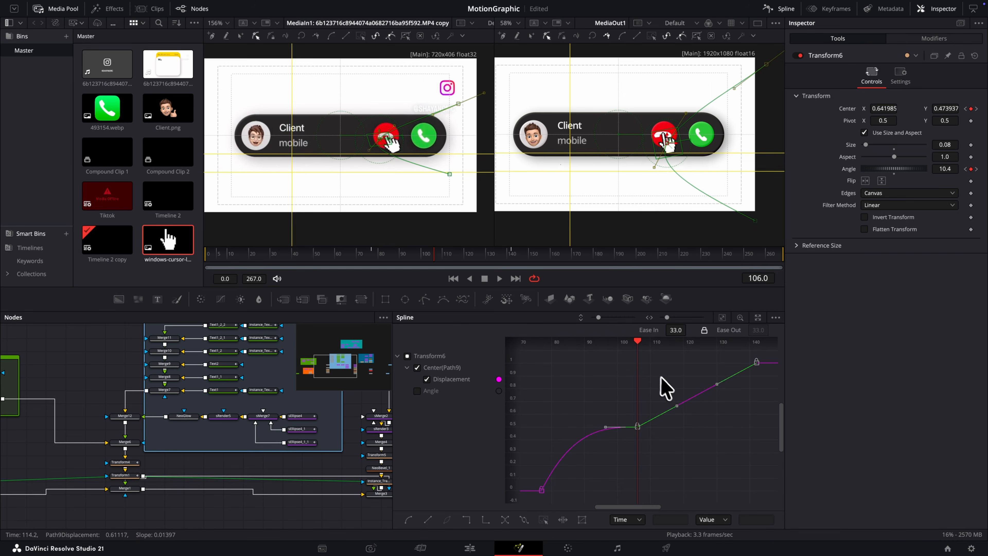
right_click(663, 387)
click(792, 271)
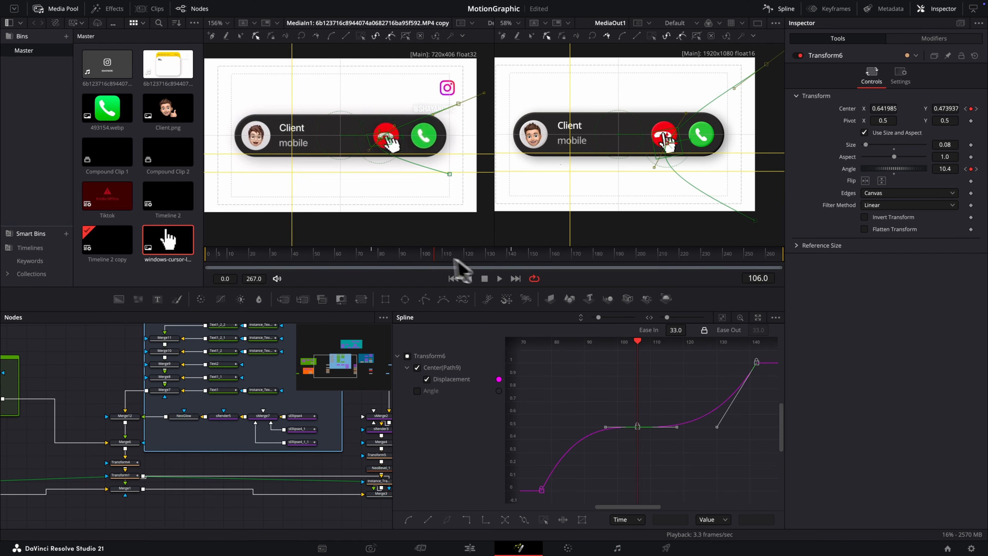
Step: Reshape the cursor's motion path by making the lower tangent at the decline-button point nearly vertical
drag(426, 259, 397, 266)
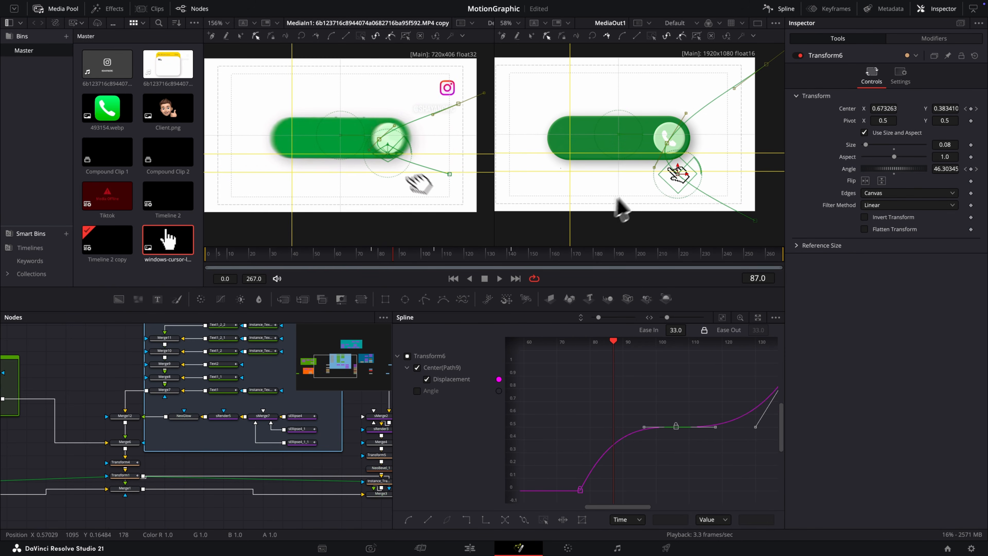
click(349, 471)
scroll(308, 484, right, 6)
click(289, 468)
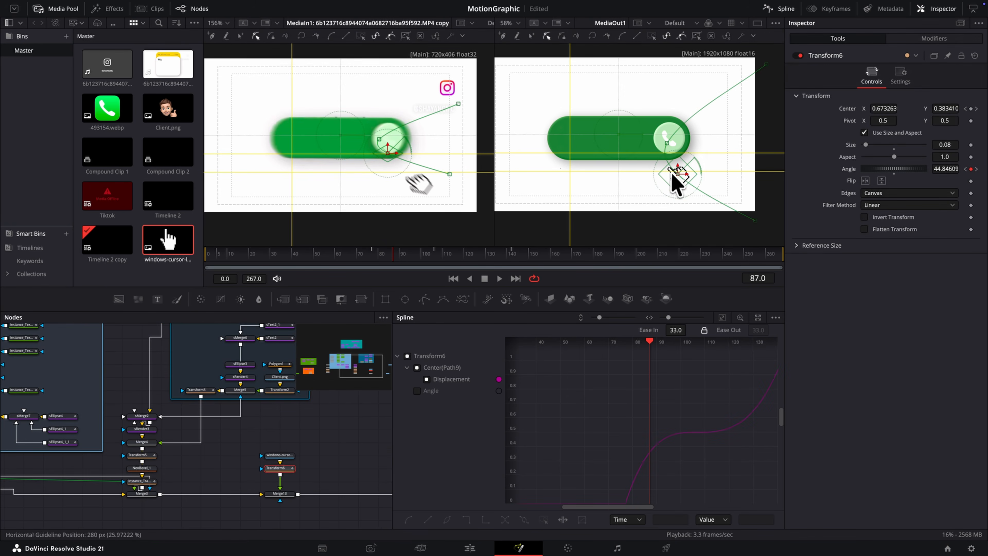
click(667, 143)
drag(658, 165, 668, 187)
Step: Isolate the cursor's Angle curve and apply Out Cubic easing between frames 77 and 106
key(alt+[)
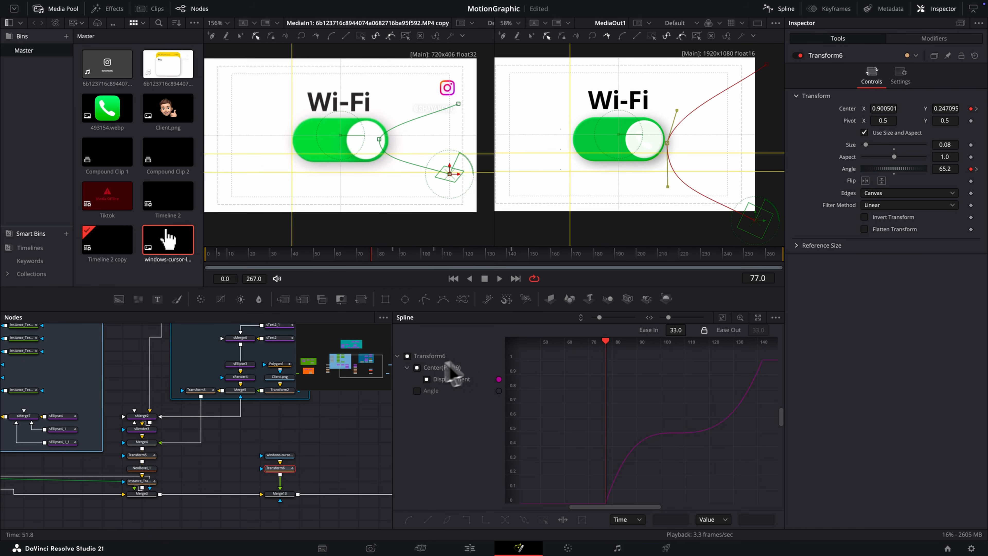
click(417, 368)
click(417, 391)
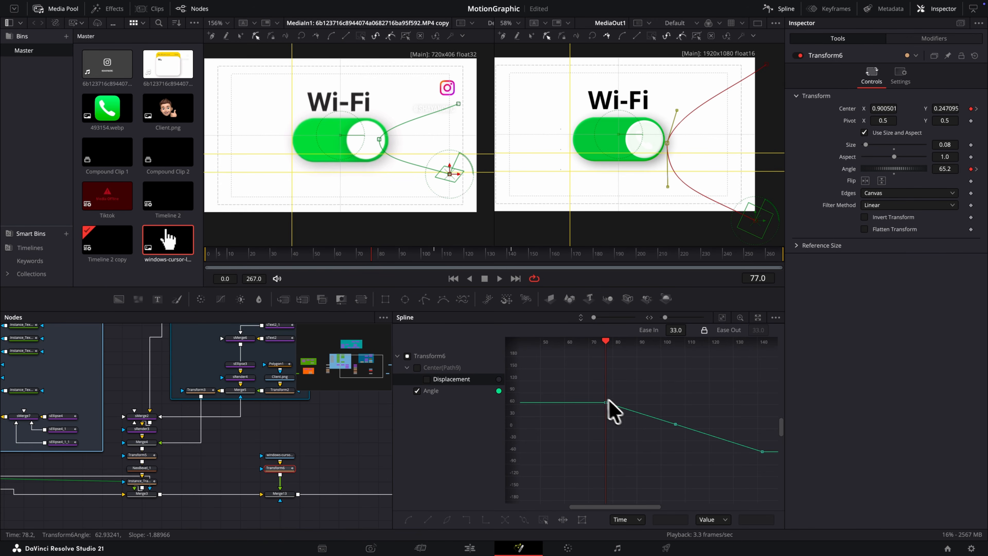
drag(685, 448, 683, 444)
right_click(683, 444)
mouse_move(722, 228)
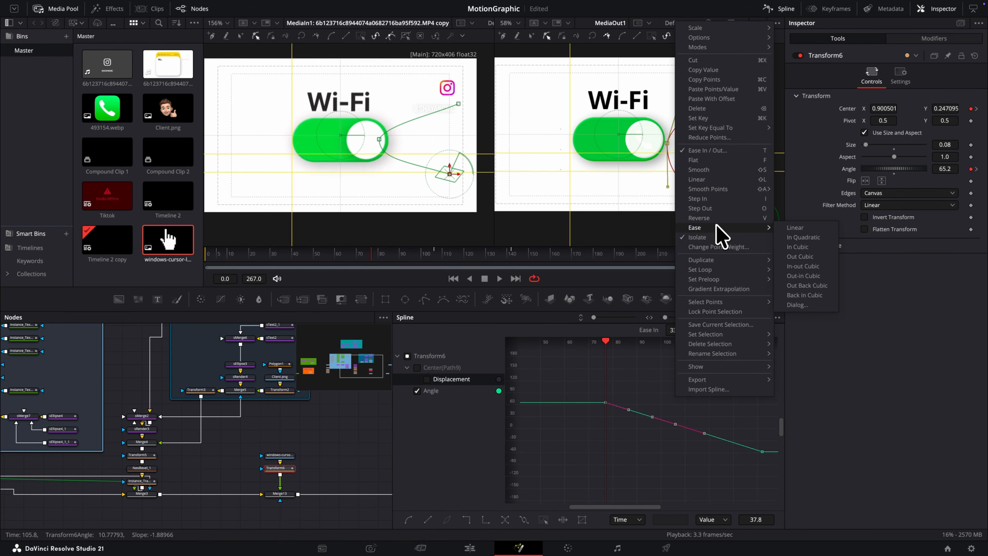
click(799, 257)
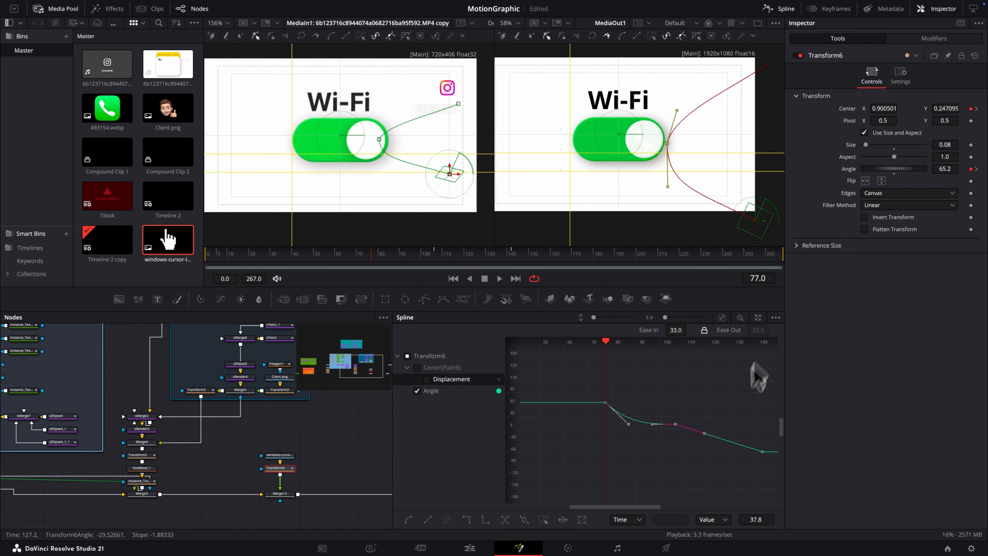
Step: Apply In Cubic easing to the cursor's Angle curve between frames 106 and 142
drag(772, 476, 769, 473)
right_click(735, 410)
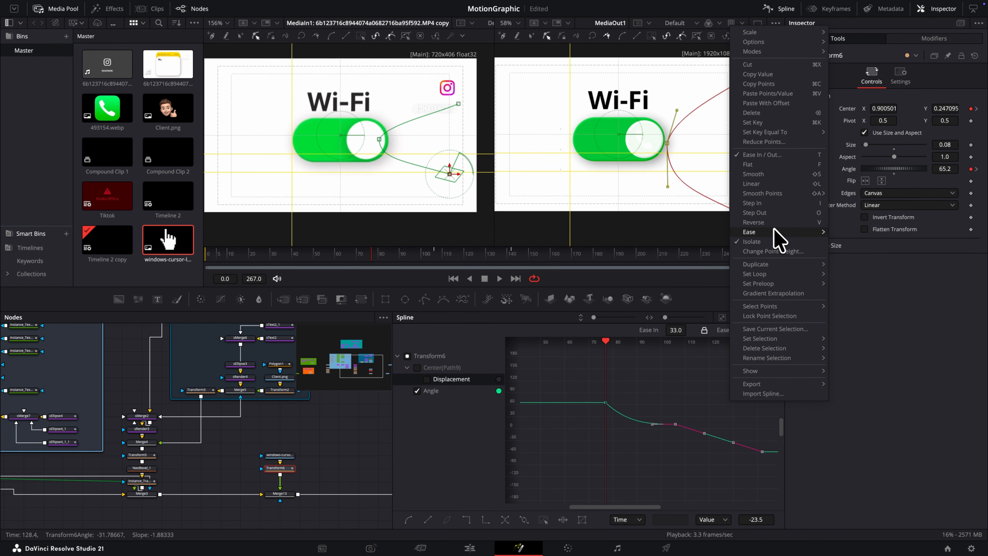
mouse_move(739, 247)
click(853, 262)
Step: Animate the cursor's tap by keyframing Size at 0.08 on frame 107, 0.07 on frame 109 and 0.08 on frame 114
click(436, 254)
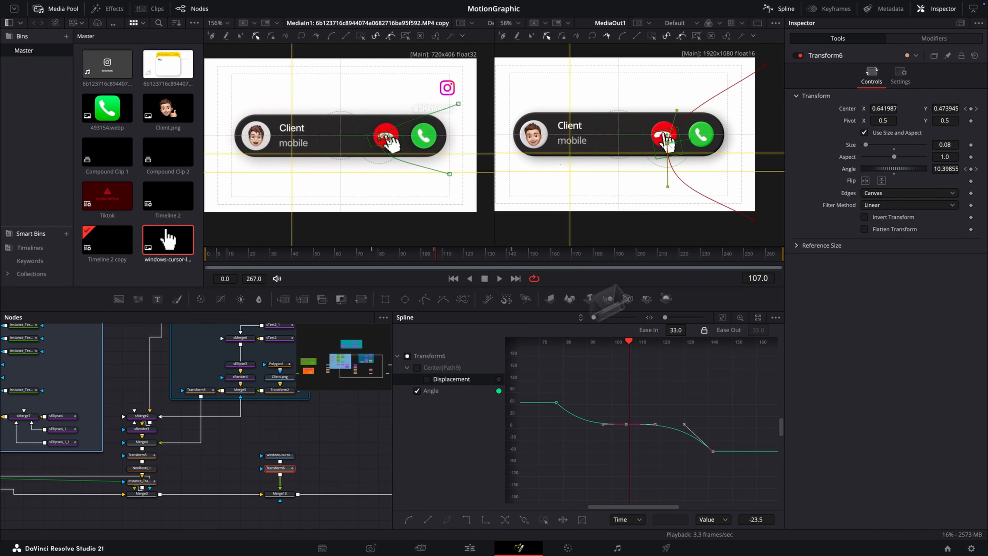
click(970, 144)
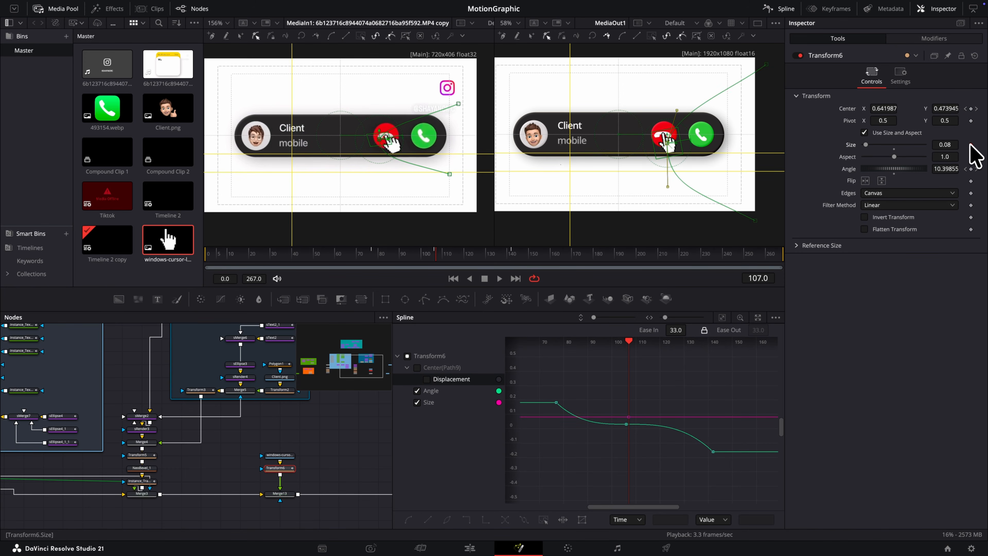
key(Right)
key(Right)
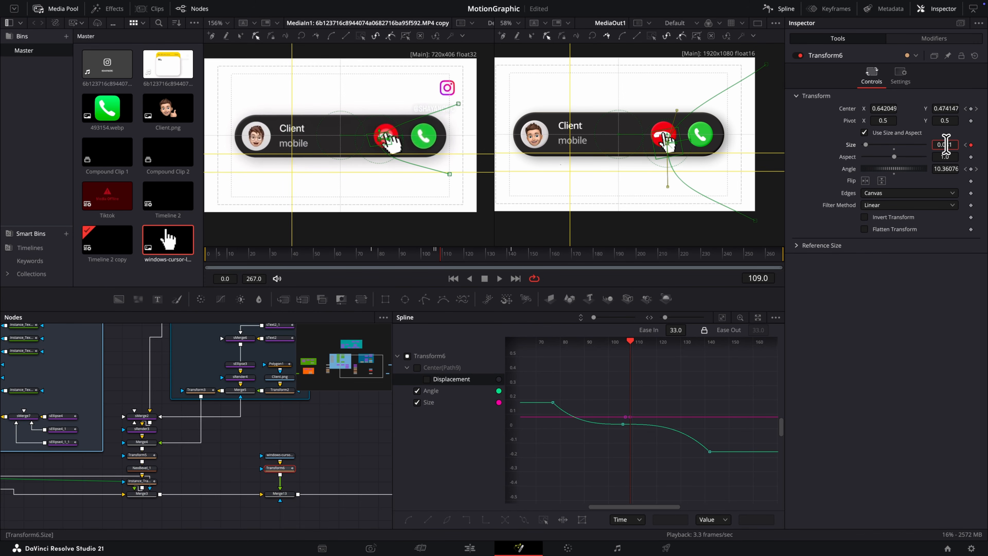
key(Right)
key(Right)
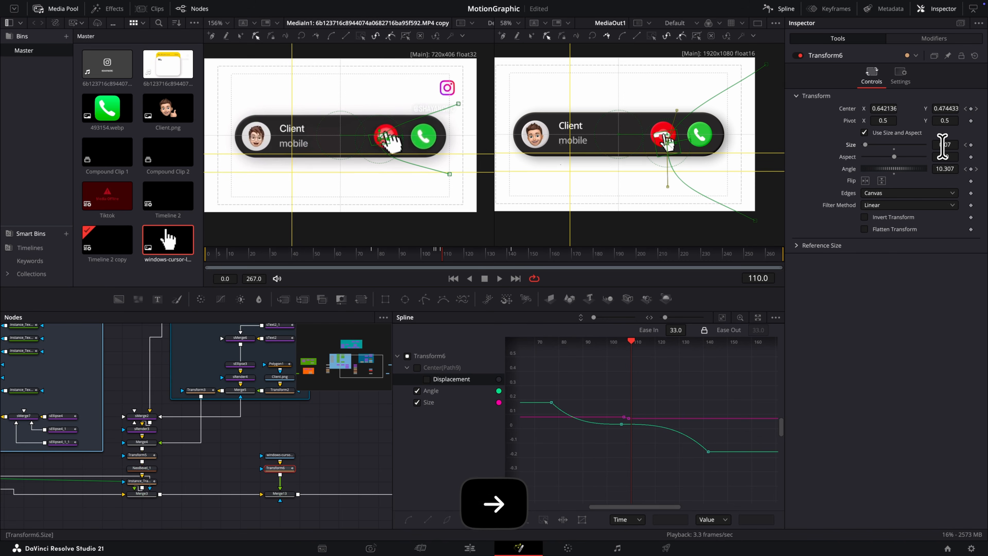
key(Right)
key(Right)
key(Right)
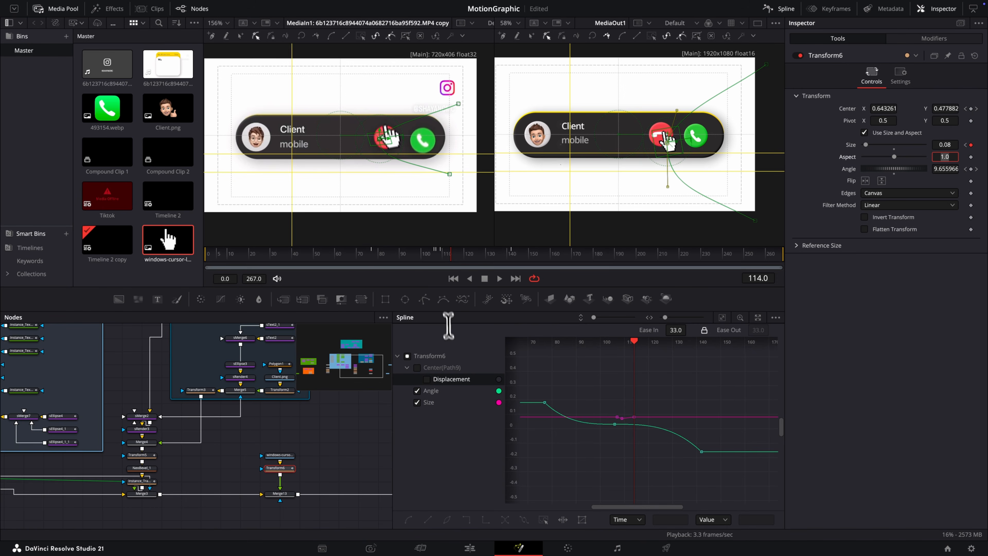
Step: Move the cursor's first Size keyframe to frame 104 and play back the tap animation
click(438, 255)
drag(438, 256, 474, 259)
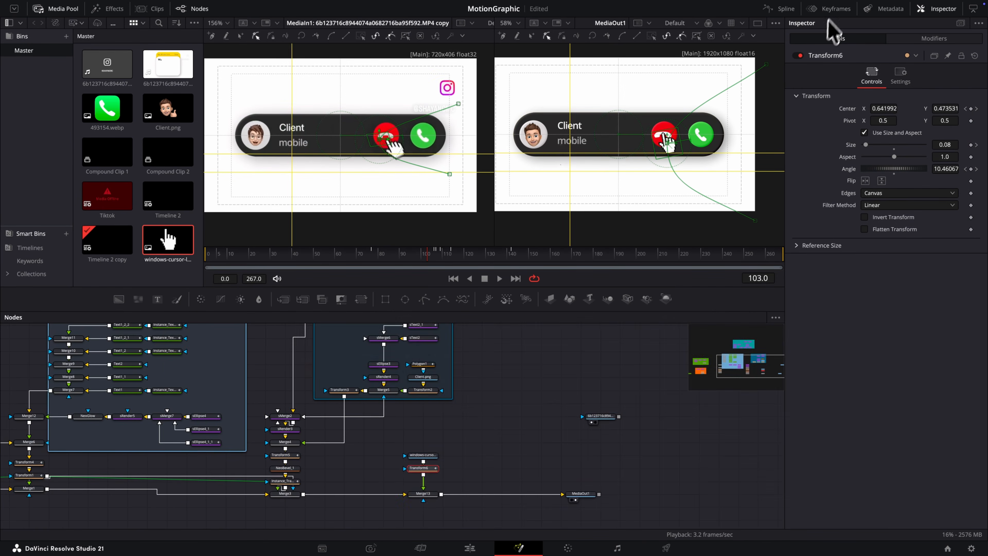
click(830, 9)
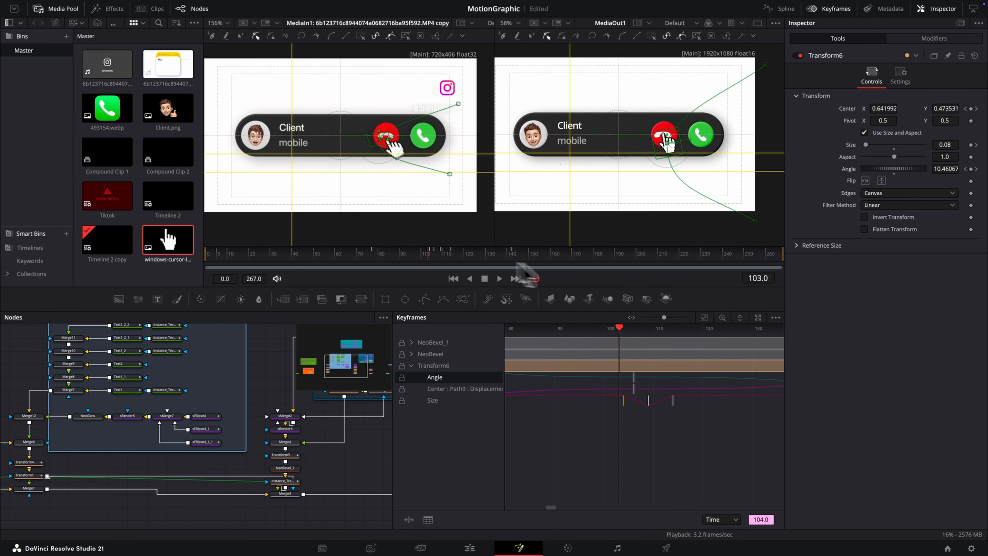
drag(429, 255, 417, 254)
key(space)
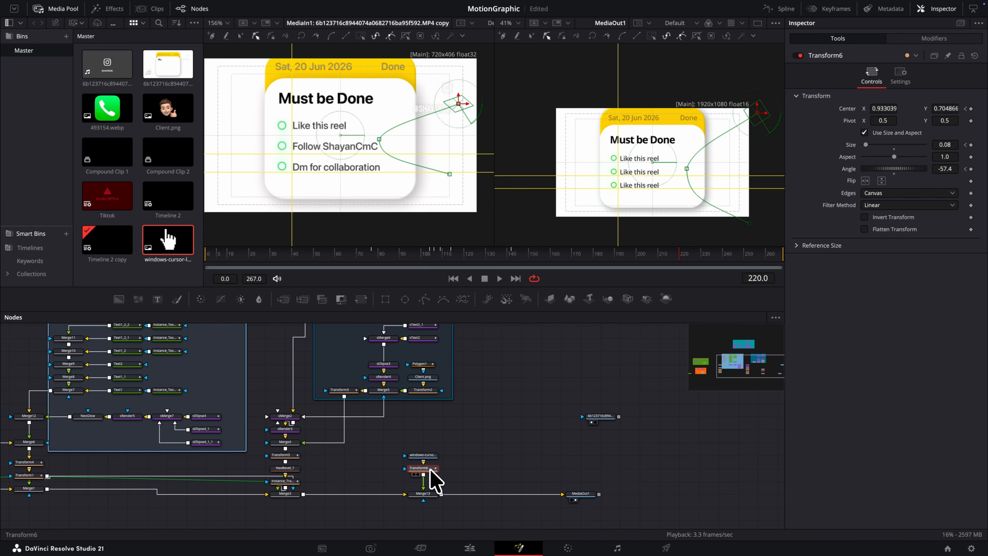
Step: Add another Transform after the cursor's existing one and set its Pivot to X 0.922, Y 0.706 to match the cursor's location
key(shift+space)
text(trans)
key(Return)
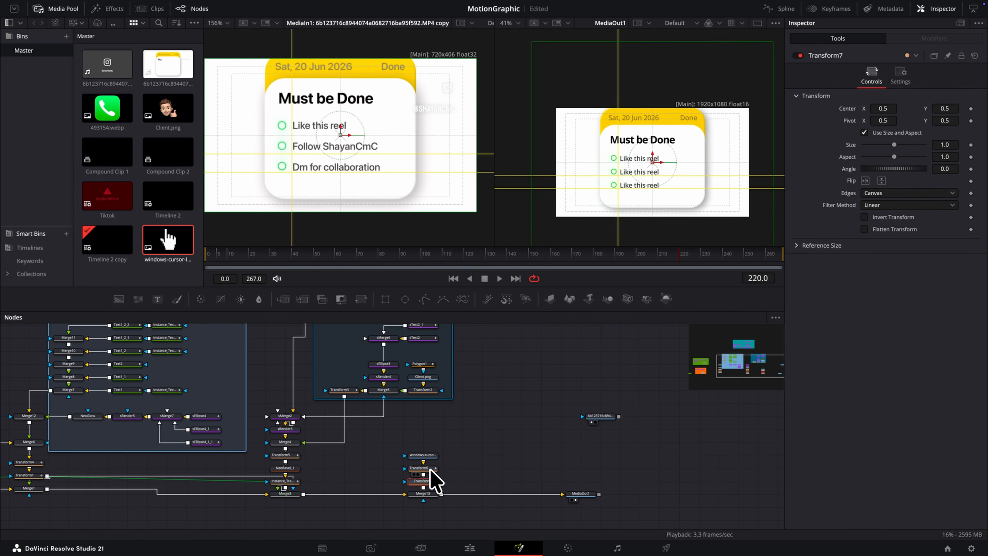
mouse_move(881, 121)
mouse_down()
mouse_move(934, 125)
mouse_move(607, 121)
mouse_move(856, 127)
mouse_up()
drag(950, 120, 558, 110)
click(428, 469)
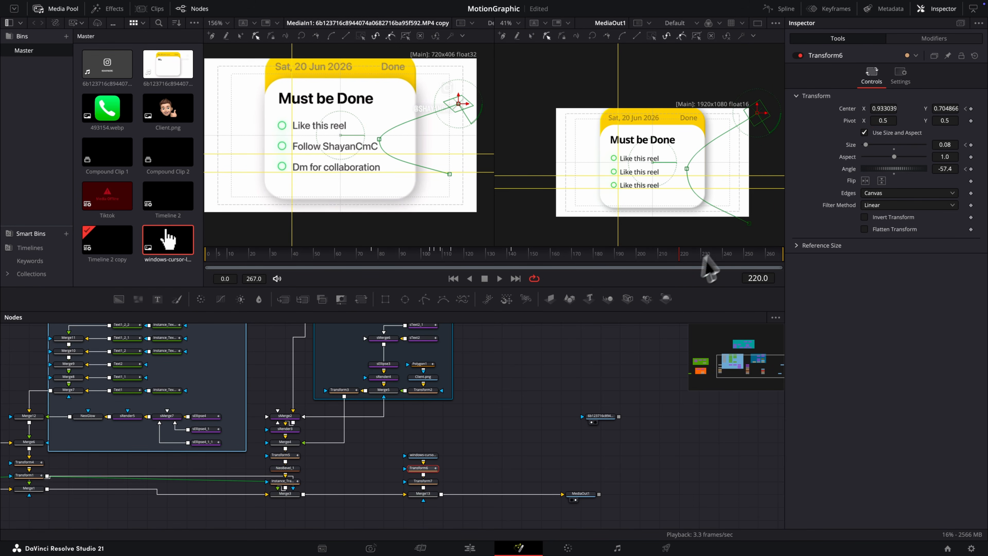
click(436, 481)
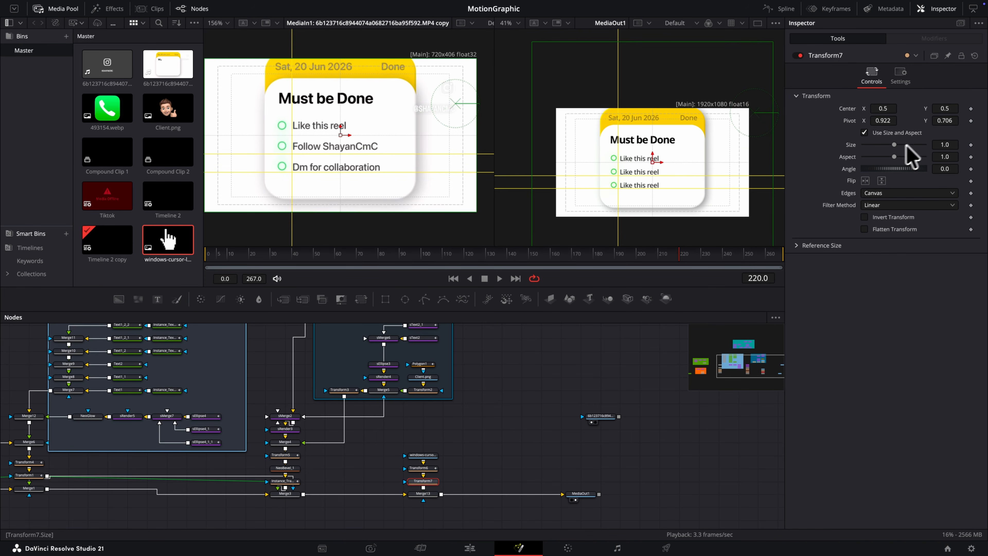
Step: Keyframe the new transform's Center, Size and Angle at frame 219, and set Size to 10 at frame 220
key(Left)
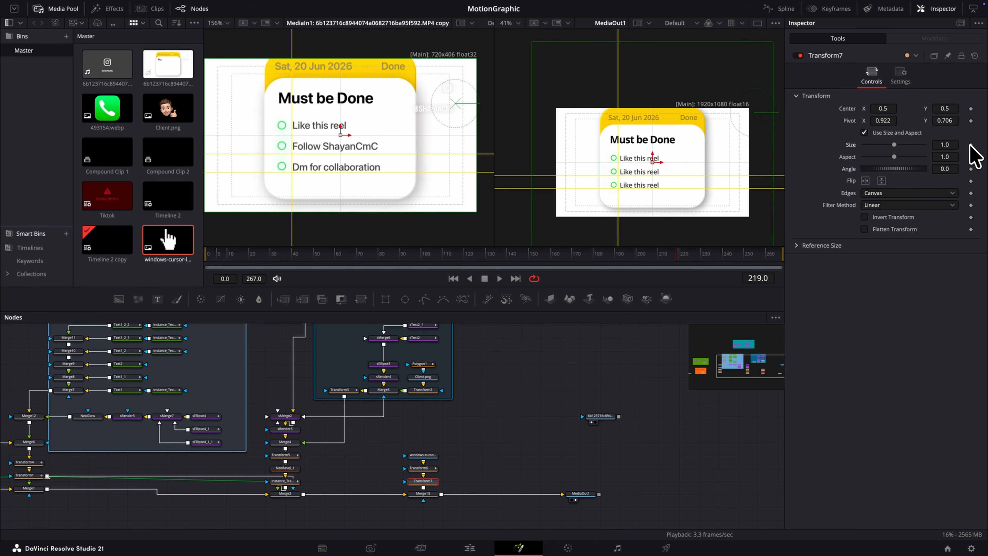
key(Right)
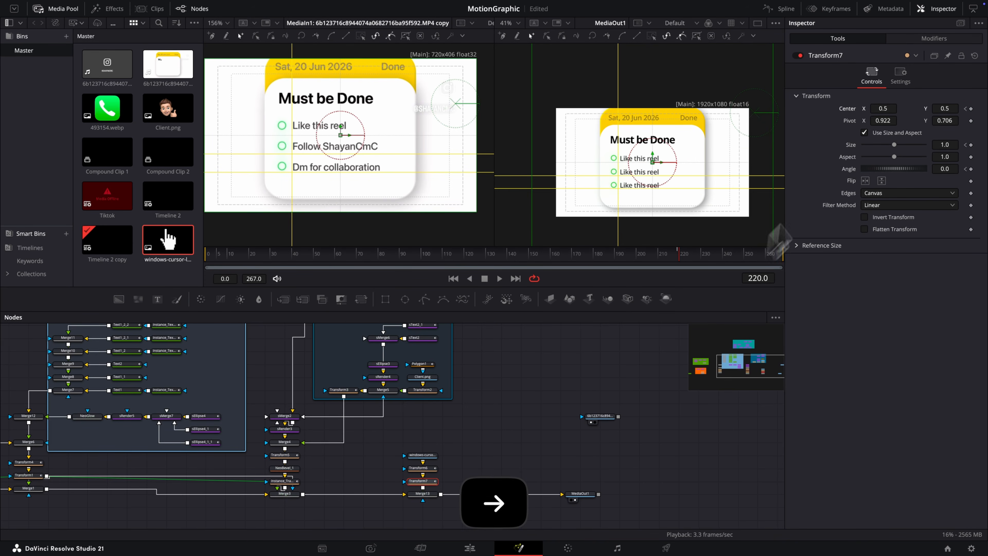
text(10)
key(Tab)
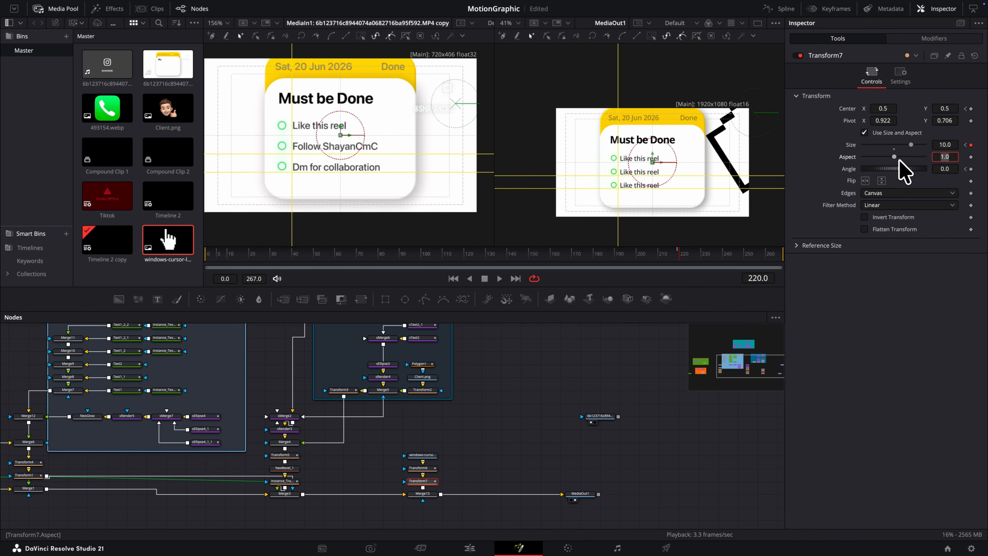
Step: At frame 220, set the new transform's Angle to 67.2 and its Center to X 0.688, Y 0.262
drag(896, 170, 905, 171)
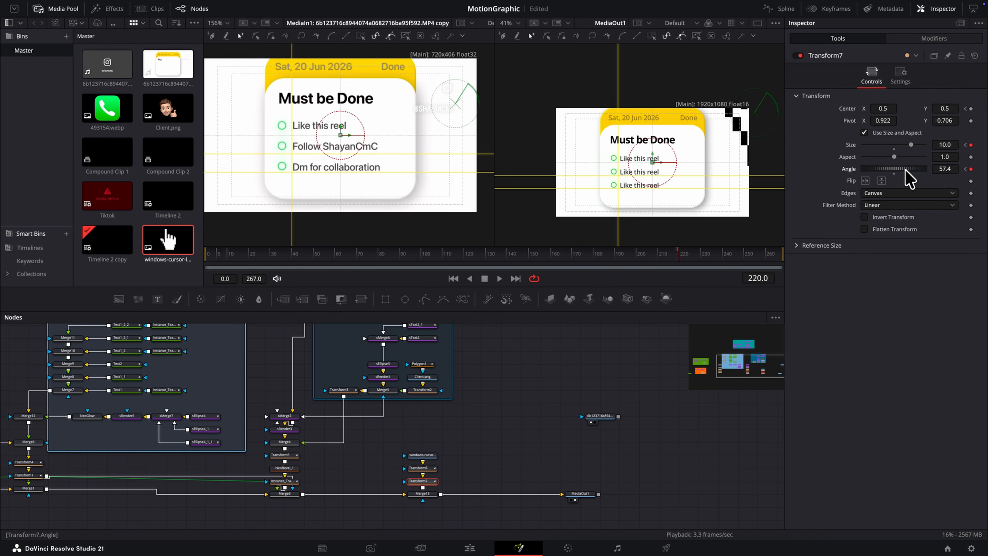
drag(905, 170, 908, 170)
drag(945, 109, 824, 113)
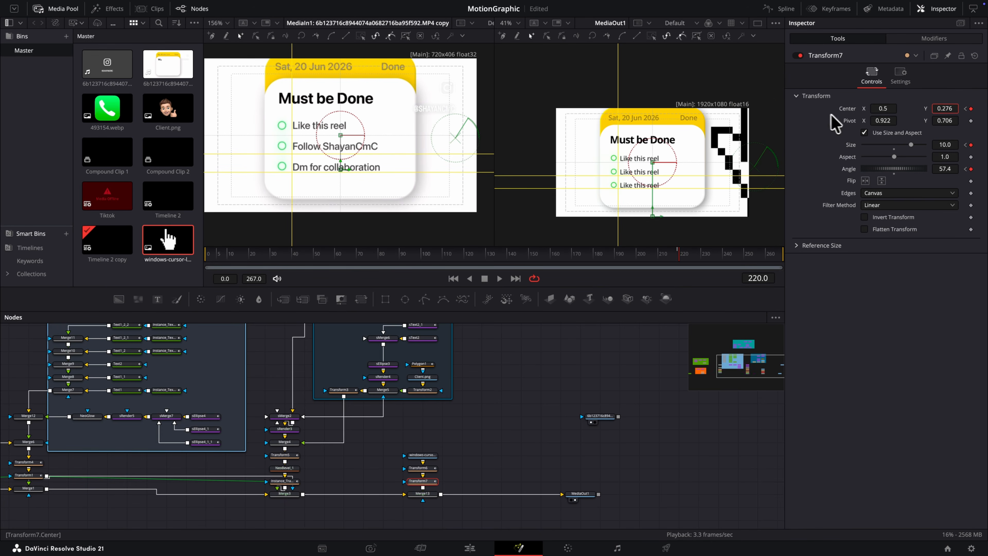
drag(884, 109, 978, 107)
Step: At frame 251, keyframe the enlarged cursor's Center X at about -0.65 to sweep it across the frame, and adjust its Angle
drag(678, 252, 740, 249)
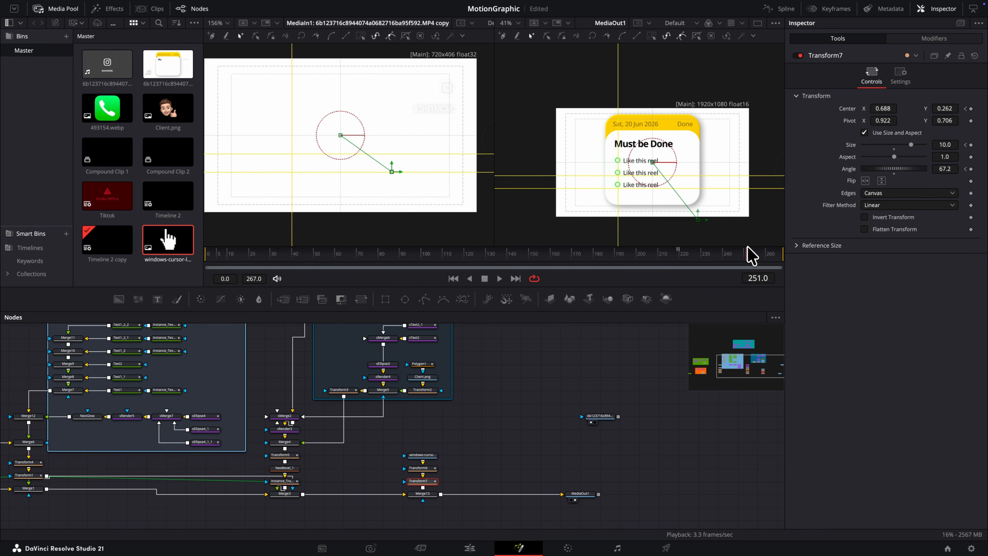
scroll(360, 132, right, 1)
scroll(360, 132, left, 1)
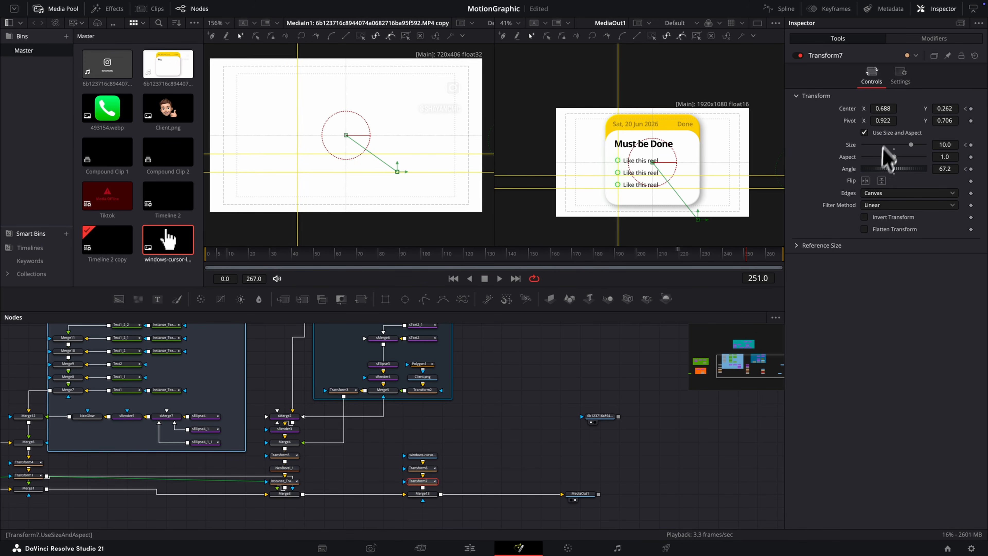
drag(888, 109, 230, 99)
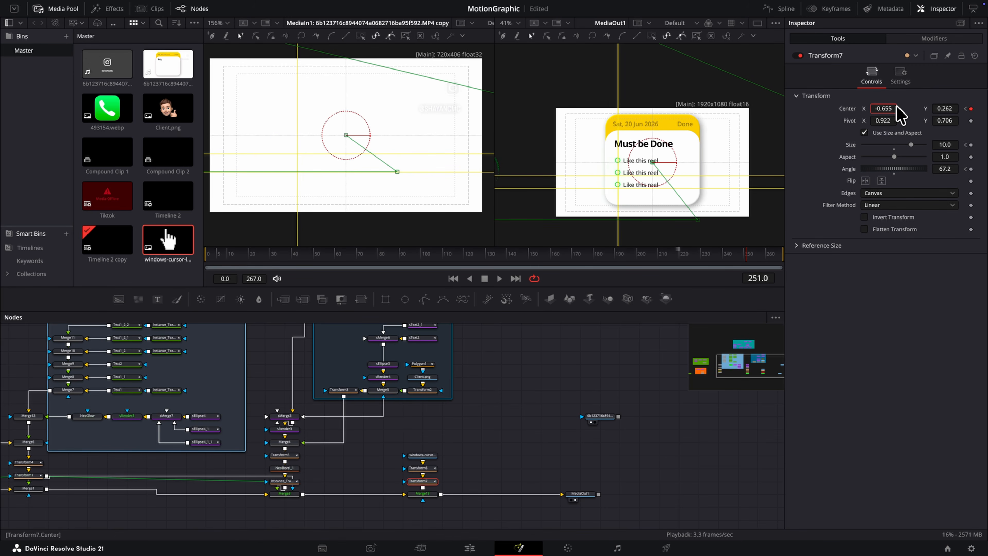
drag(929, 107, 921, 106)
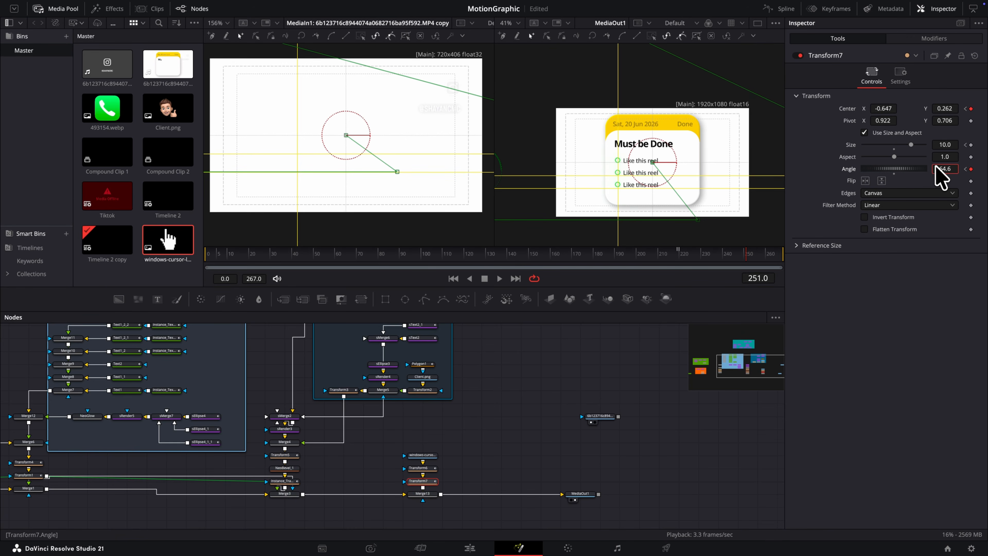
Step: Ease the enlarged cursor's Center displacement curve between frames 220 and 251, flattening the handles for a smooth start and stop
click(726, 253)
drag(727, 253, 747, 253)
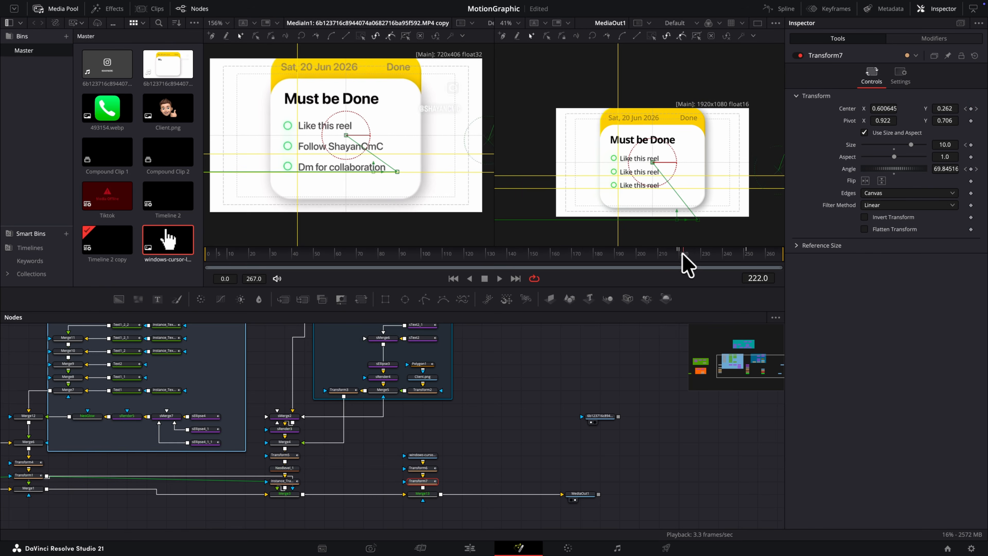
click(783, 9)
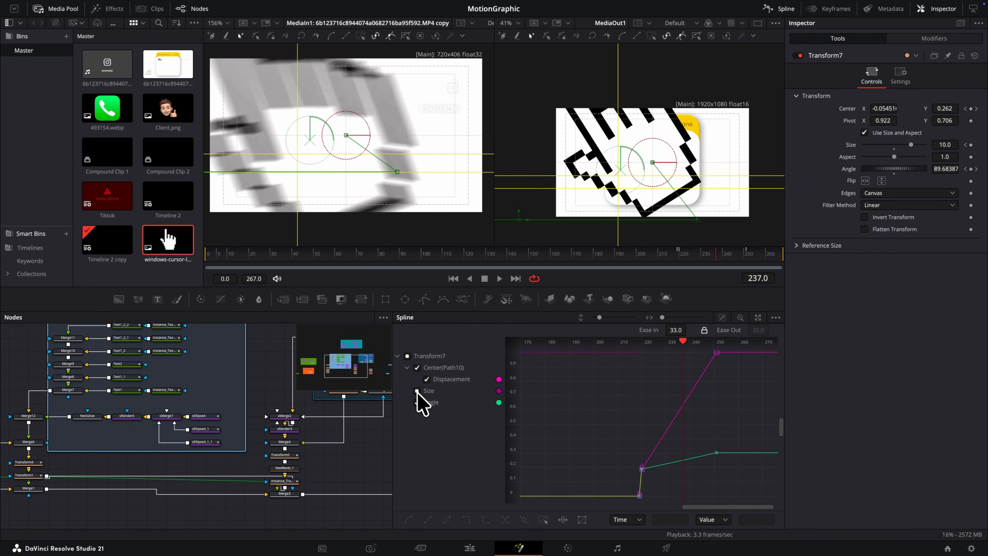
drag(670, 466, 636, 456)
drag(667, 430, 672, 468)
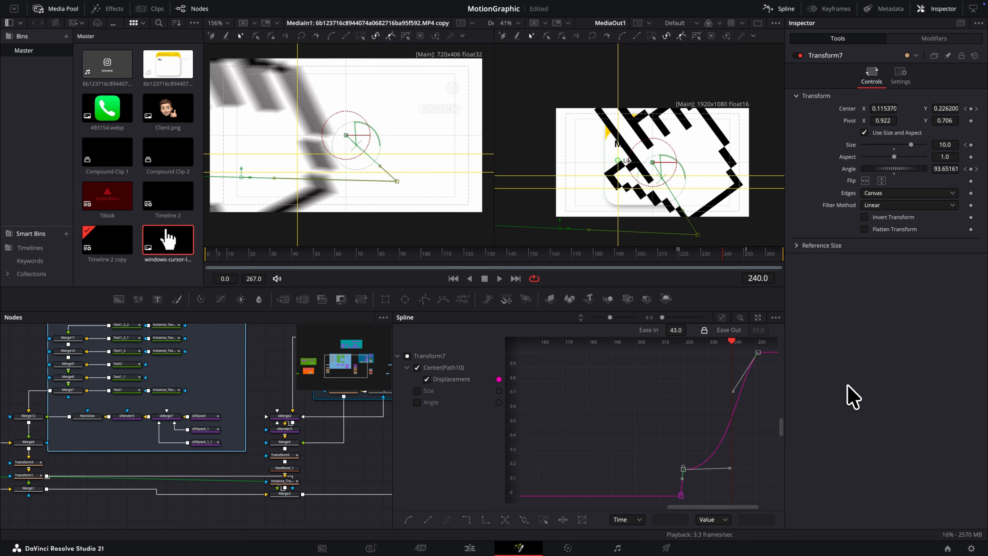
drag(733, 391, 712, 353)
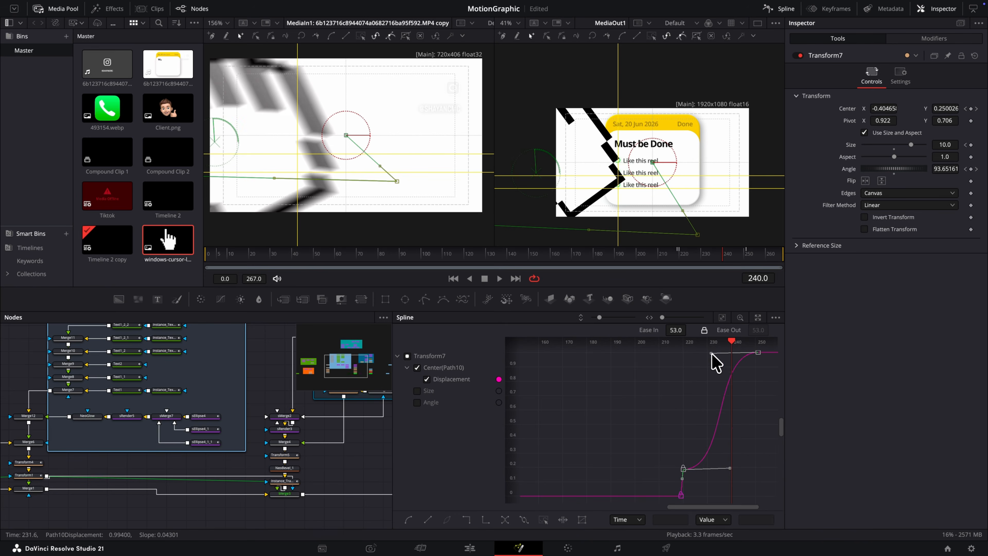
click(696, 251)
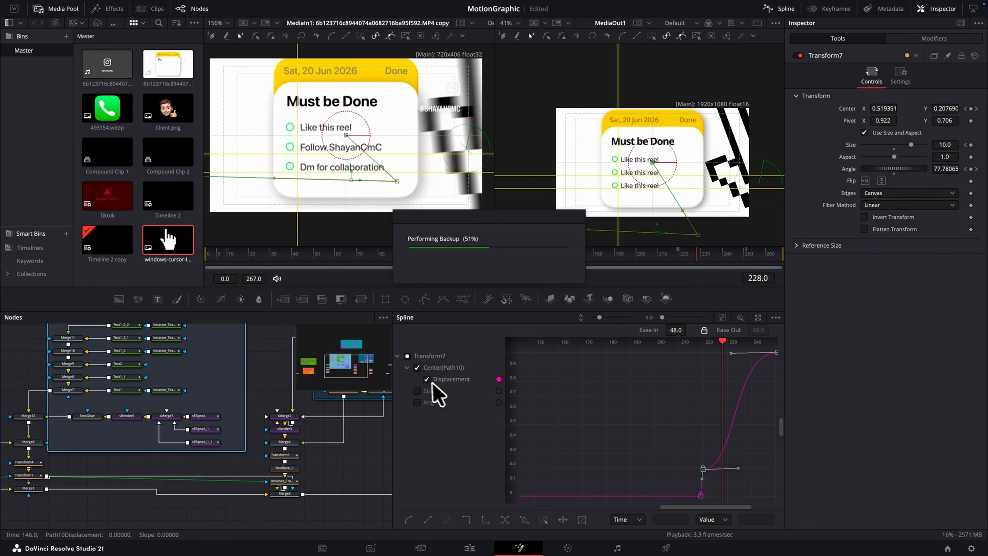
Step: Smooth the cursor transform's Angle curve and flatten its handles so the rotation eases along with the sweep
click(417, 402)
key(s)
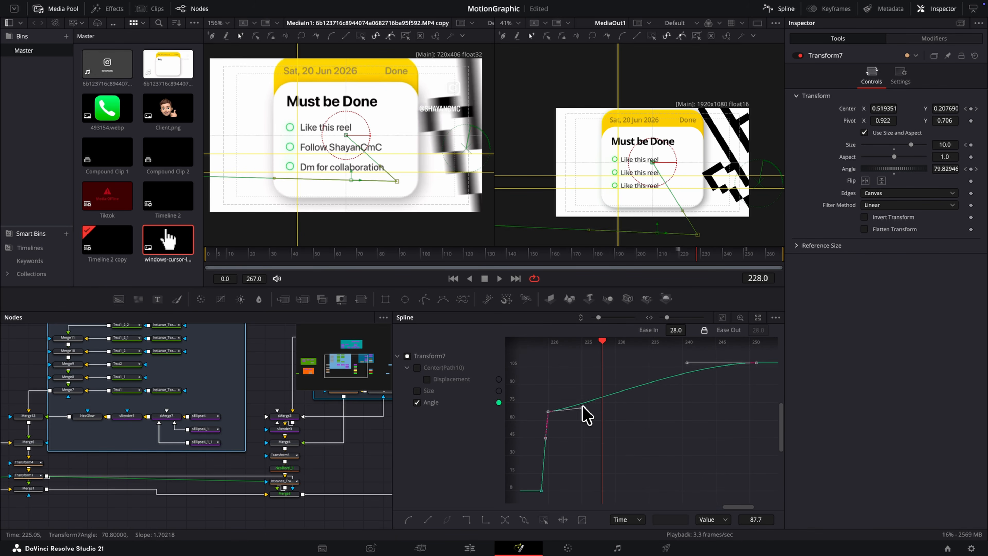
drag(644, 412, 652, 411)
click(417, 403)
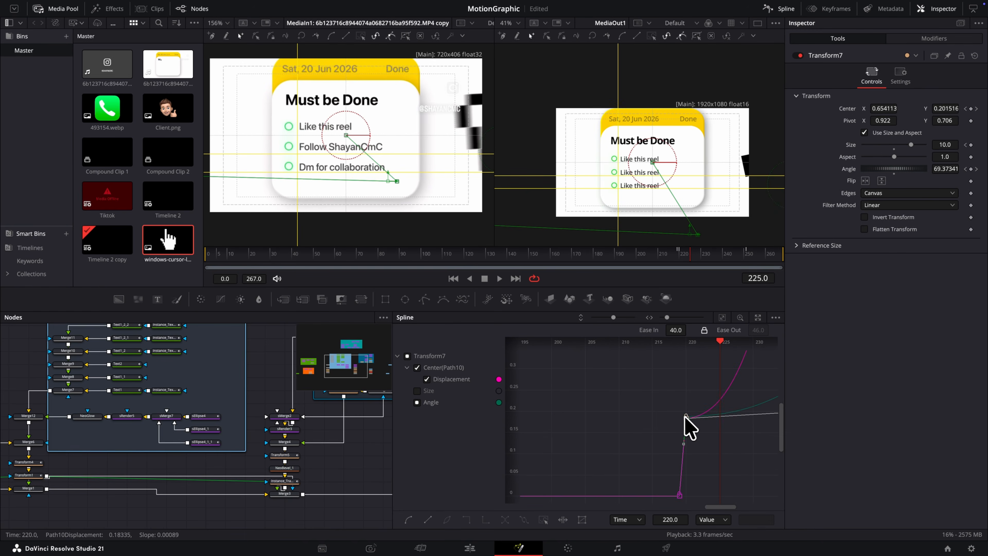
click(779, 8)
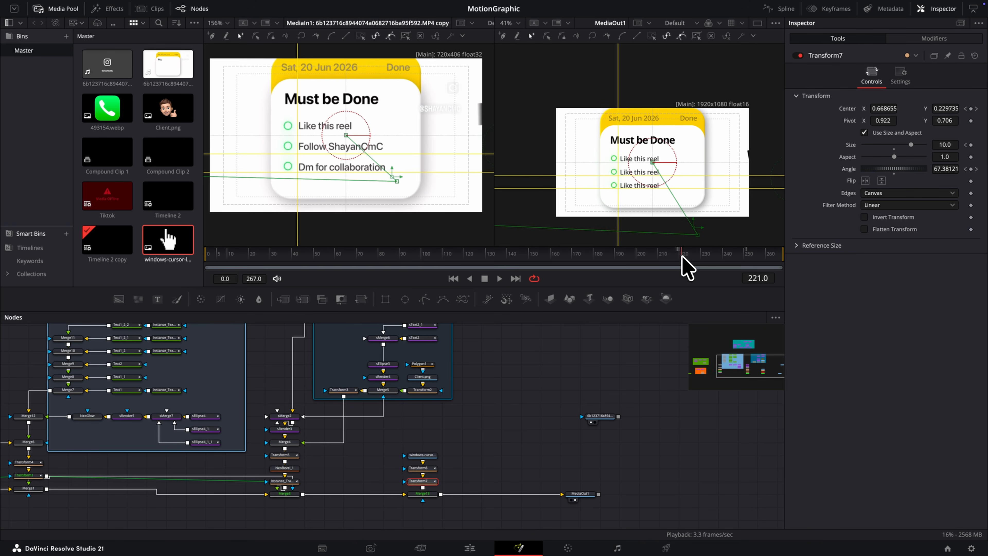
Step: Move the cursor nodes aside, merge a Background in just before the cursor's merge, and set its color to white
scroll(452, 470, down, 3)
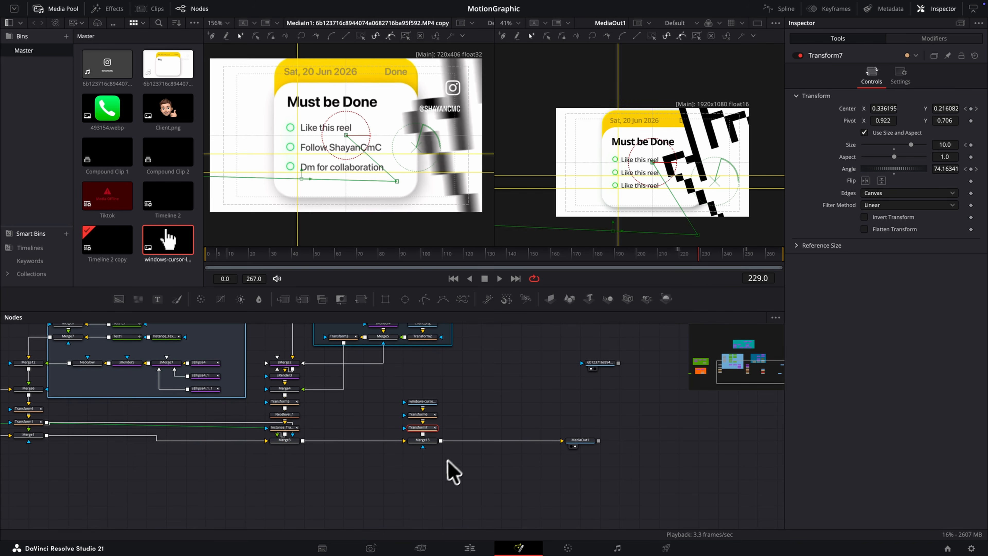
drag(452, 471, 421, 403)
drag(424, 446, 502, 446)
click(435, 426)
drag(313, 502, 413, 466)
click(891, 154)
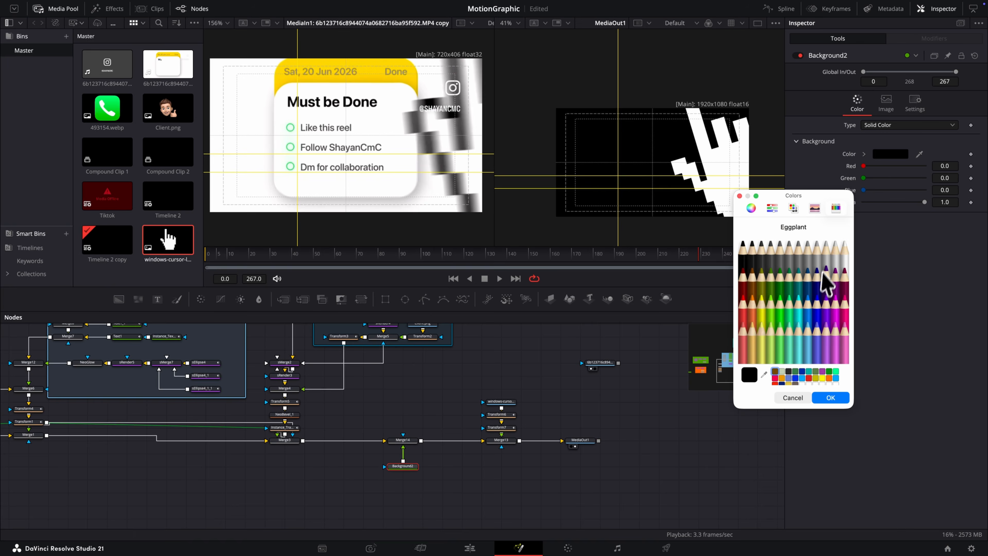
click(831, 398)
Step: Mask the white Background with a Rectangle and enlarge it to Width 0.995 and Height about 0.998
click(386, 299)
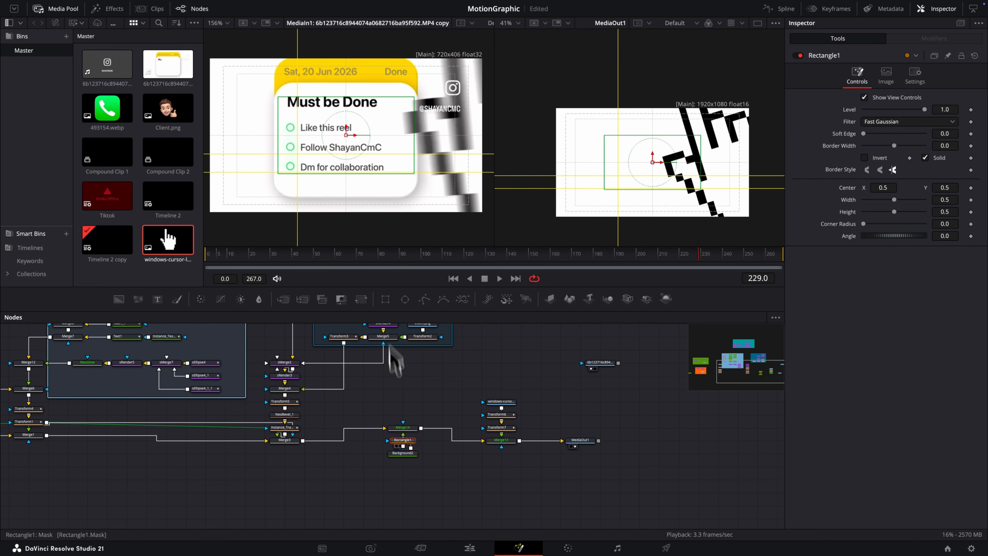
click(405, 441)
click(404, 466)
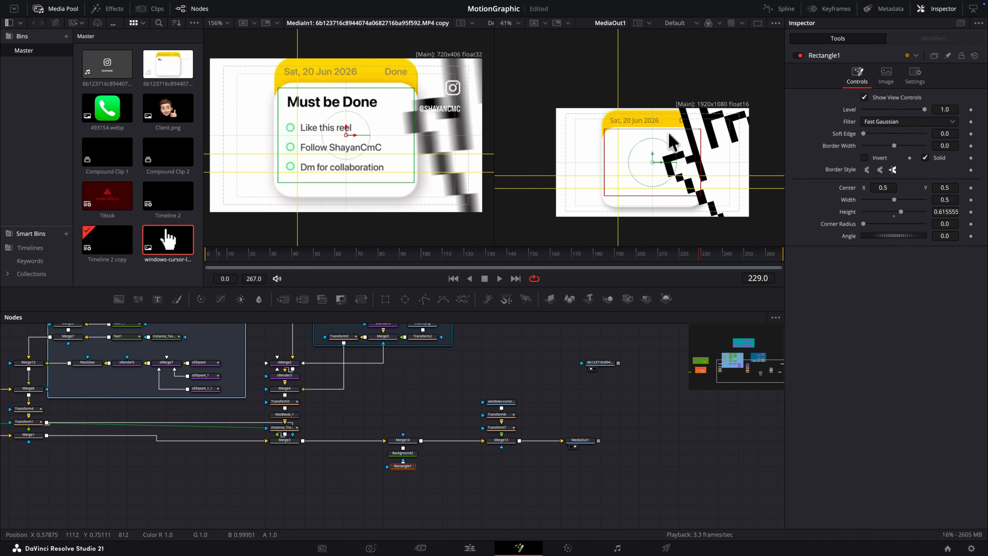
drag(701, 163, 763, 172)
scroll(666, 209, right, 5)
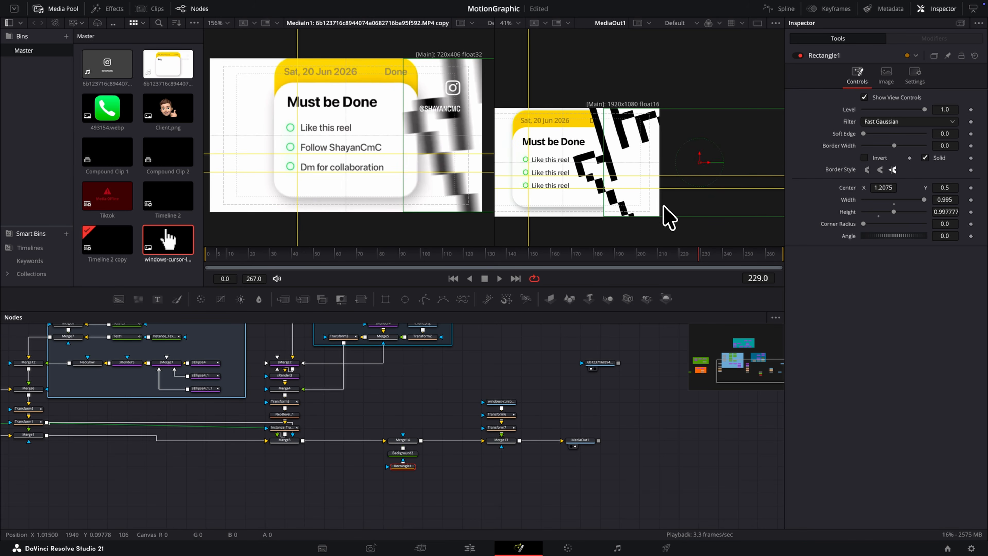
Step: Keyframe the rectangle mask's Center X at 1.405 on frame 230 and at 0.5025 on frame 248, following the cursor
drag(673, 164, 679, 164)
mouse_move(690, 253)
mouse_down()
mouse_move(680, 254)
mouse_move(702, 254)
mouse_up()
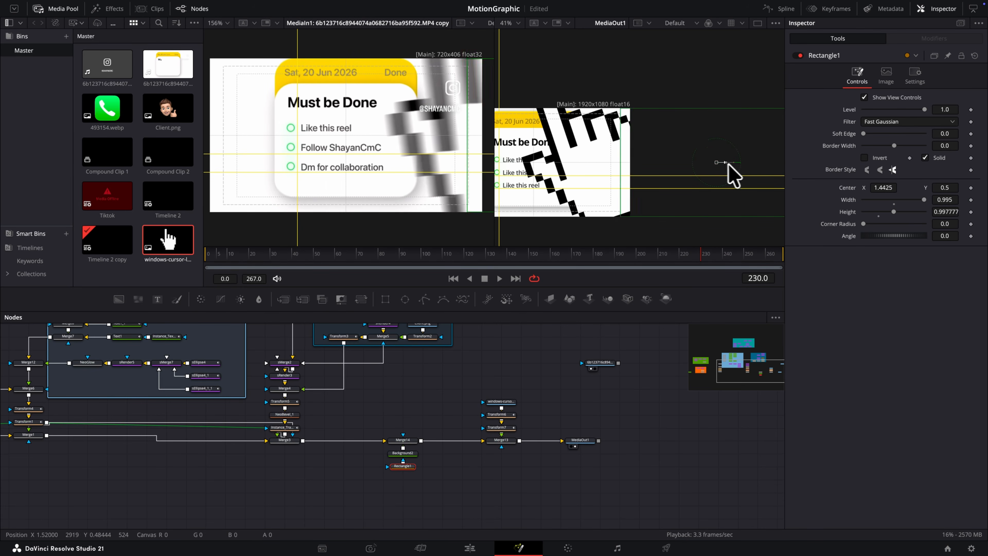
click(738, 256)
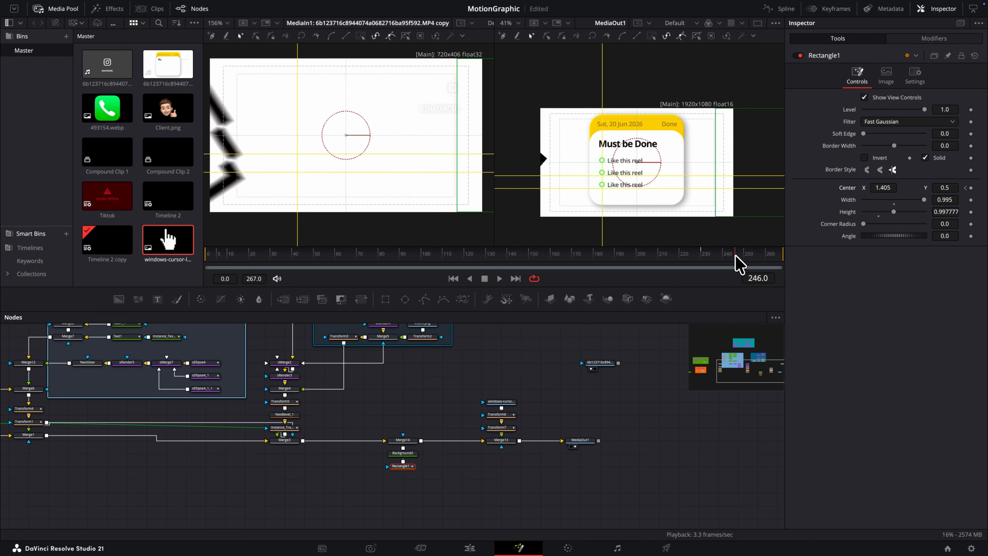
click(740, 252)
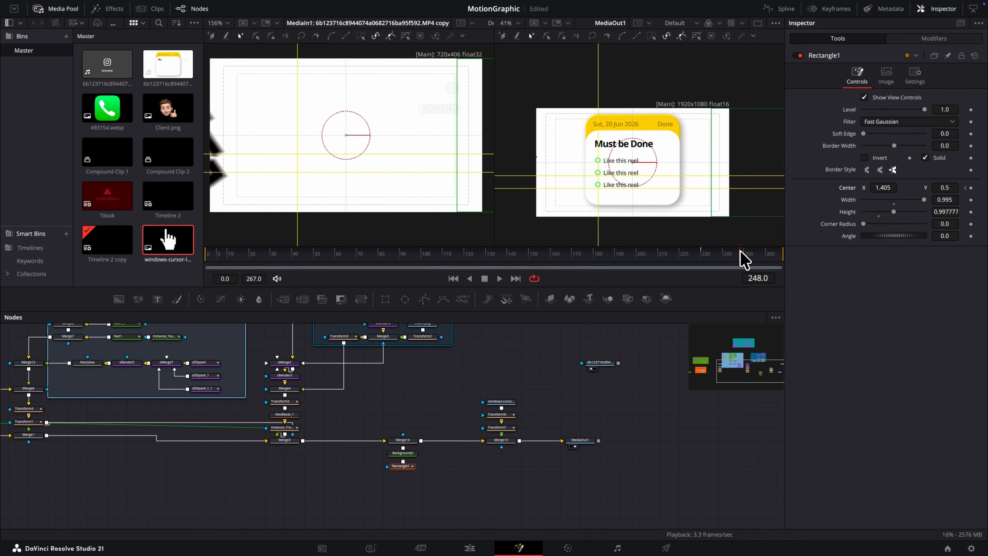
drag(762, 170, 594, 172)
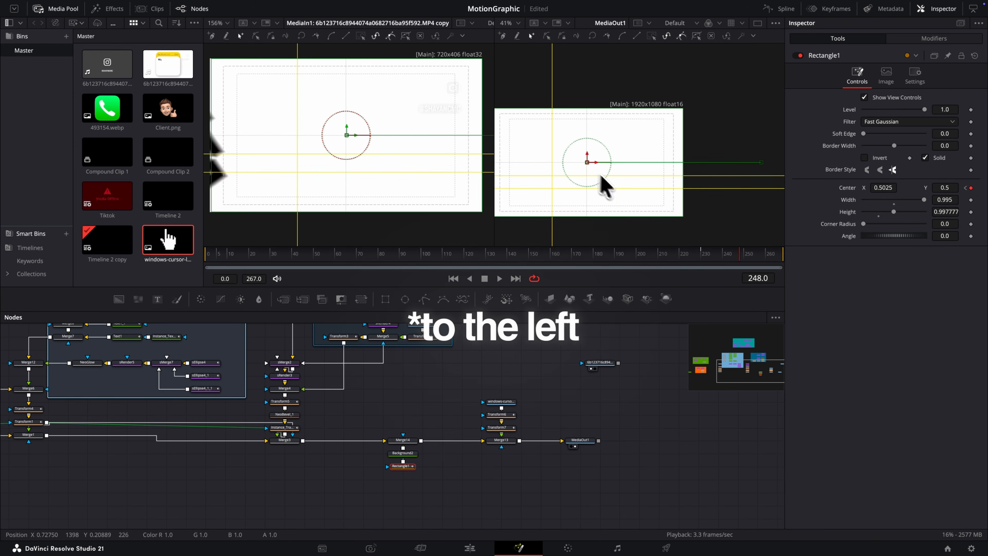
Step: Smooth the rectangle mask's displacement curve and extend its handles so the white wipe matches the cursor's sweep
click(788, 9)
click(723, 257)
key(super+a)
key(s)
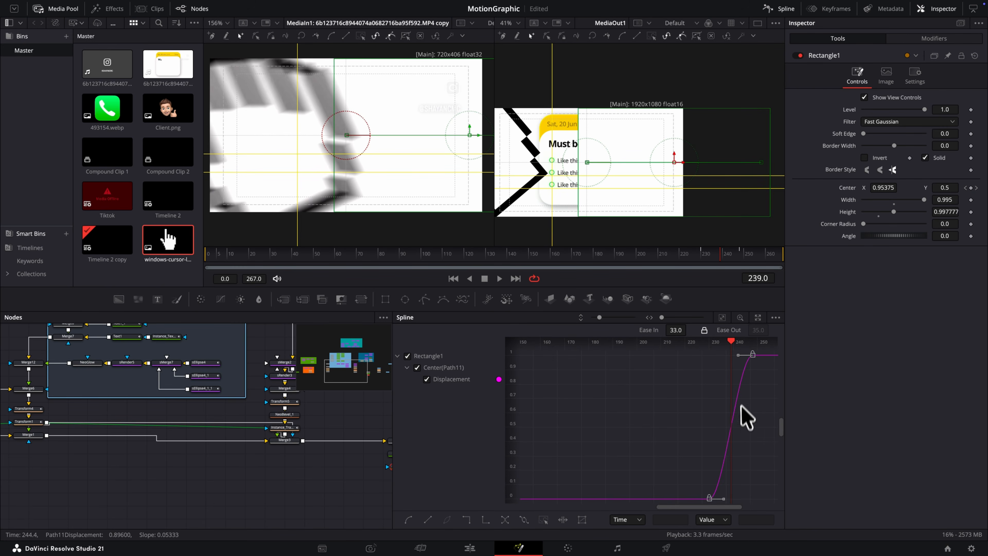
click(709, 253)
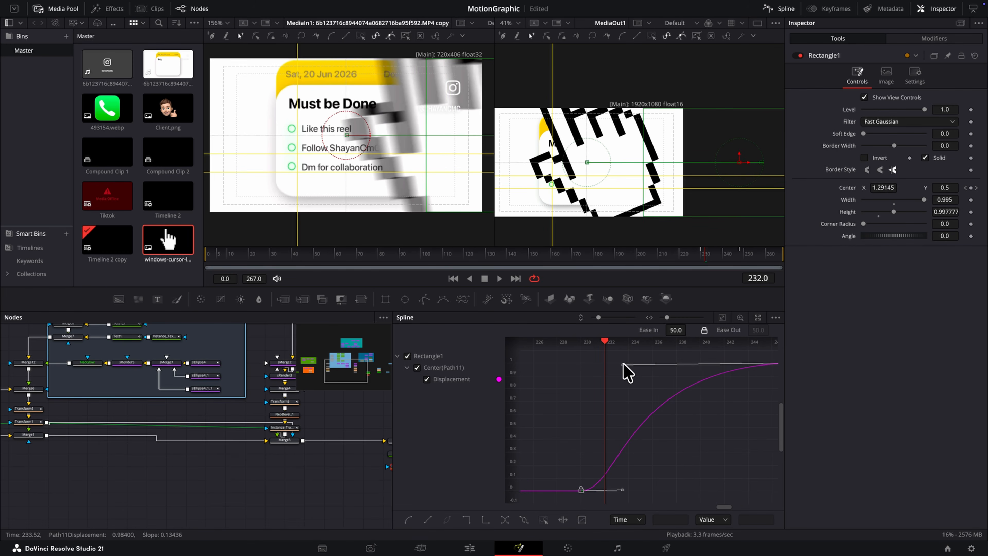
drag(715, 260, 740, 253)
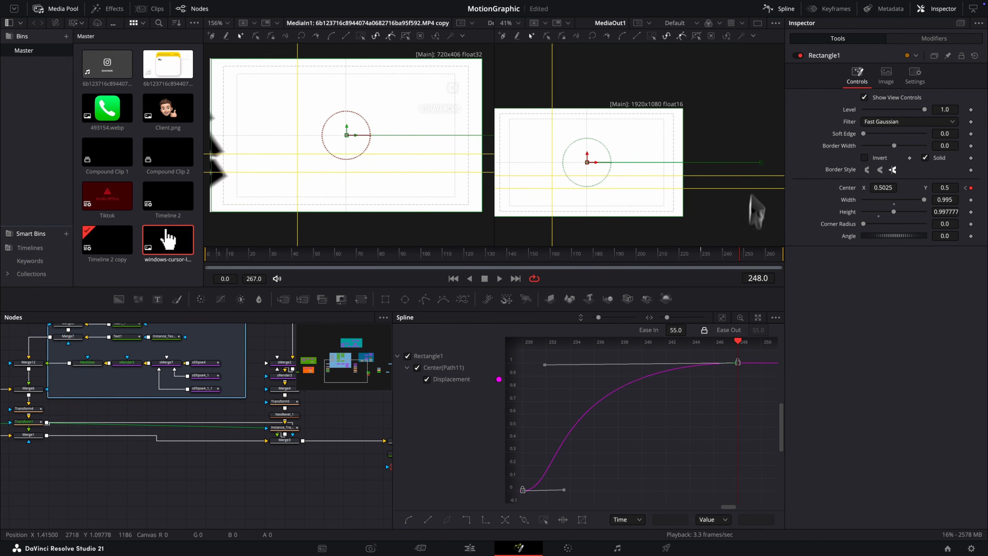
click(779, 9)
Step: Enable Motion Blur in the settings of the cursor's Transform nodes
click(546, 389)
scroll(544, 389, down, 3)
scroll(548, 399, up, 5)
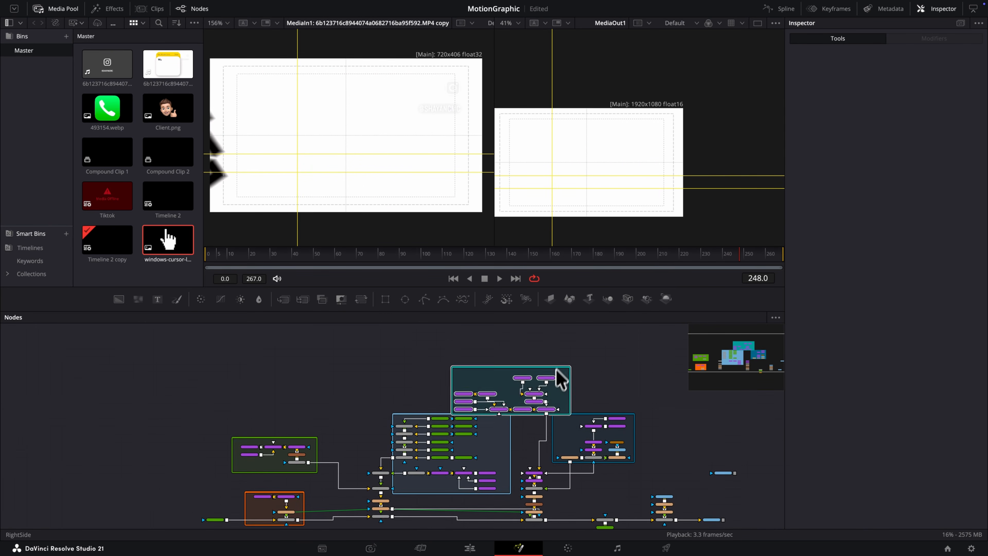
click(562, 435)
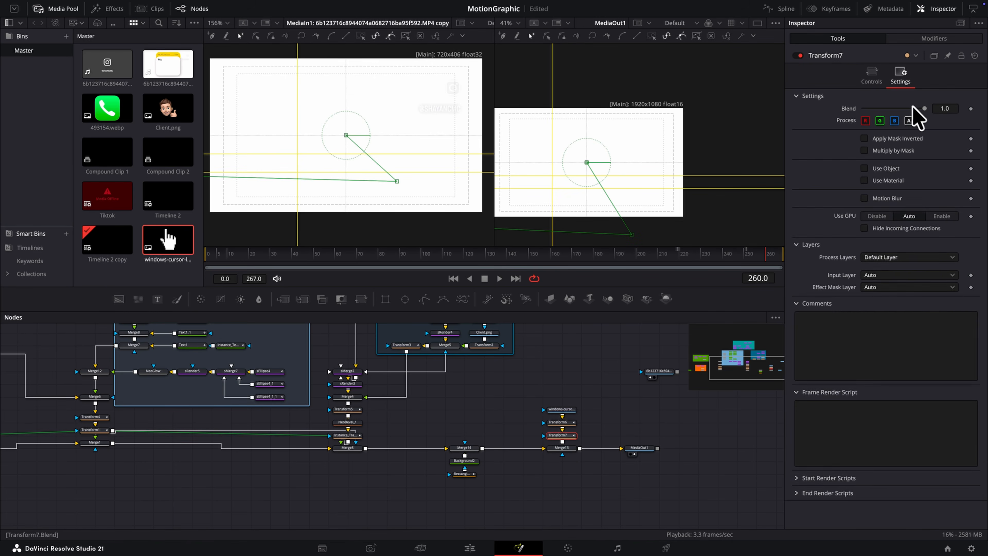
click(559, 423)
click(865, 198)
Step: Go through the nodes around the client photo, enabling Motion Blur on an animated one and raising its Quality
scroll(479, 389, up, 3)
click(479, 397)
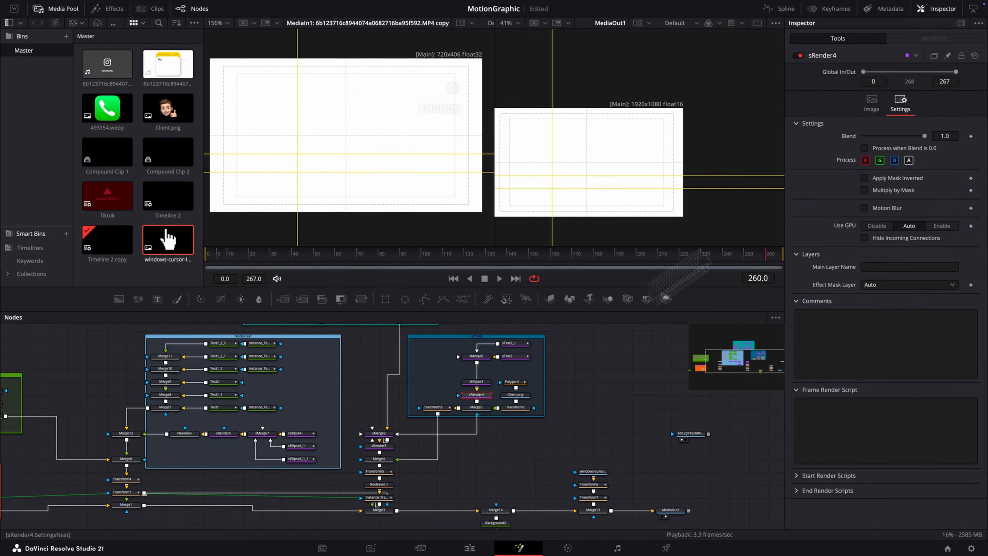
click(517, 381)
click(401, 435)
click(865, 199)
drag(875, 211, 900, 210)
click(403, 462)
Step: Enable Motion Blur with Quality 6 on the sRender node feeding the glow in the reminder text group
scroll(403, 448, left, 8)
click(594, 436)
click(901, 107)
click(865, 207)
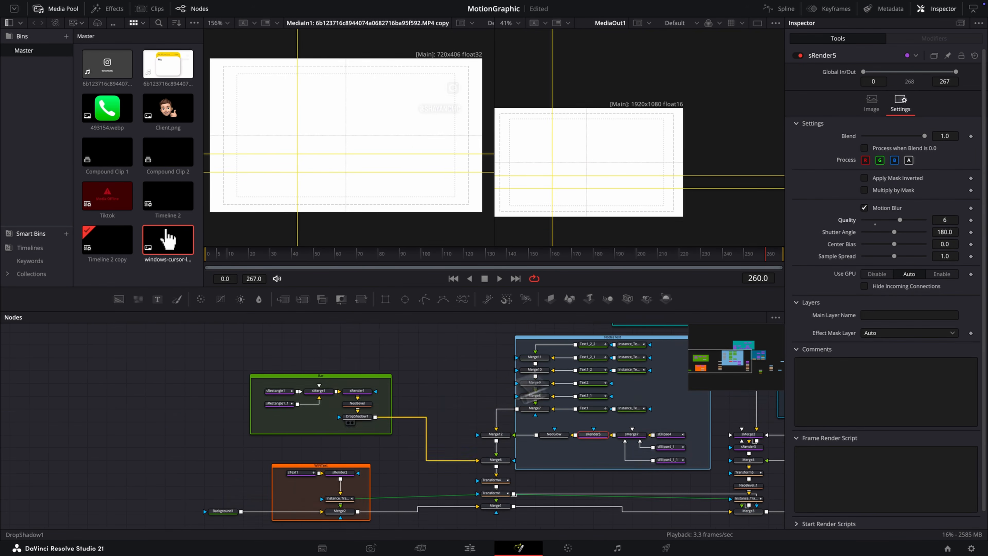